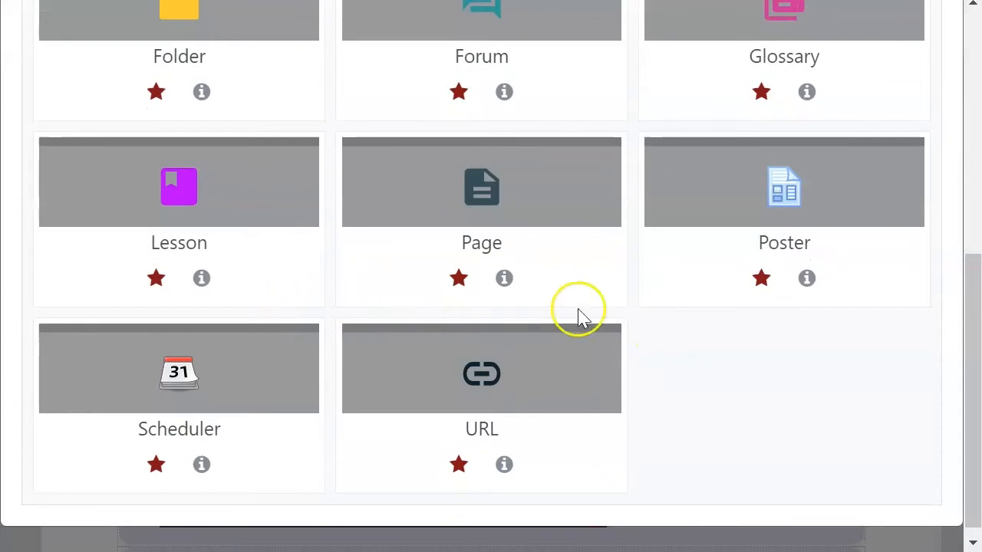
Step: Add a new Quiz to the course, choosing it from the activities-only list
scroll(382, 166, up, 3)
scroll(381, 166, up, 3)
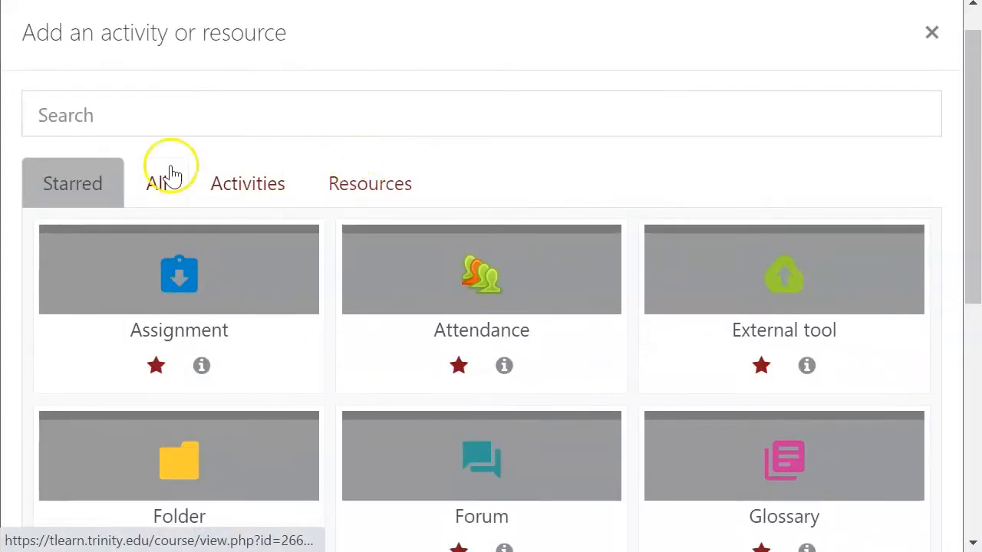
click(244, 179)
scroll(640, 324, down, 7)
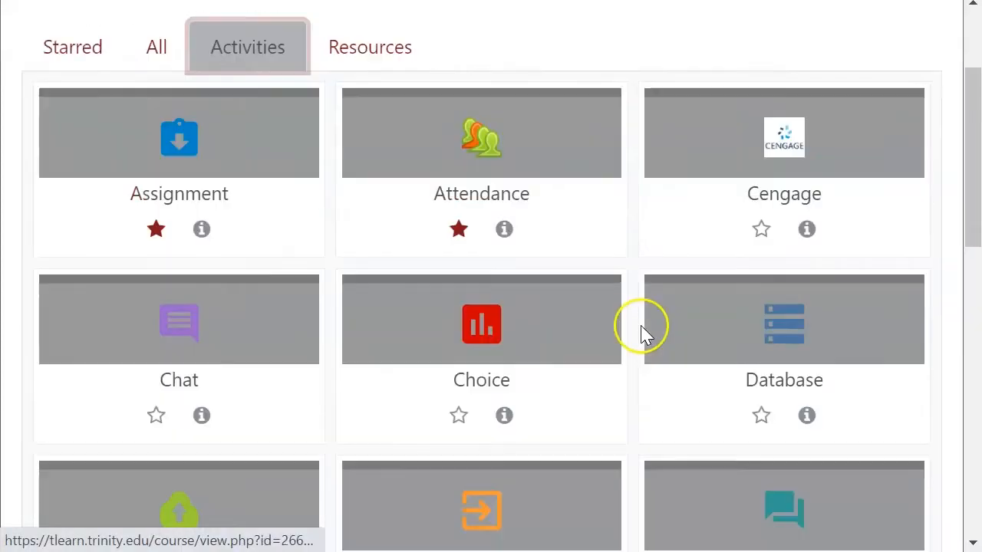
scroll(469, 319, down, 2)
click(470, 319)
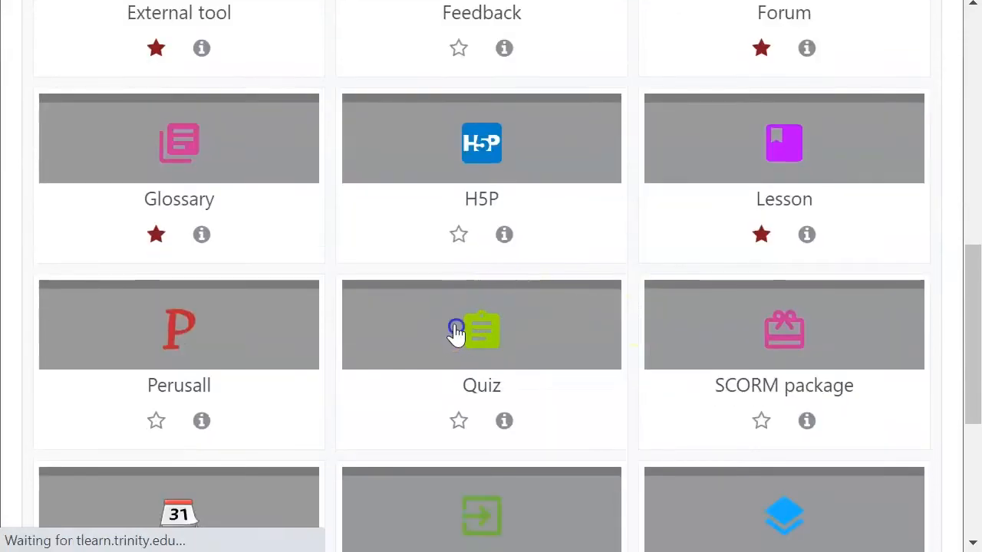
Step: Name the new quiz "Remix Quiz" in the general settings
scroll(501, 354, down, 3)
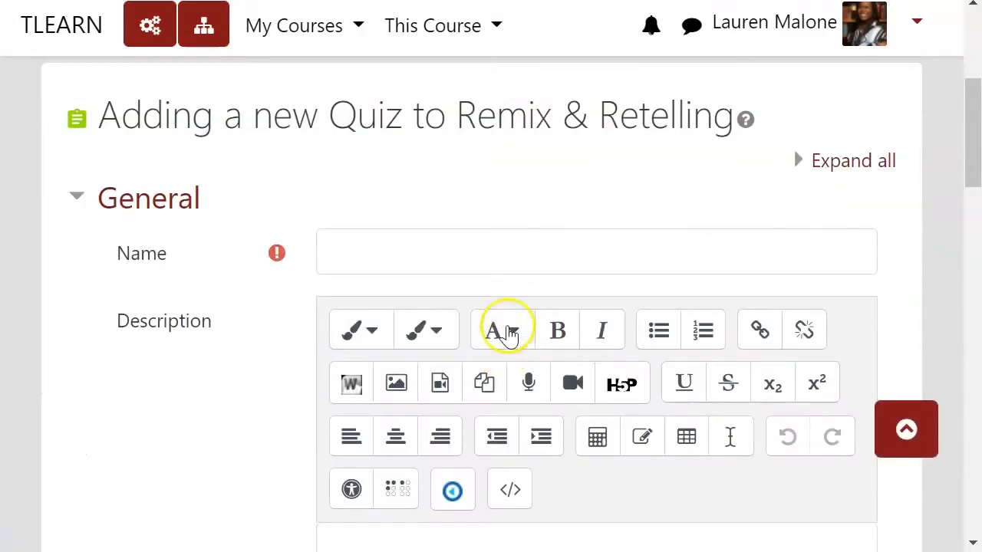
click(474, 245)
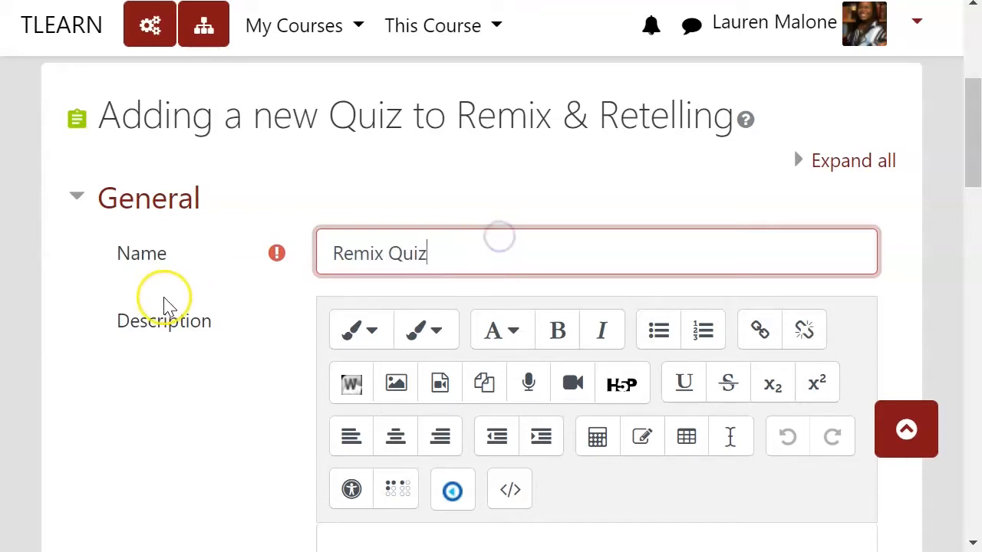
click(191, 356)
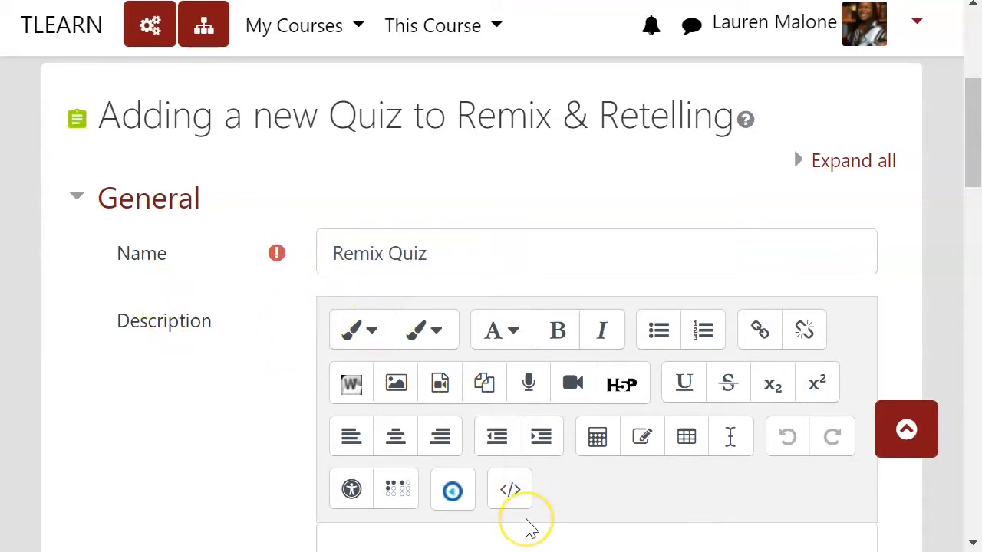
Step: Expand the quiz's Timing settings and enable the opening date
scroll(530, 527, down, 6)
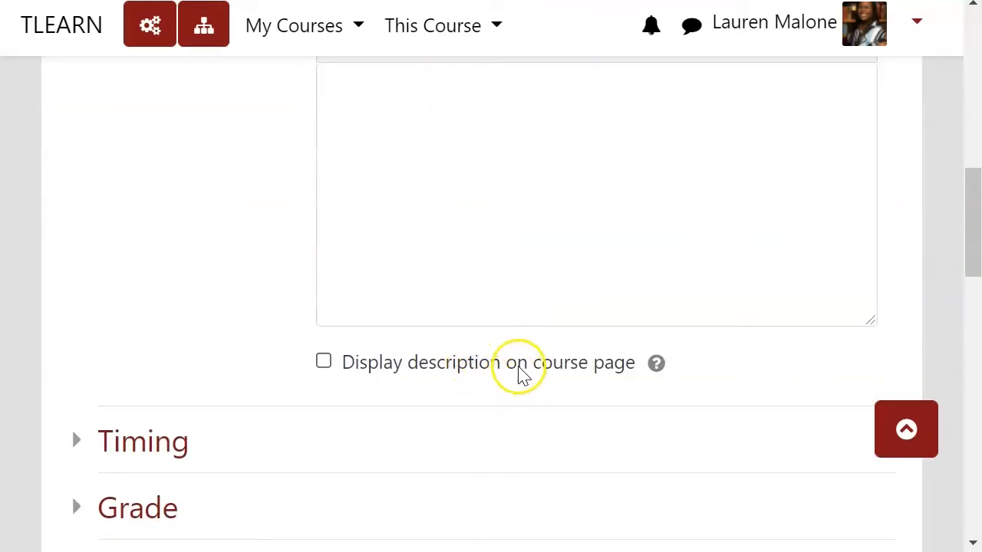
scroll(278, 368, down, 3)
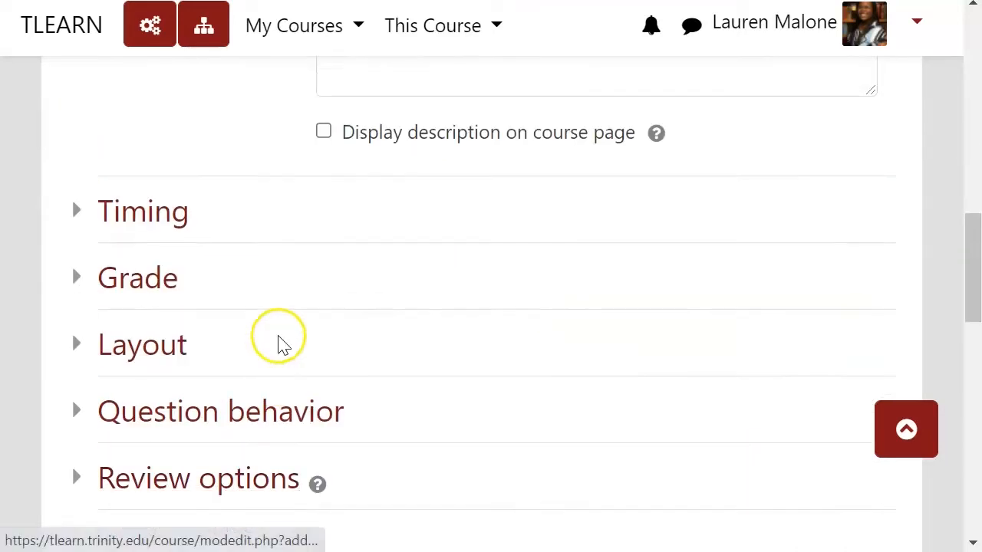
click(108, 204)
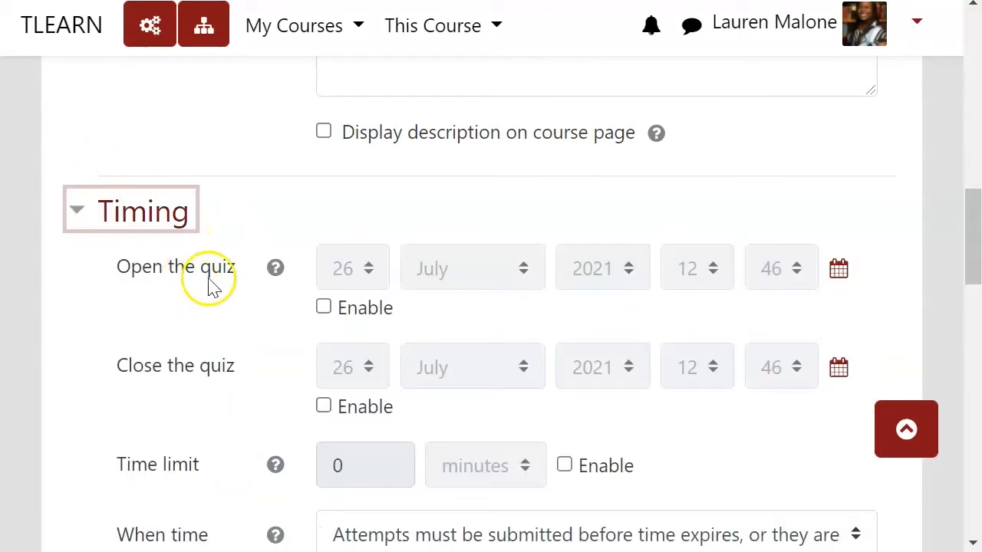
click(346, 289)
click(351, 316)
click(350, 310)
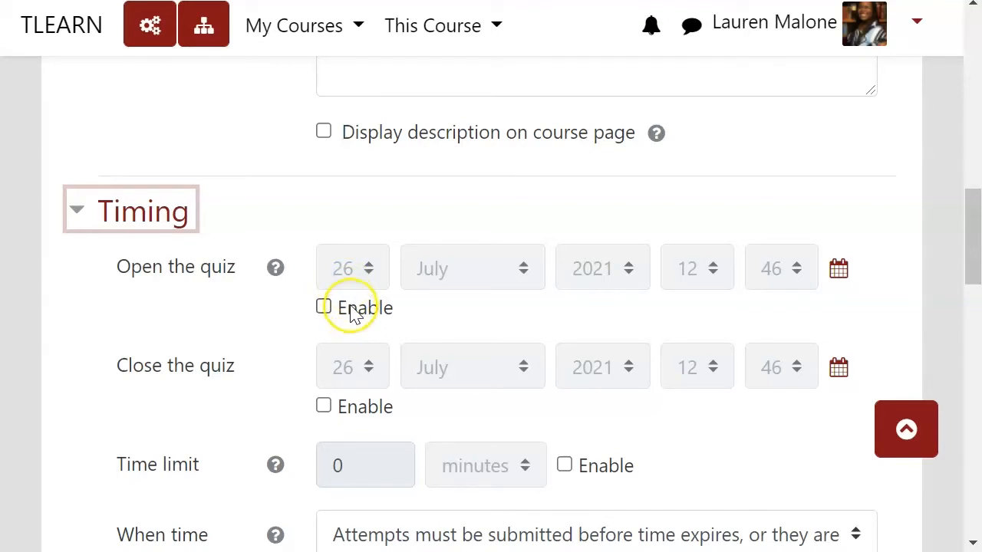
click(352, 312)
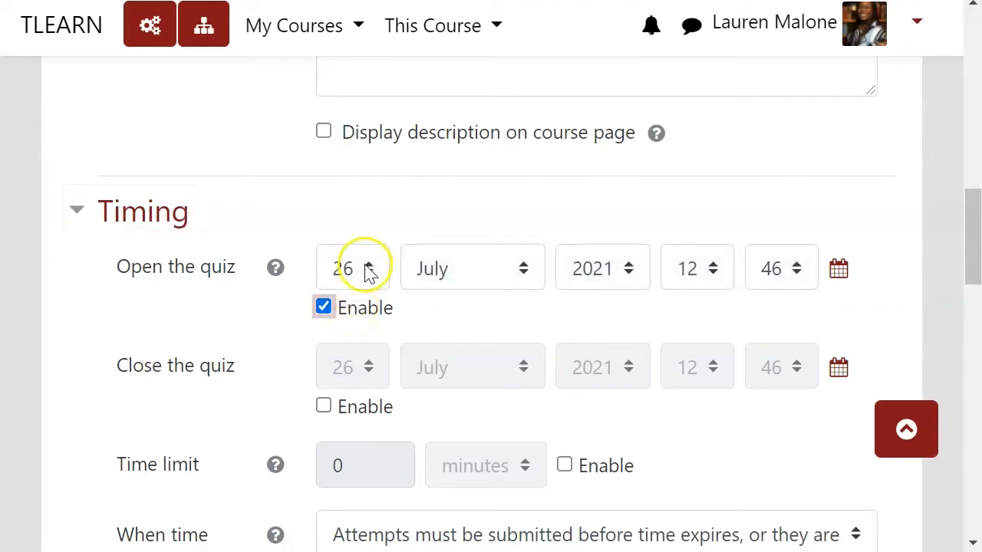
Step: Set the quiz's opening day and month to 25 September
click(369, 278)
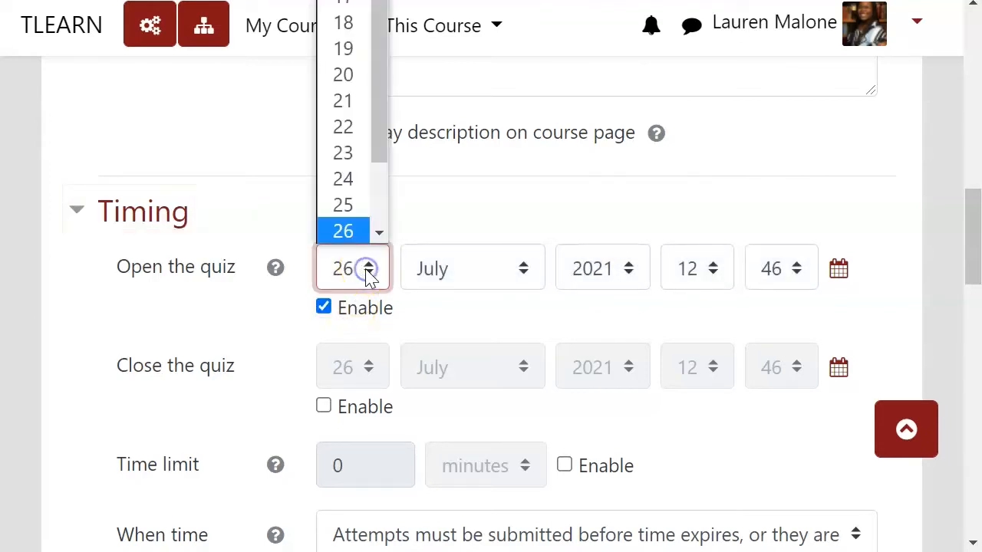
click(379, 210)
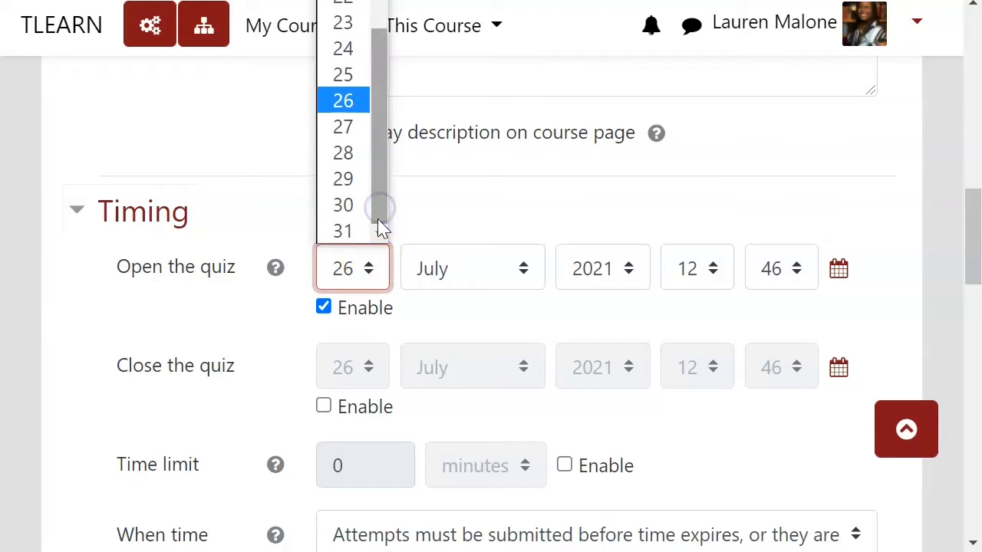
click(355, 70)
click(518, 282)
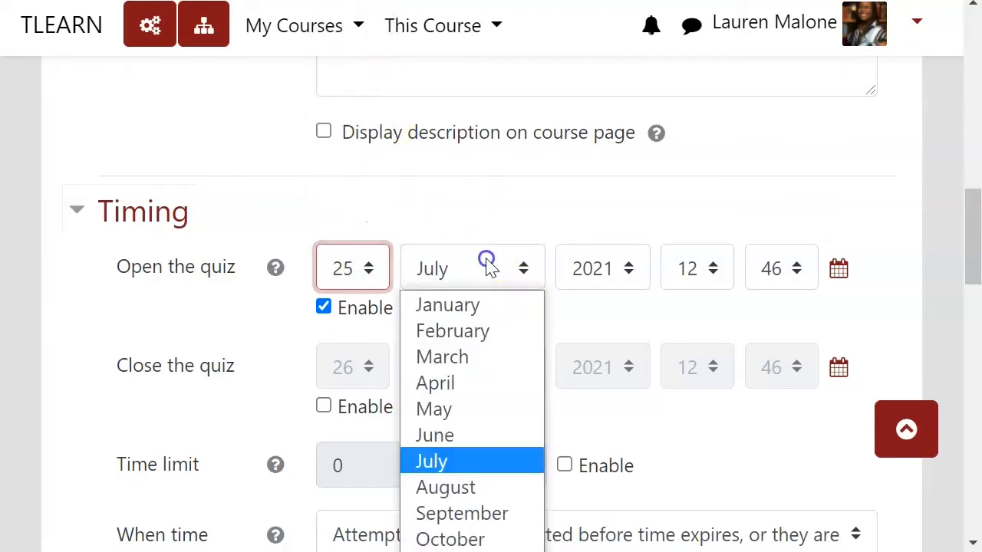
click(476, 513)
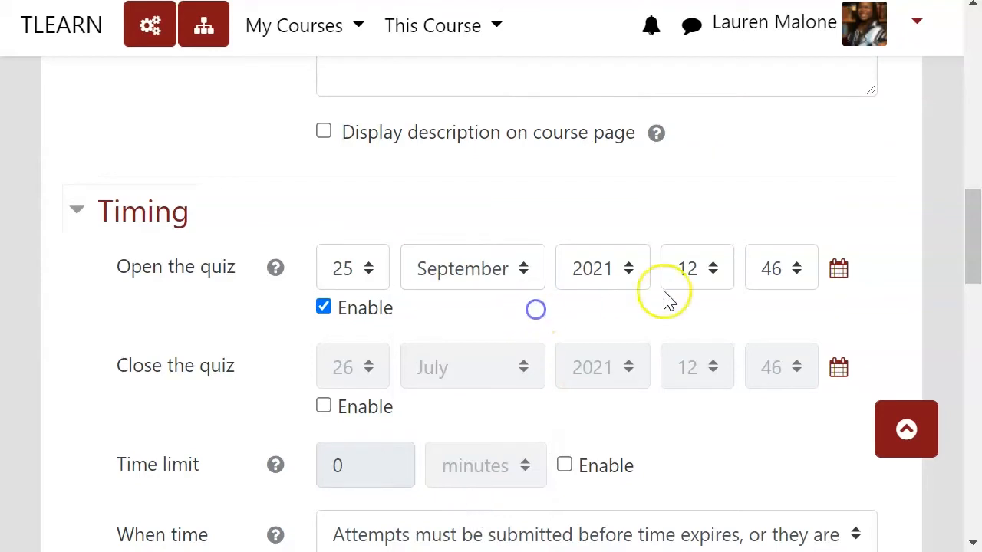
Step: Set the quiz's opening time to 12:00
click(711, 272)
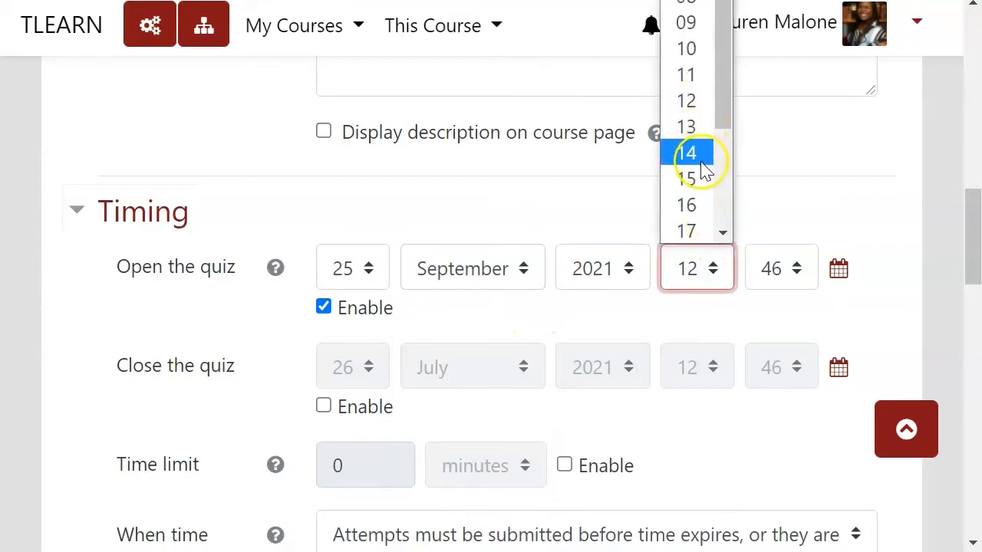
click(691, 107)
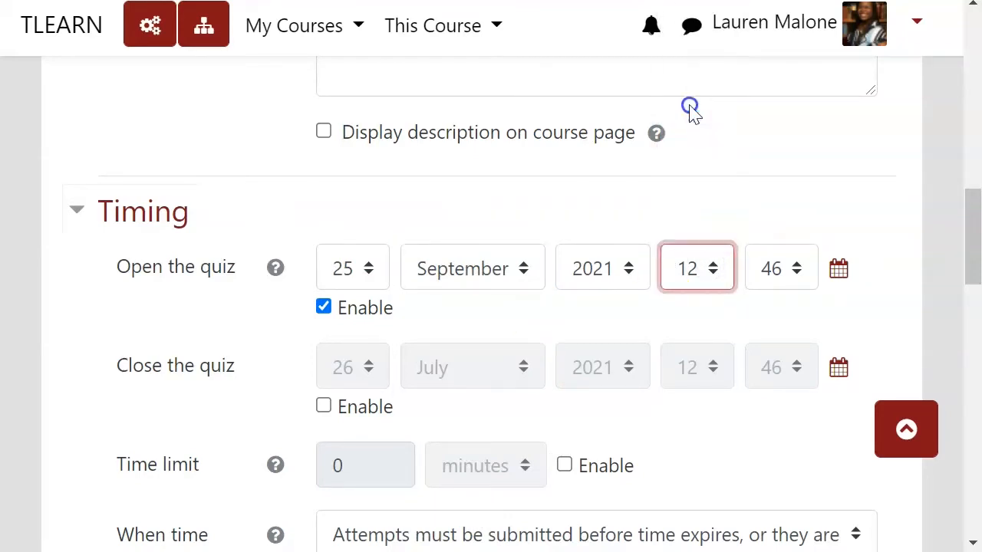
click(760, 268)
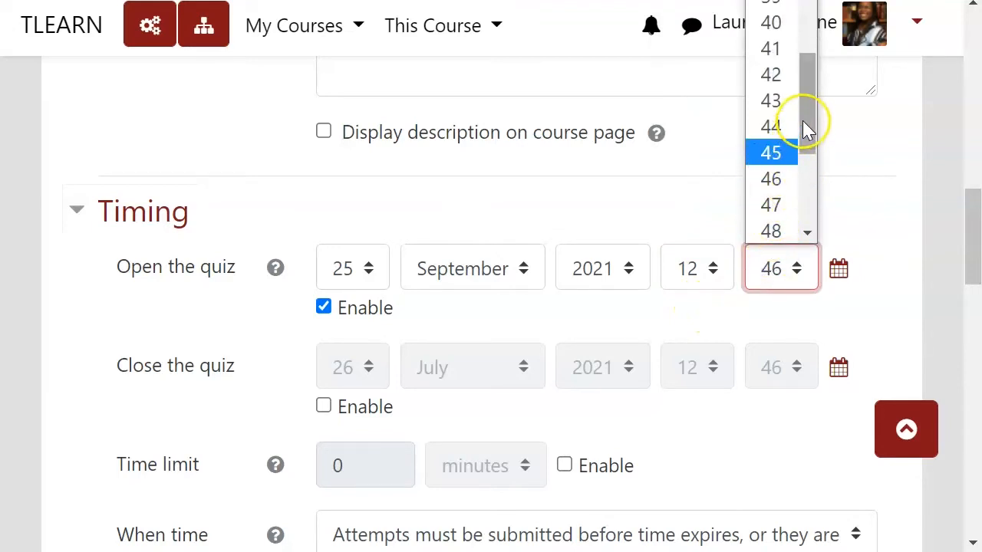
drag(804, 116, 809, 4)
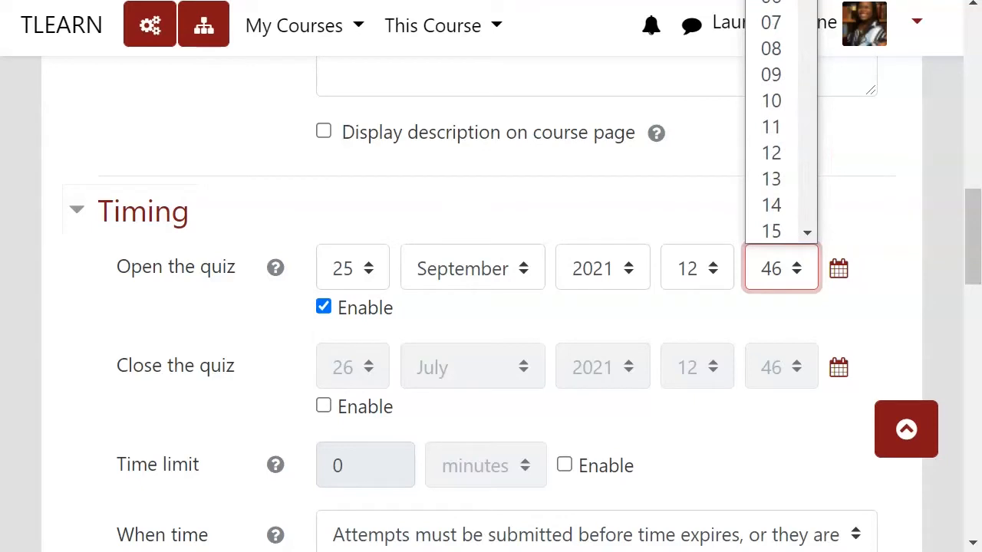
click(771, 1)
click(641, 305)
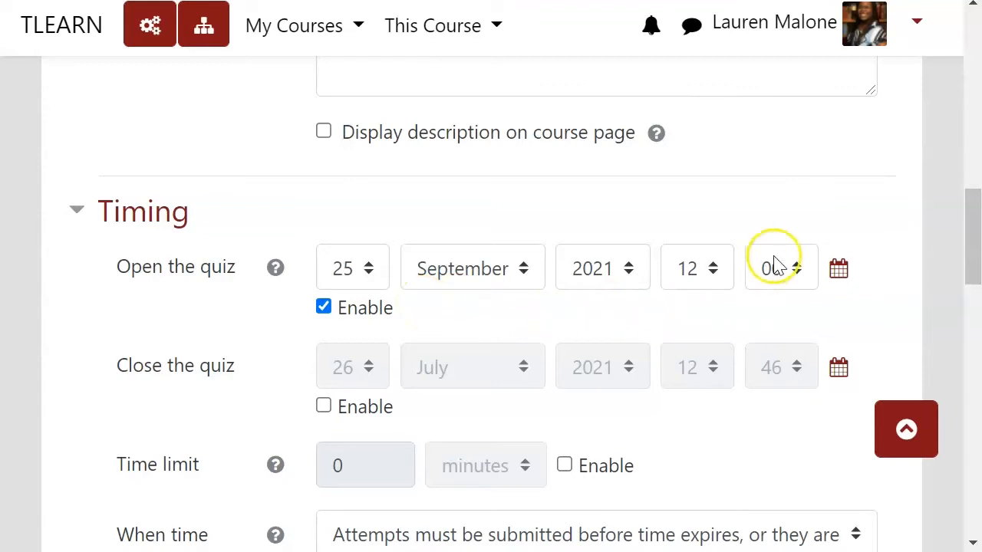
Step: Enable the quiz's closing date and set its day and month to 25 September
click(323, 408)
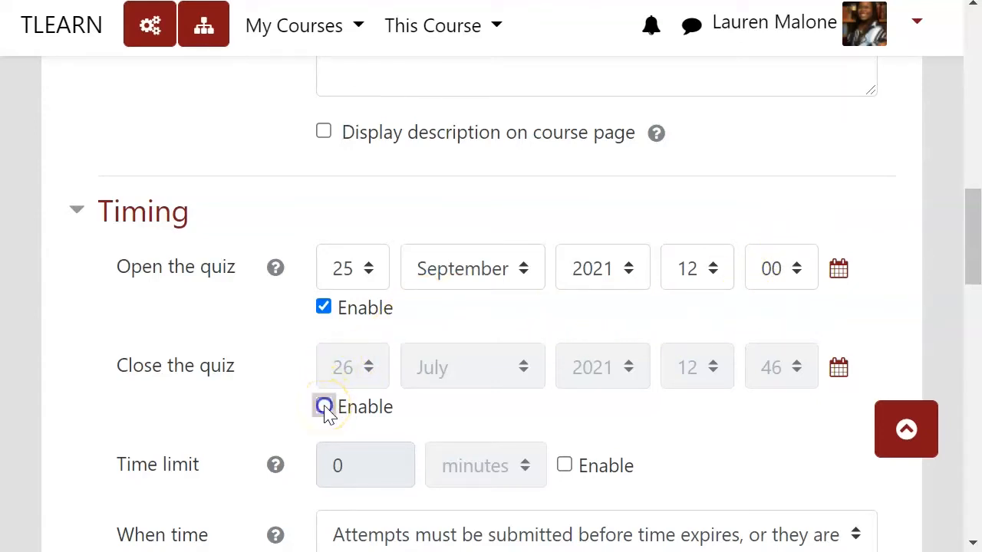
click(374, 376)
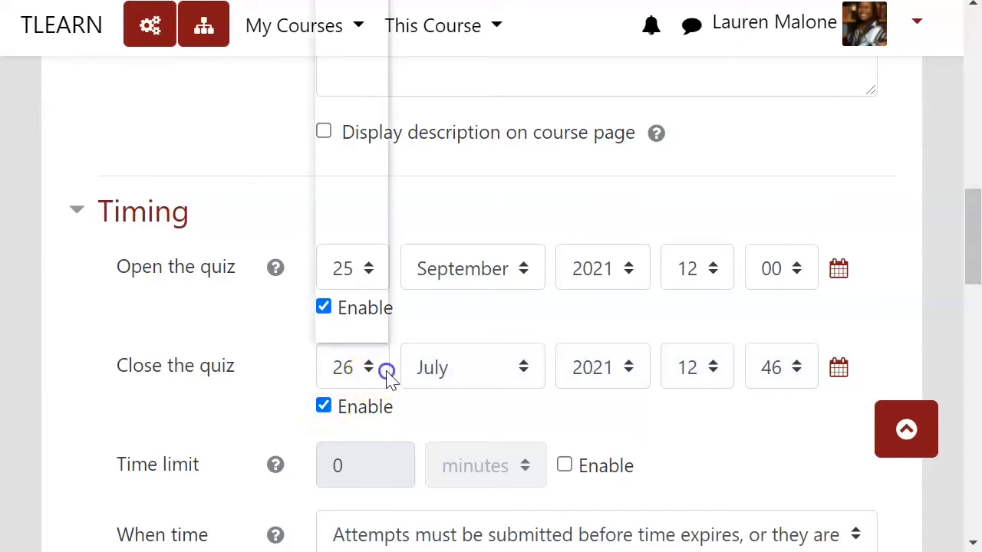
click(356, 303)
click(486, 382)
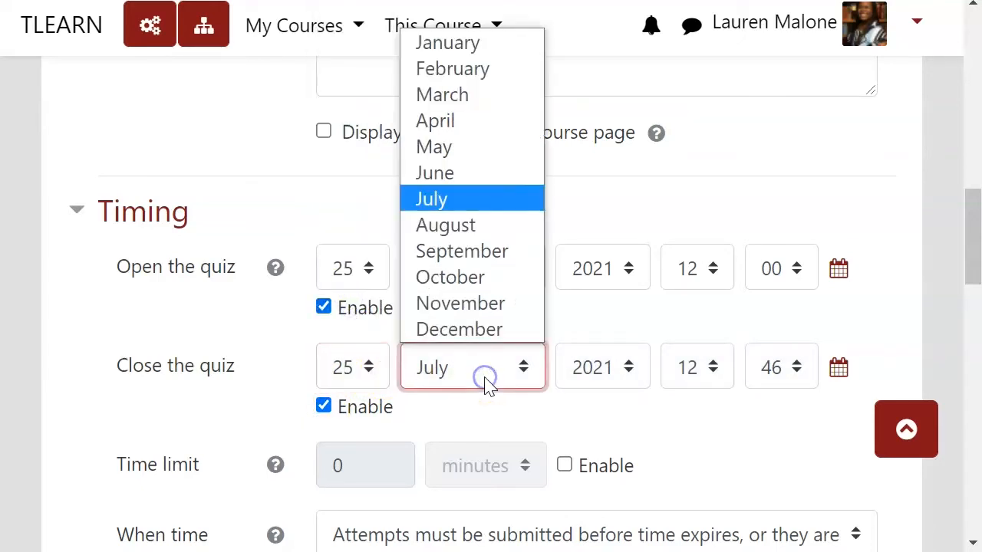
click(449, 254)
Step: Set the quiz's closing time to 14:00
click(711, 368)
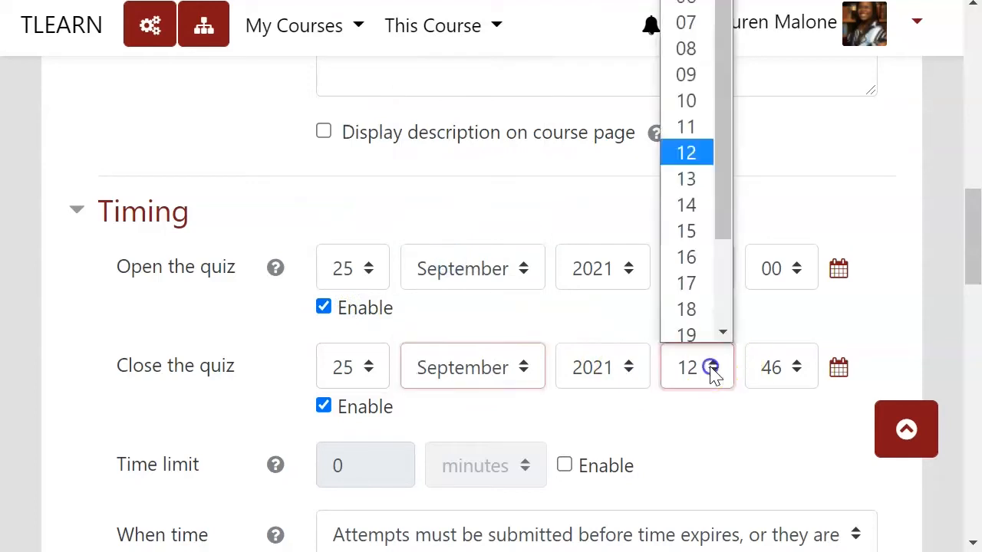
click(694, 198)
click(796, 369)
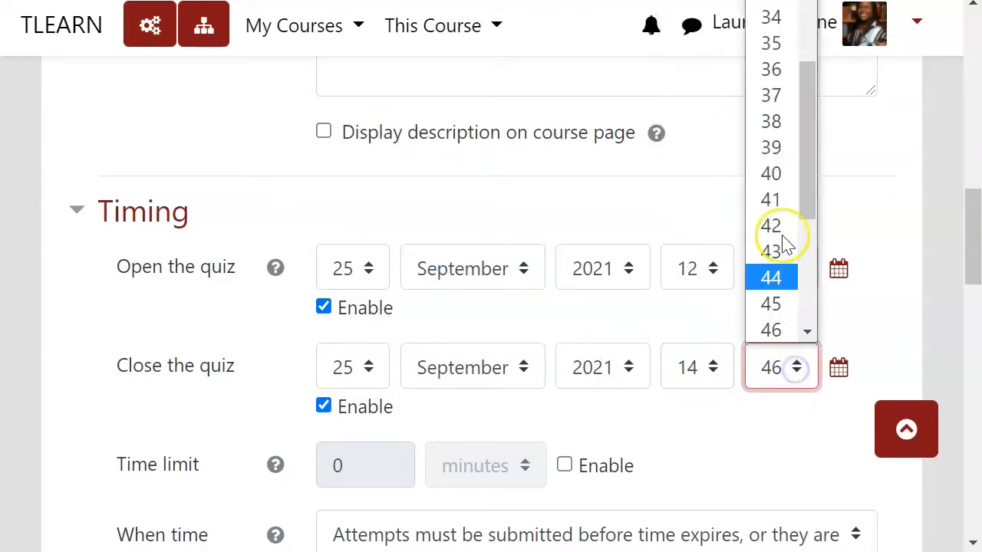
scroll(784, 235, up, 8)
click(775, 0)
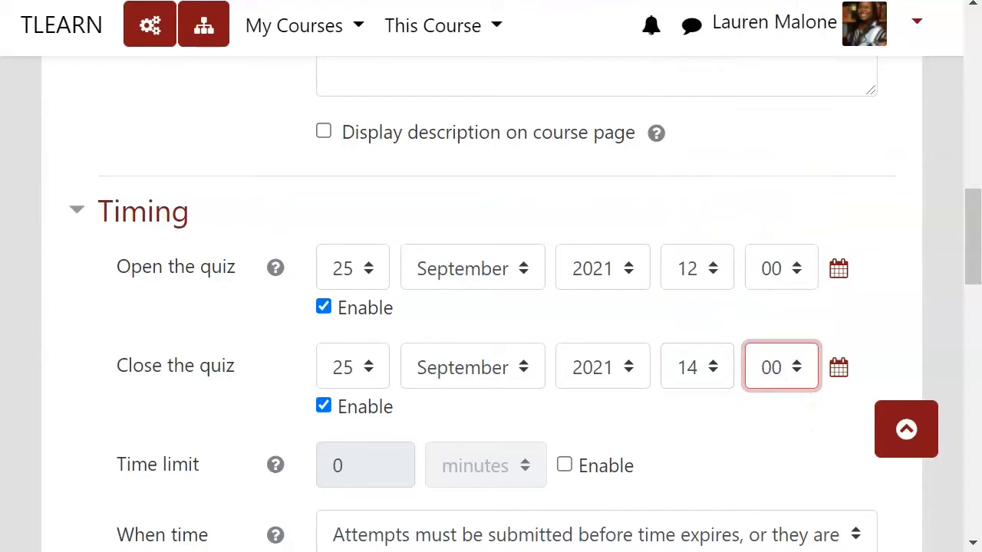
click(697, 418)
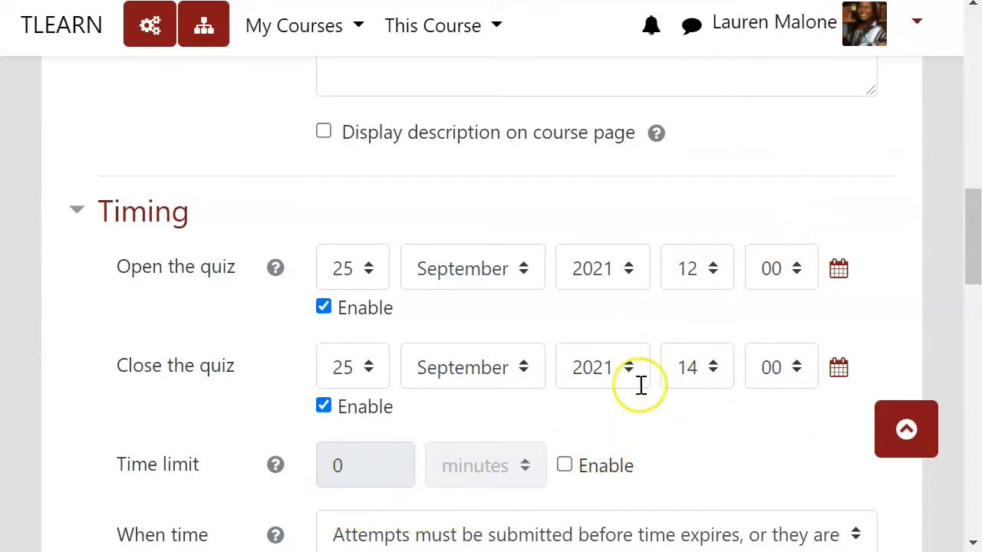
Step: Enable the quiz's time limit and set it to 35 minutes
scroll(759, 376, down, 2)
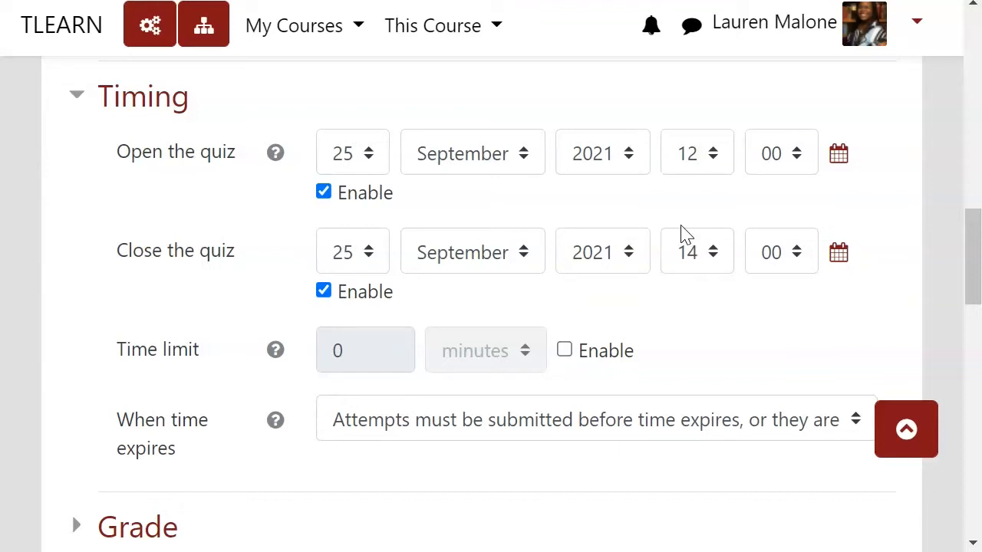
click(612, 358)
double_click(383, 351)
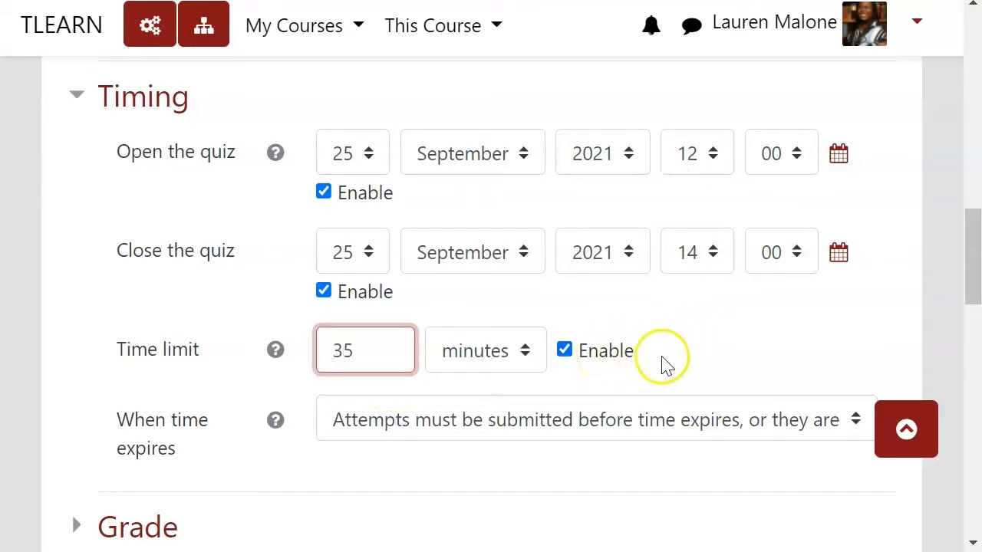
click(690, 342)
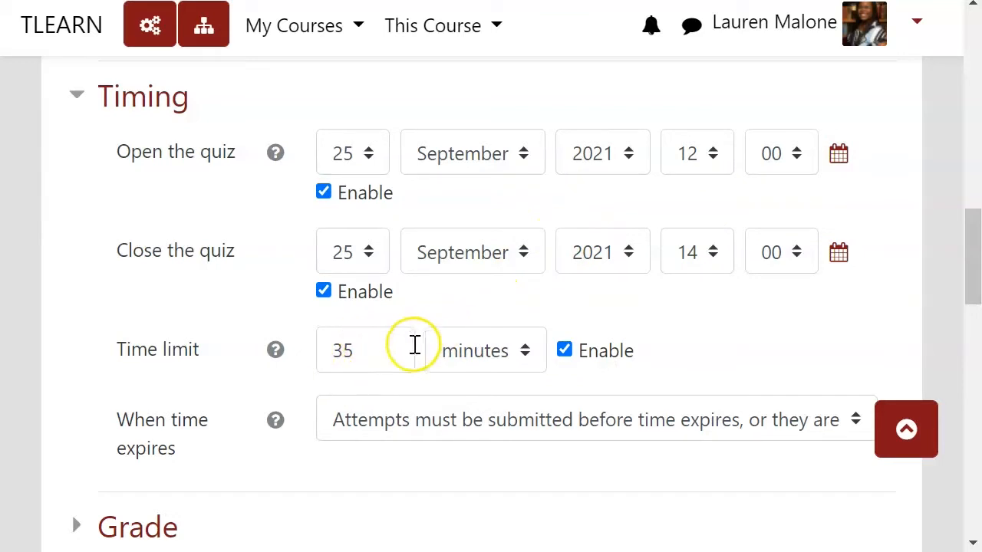
Step: Set the handling of expired time to "Attempts must be submitted before time expires, or they are not counted"
scroll(754, 344, down, 1)
scroll(754, 342, down, 3)
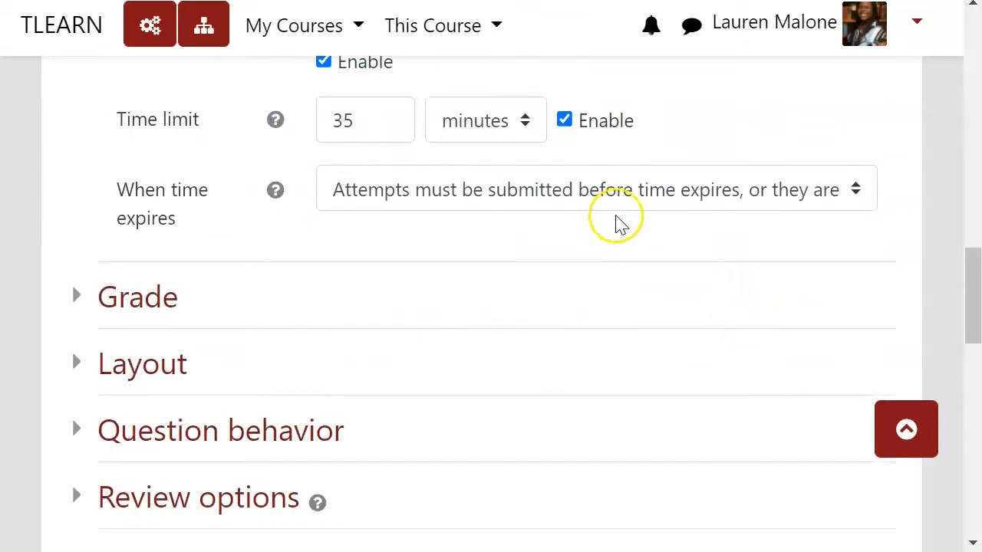
drag(123, 193, 225, 248)
click(188, 219)
drag(188, 219, 117, 187)
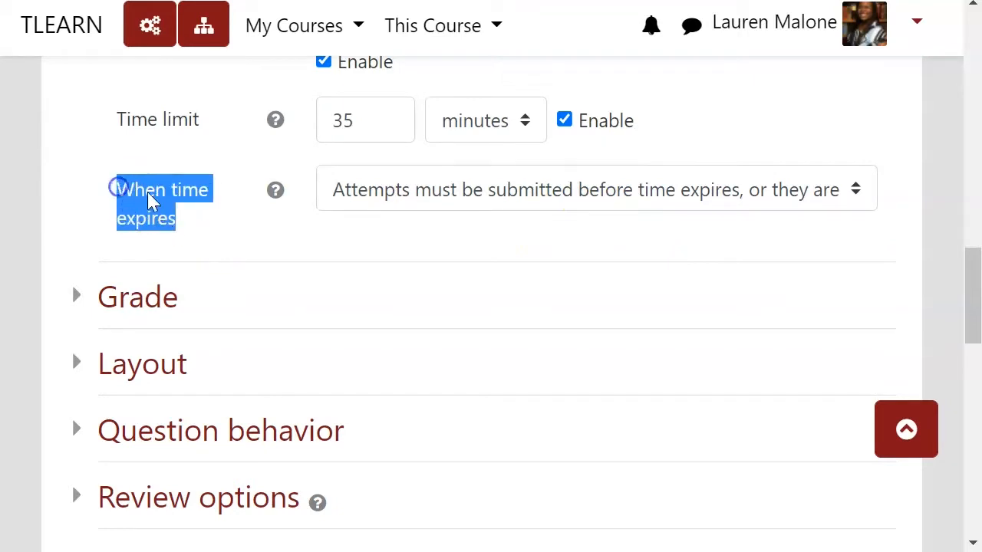
click(355, 229)
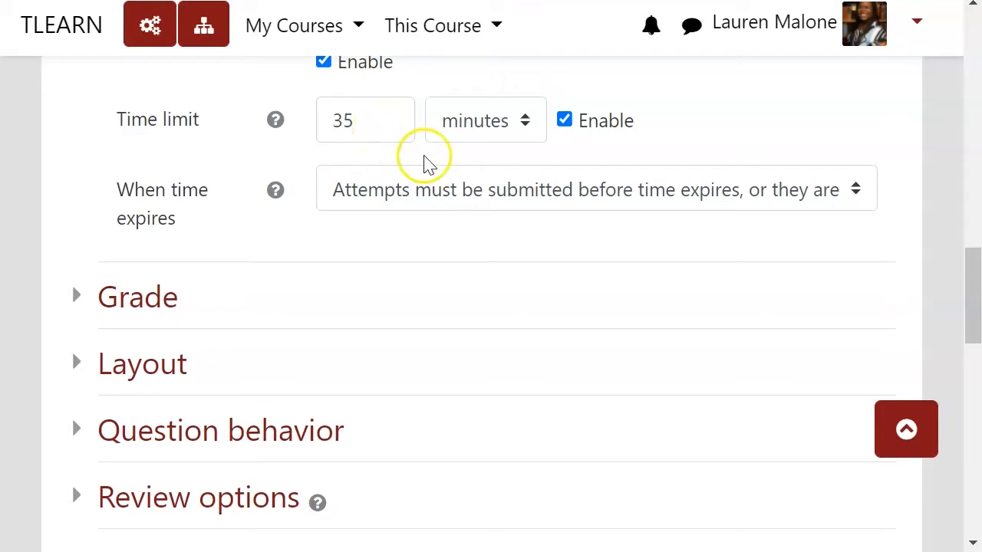
click(450, 201)
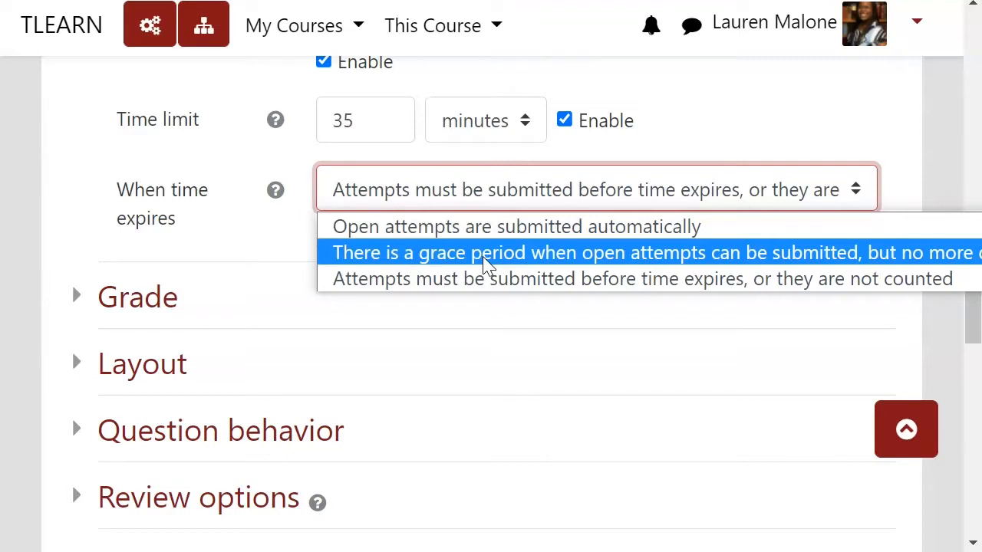
click(489, 282)
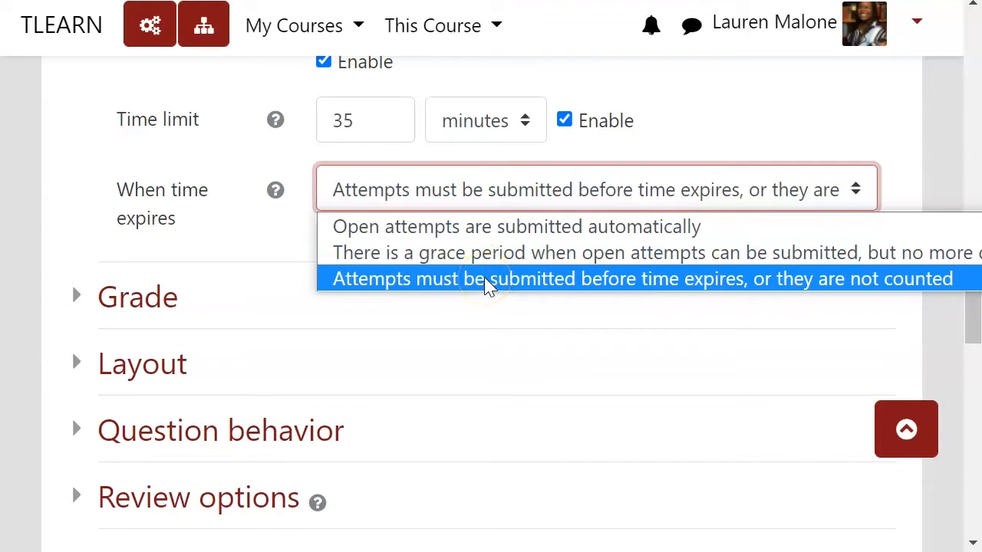
Step: Set the handling of expired time to "Open attempts are submitted automatically"
click(427, 228)
click(426, 231)
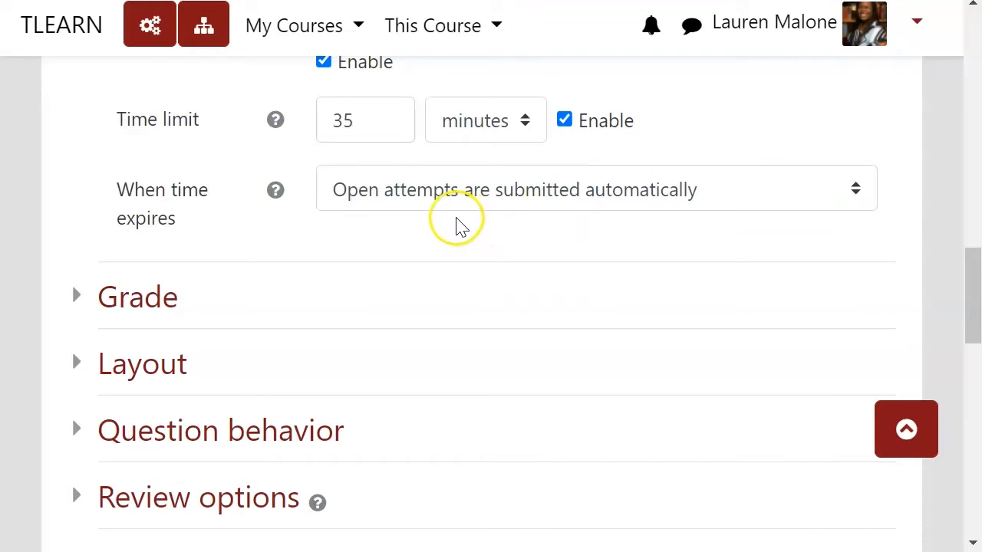
Step: In the Grade settings, check the available grade categories and set the grade to pass to 70
click(173, 296)
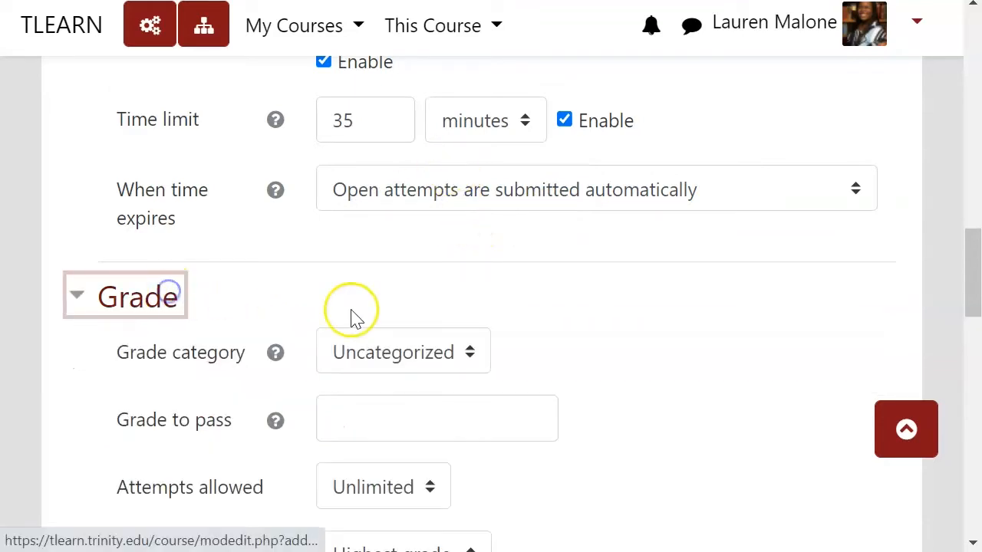
scroll(649, 340, down, 3)
scroll(649, 335, up, 2)
click(424, 240)
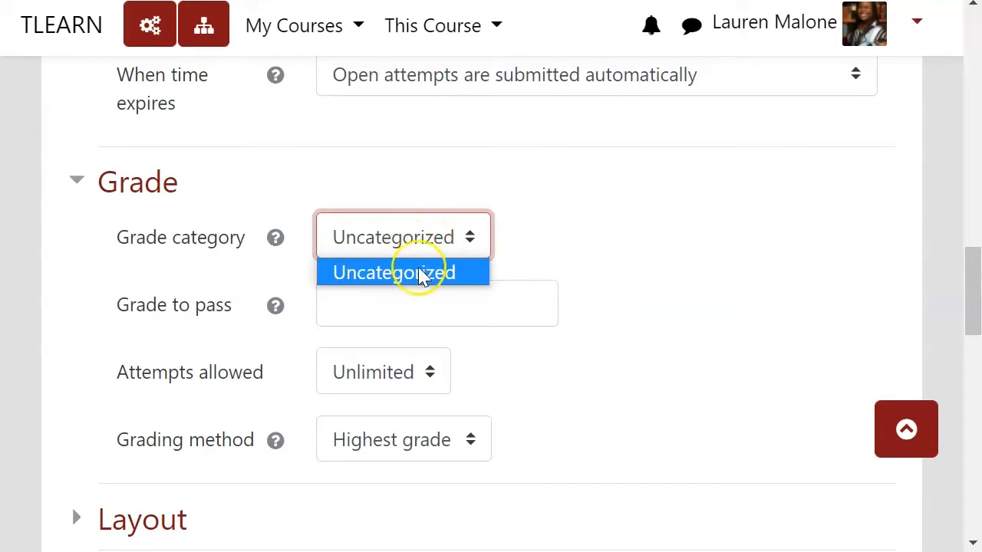
click(596, 257)
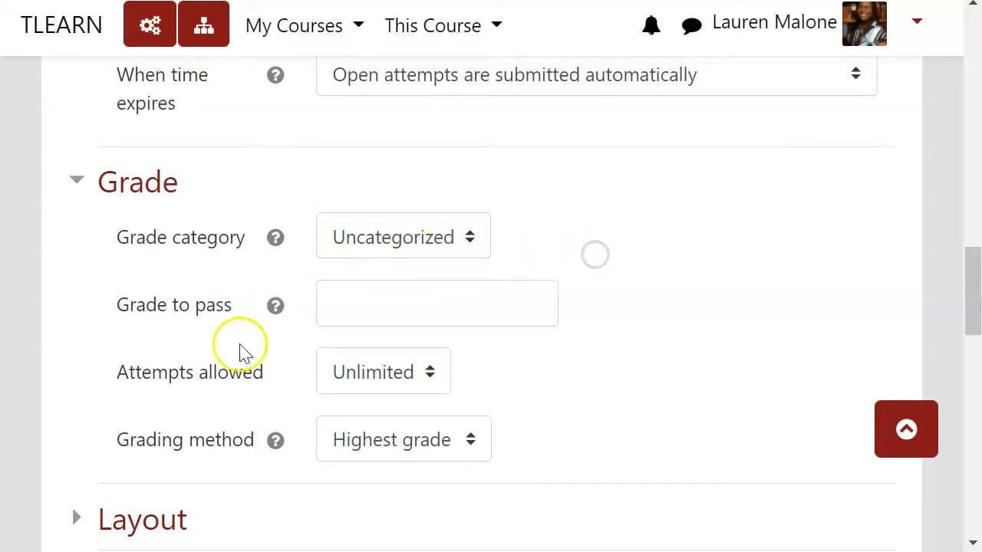
click(354, 315)
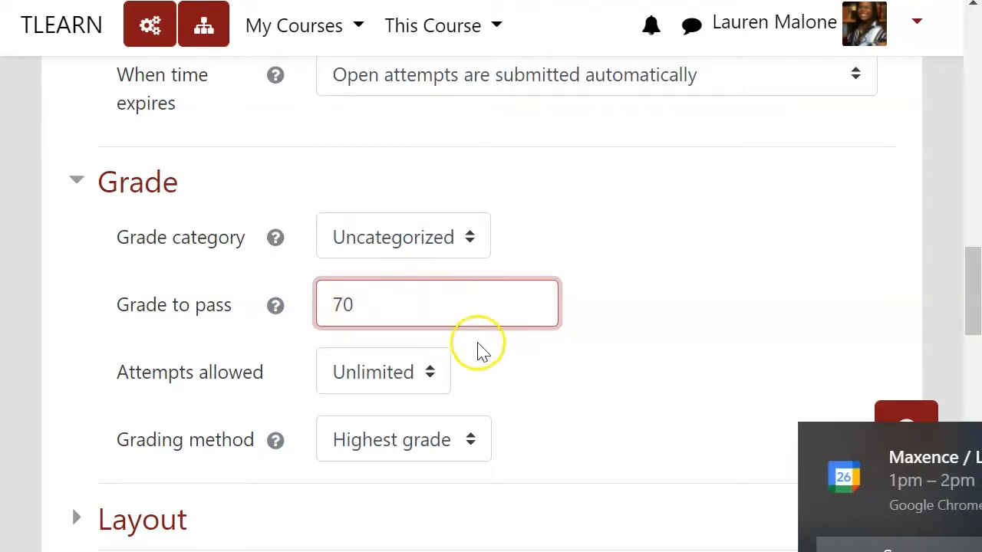
click(500, 361)
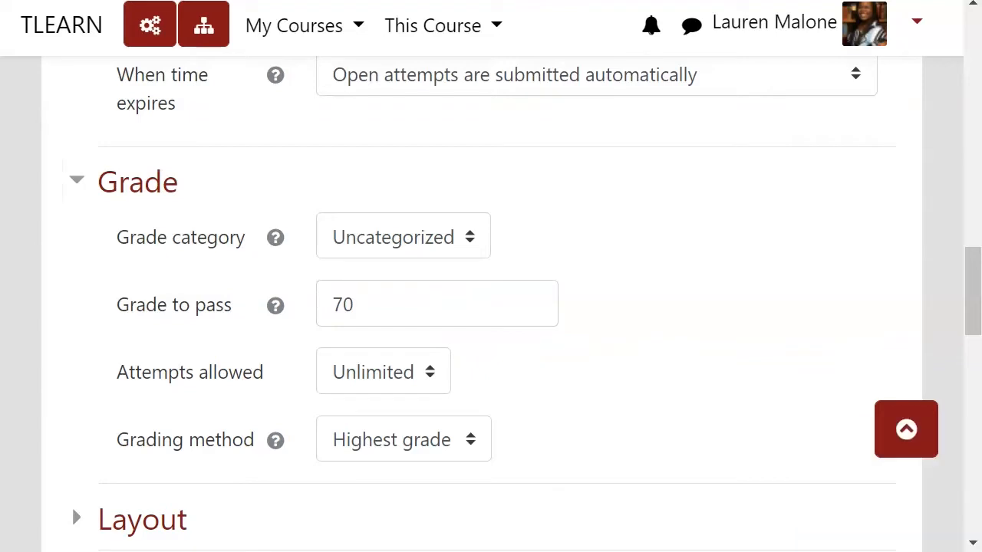
click(508, 376)
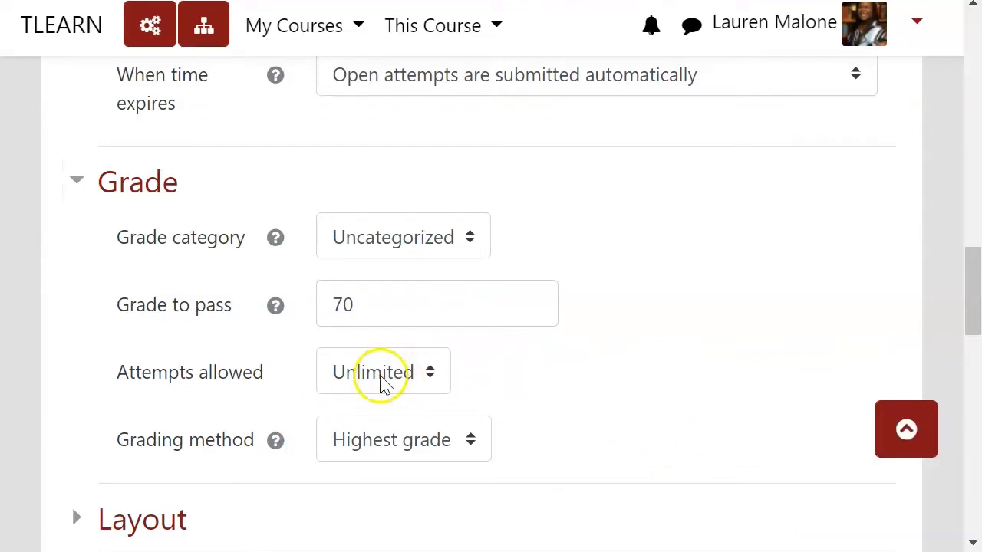
Step: Try limiting the quiz to 1 allowed attempt, and return the setting to Unlimited
scroll(390, 383, down, 3)
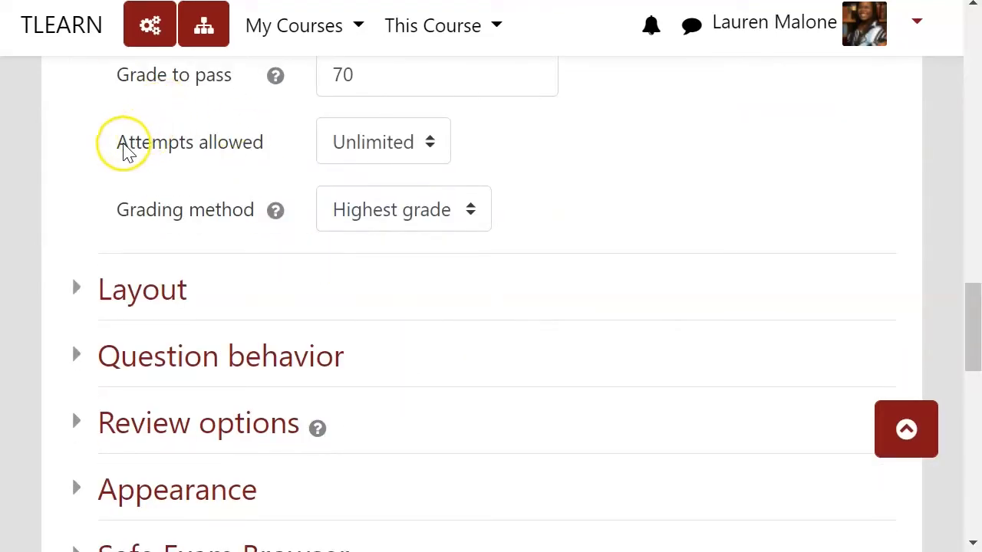
drag(125, 148, 243, 151)
click(281, 144)
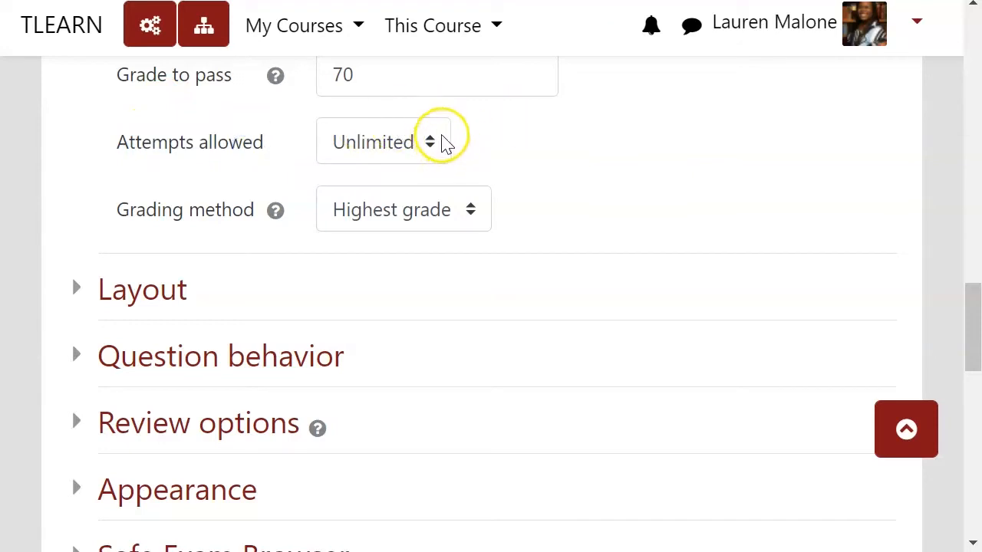
click(397, 159)
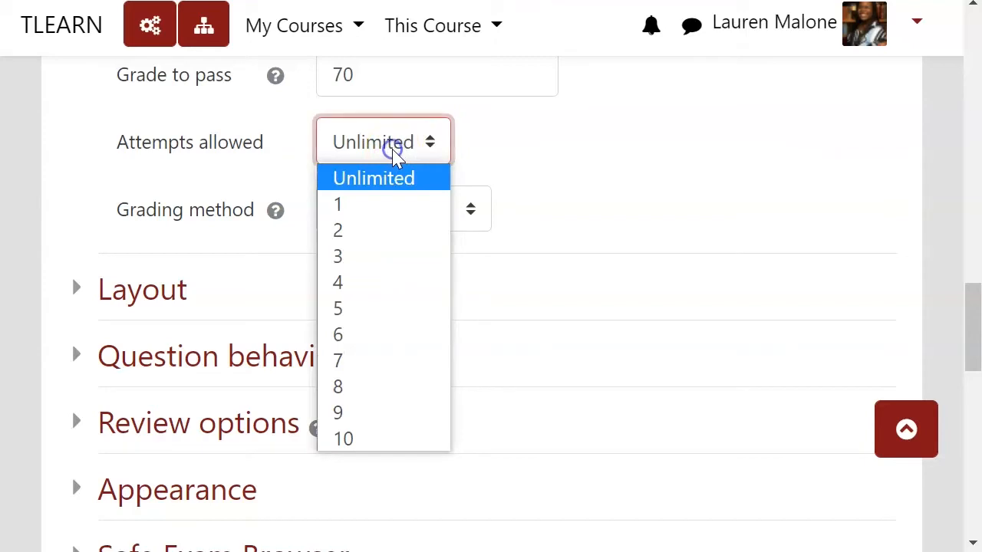
click(383, 204)
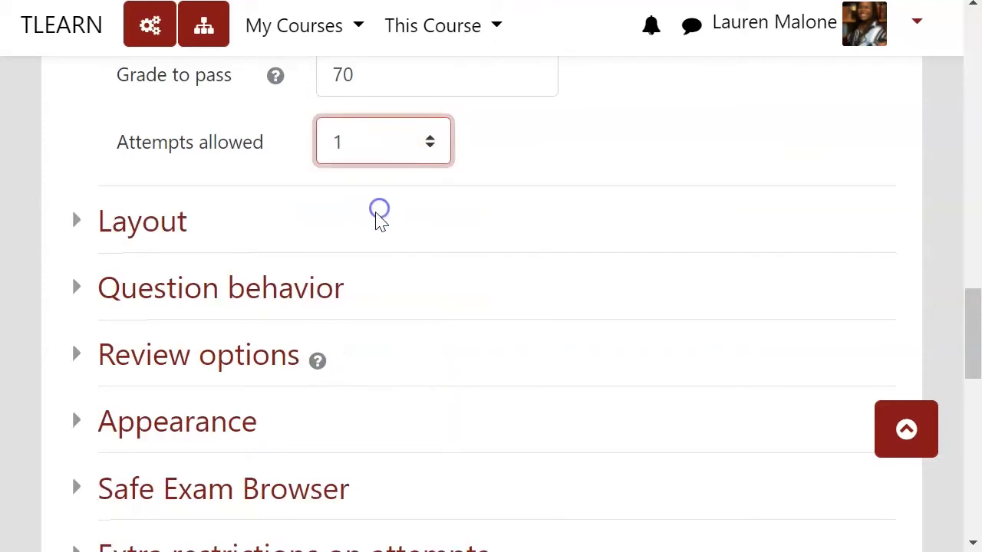
click(381, 149)
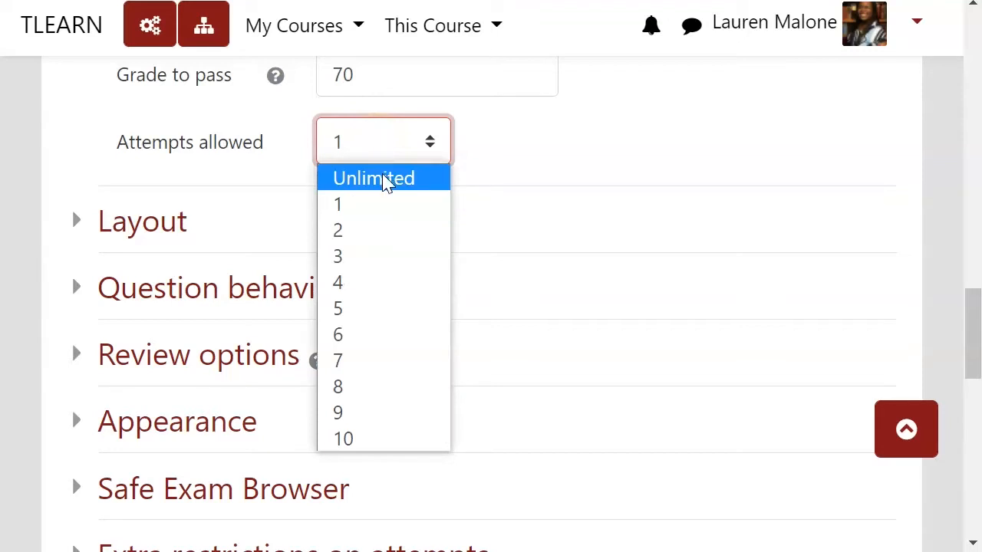
click(384, 177)
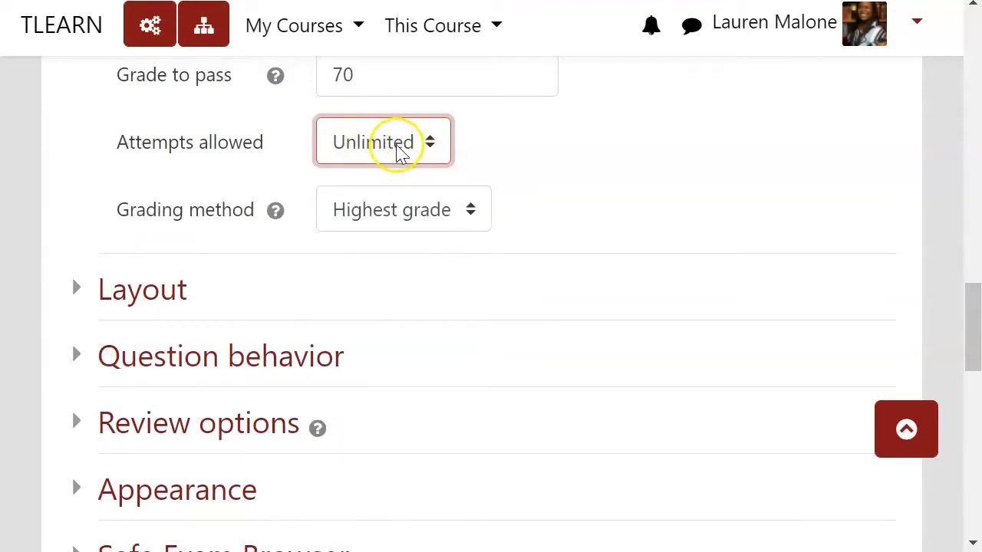
Step: Set the number of allowed attempts to 3 and look through the grading method options
click(390, 148)
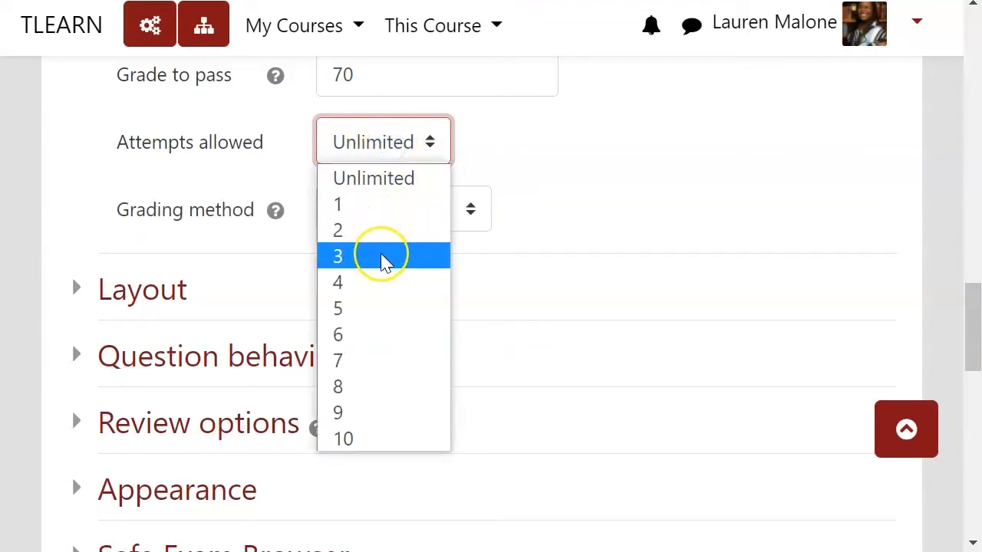
click(384, 258)
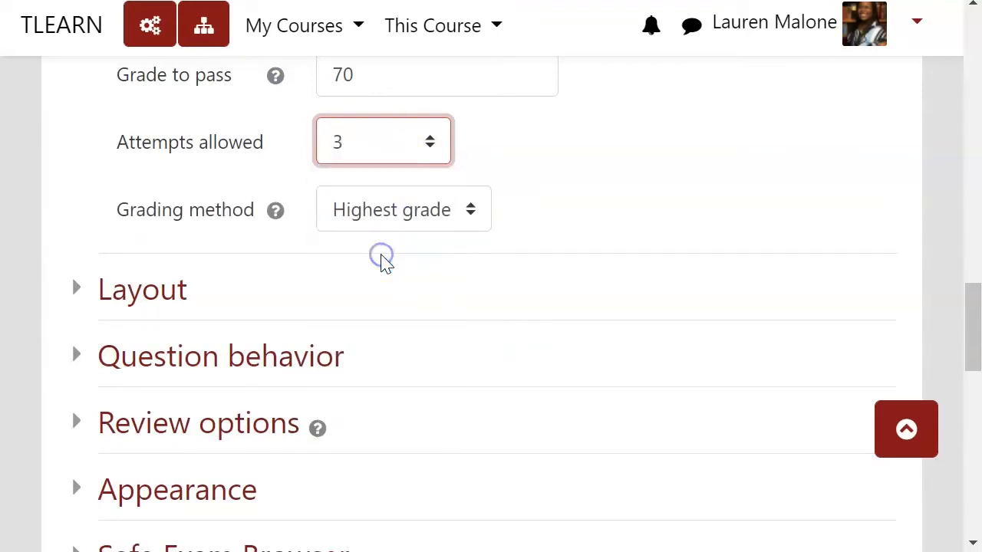
drag(112, 219, 136, 207)
click(116, 212)
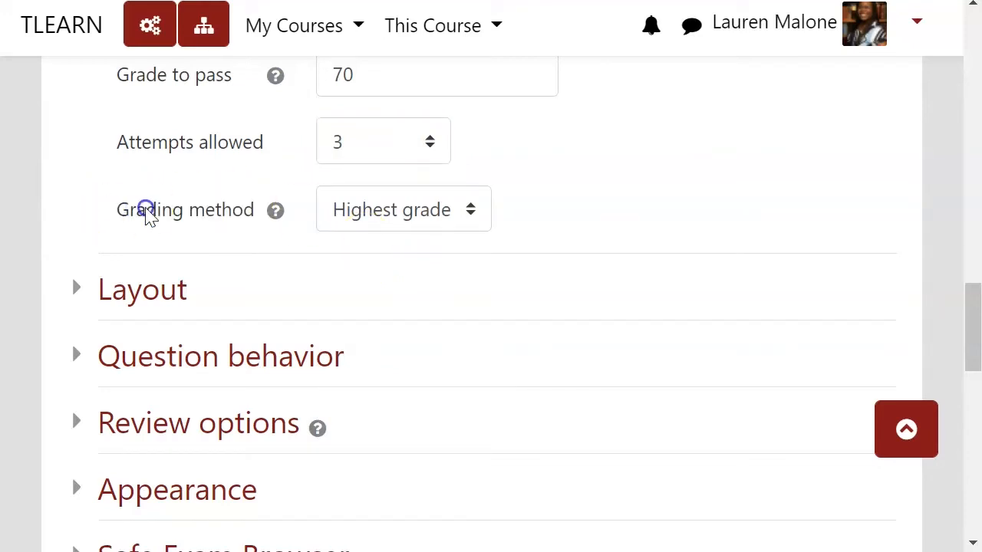
click(395, 219)
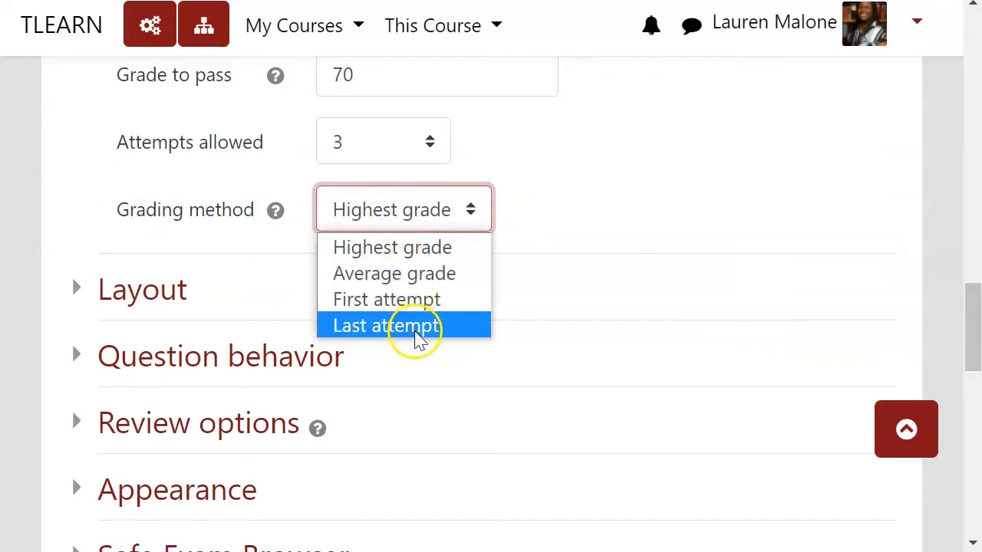
click(543, 181)
Step: In the Layout settings, make the quiz start a new page every 3 questions
click(136, 291)
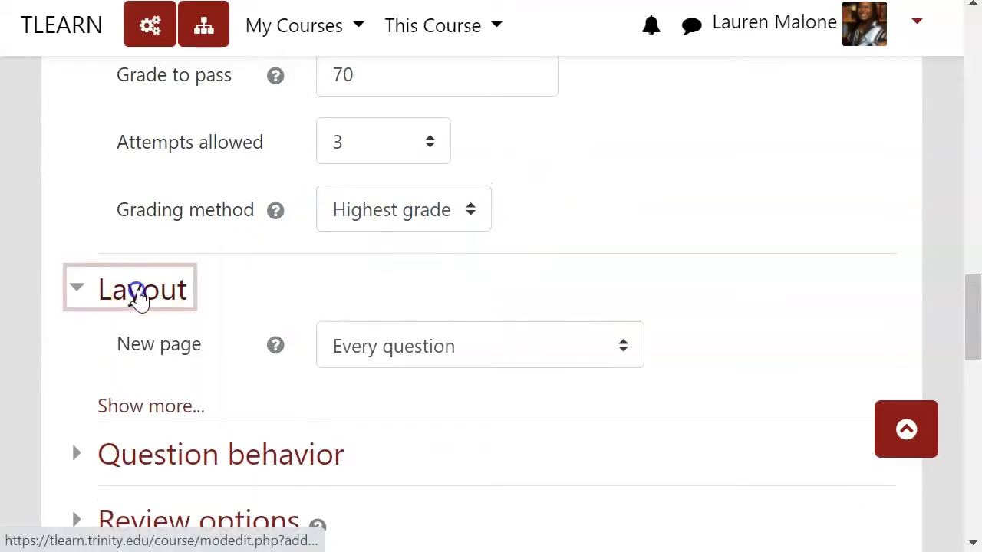
scroll(375, 286, down, 3)
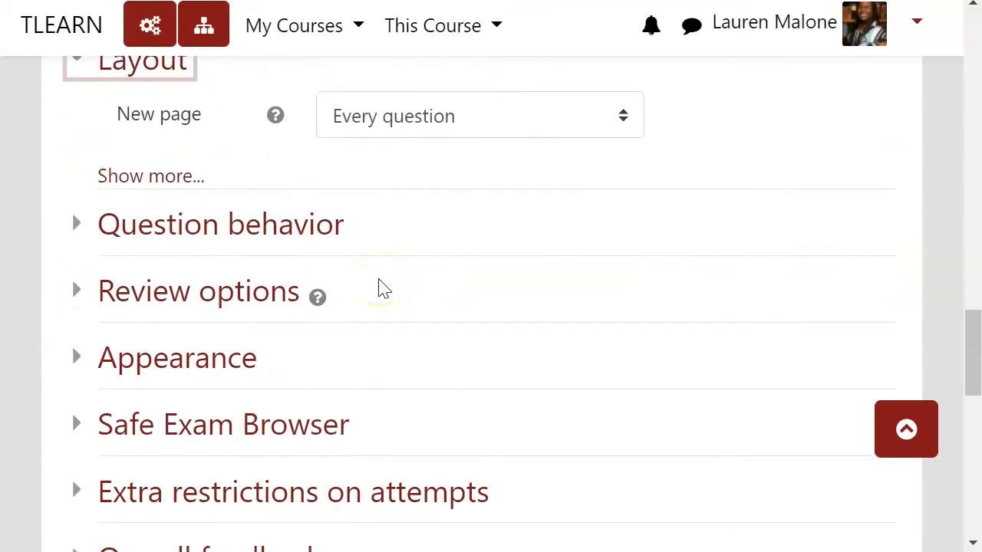
scroll(379, 287, up, 2)
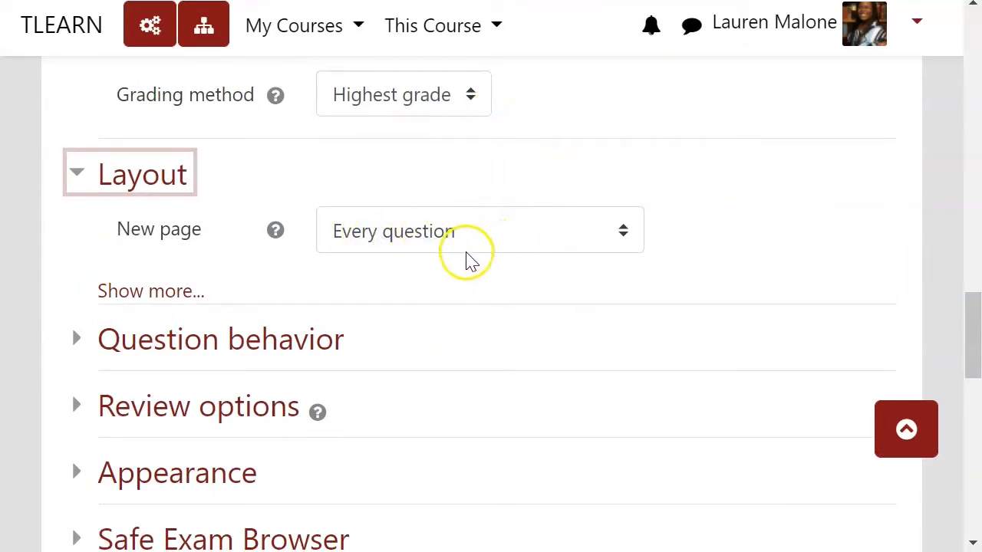
click(117, 231)
drag(119, 234, 224, 225)
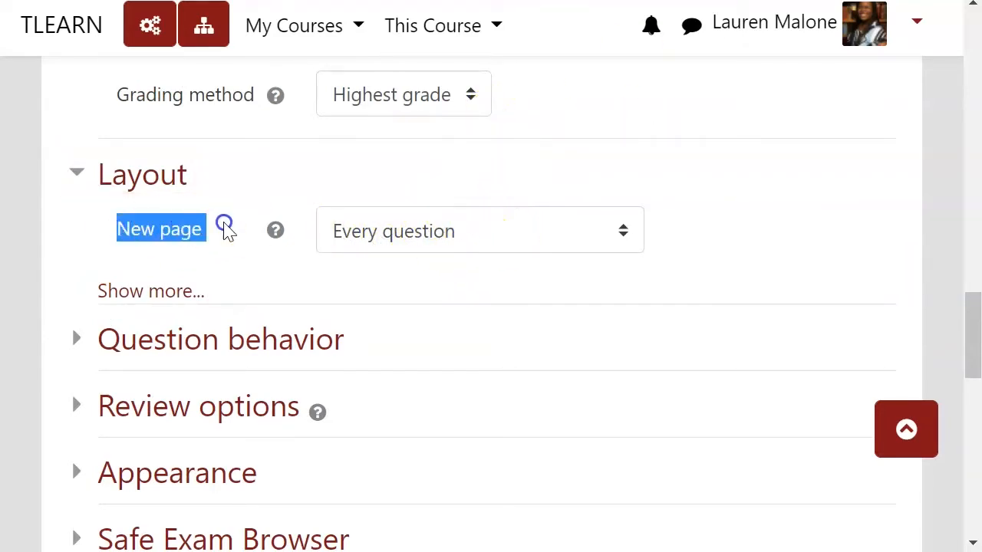
click(529, 238)
click(475, 346)
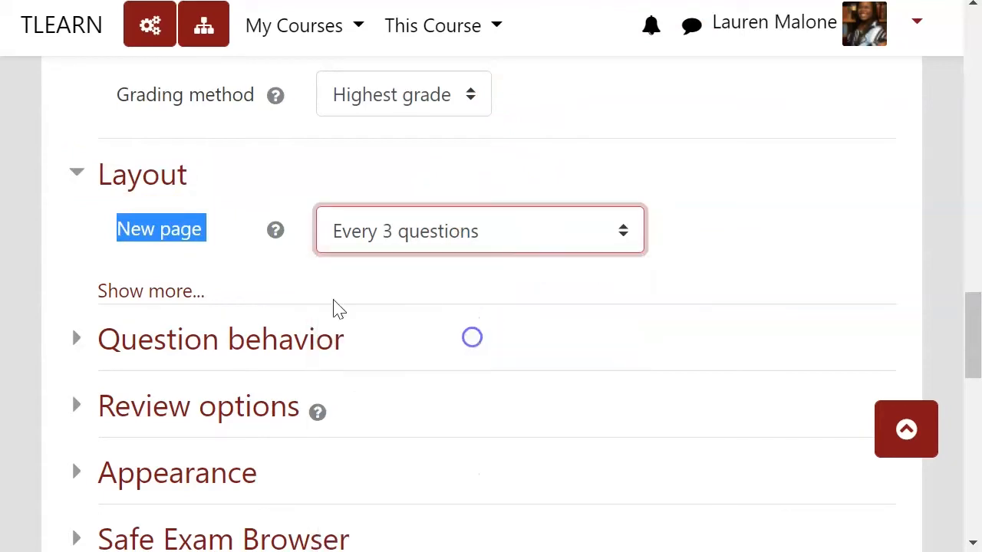
click(314, 260)
Step: Reveal the additional Layout settings, try the Sequential navigation method, and return it to Free
click(190, 292)
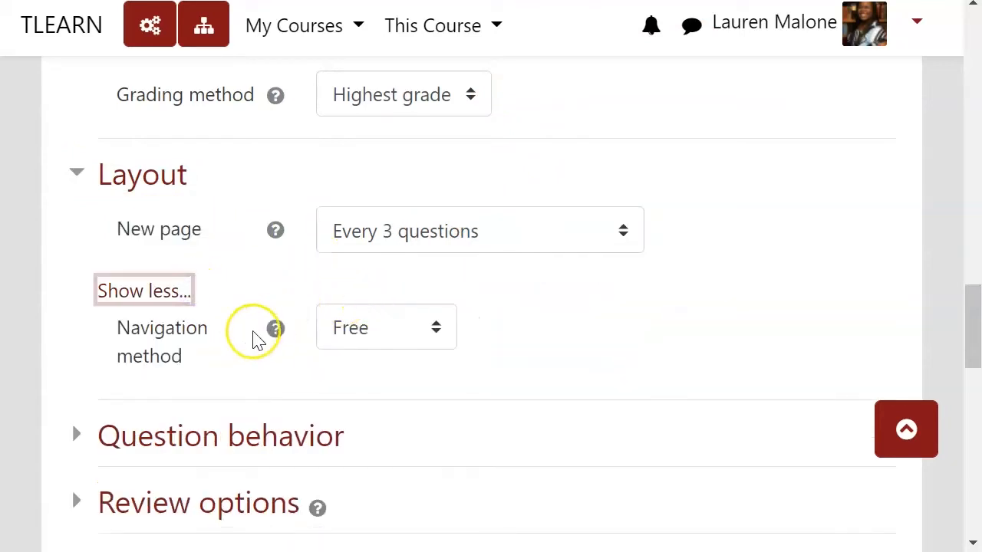
drag(119, 332, 217, 366)
click(399, 366)
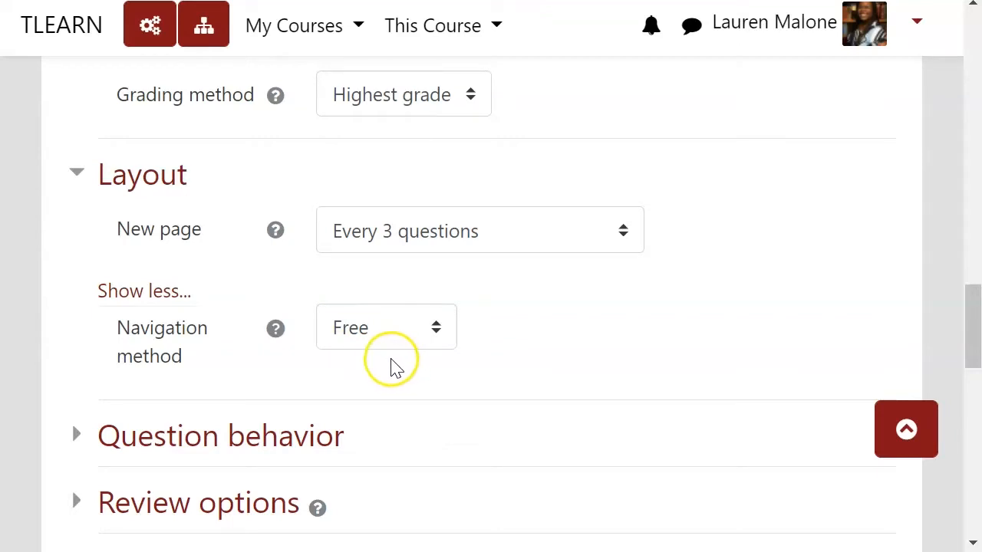
click(387, 343)
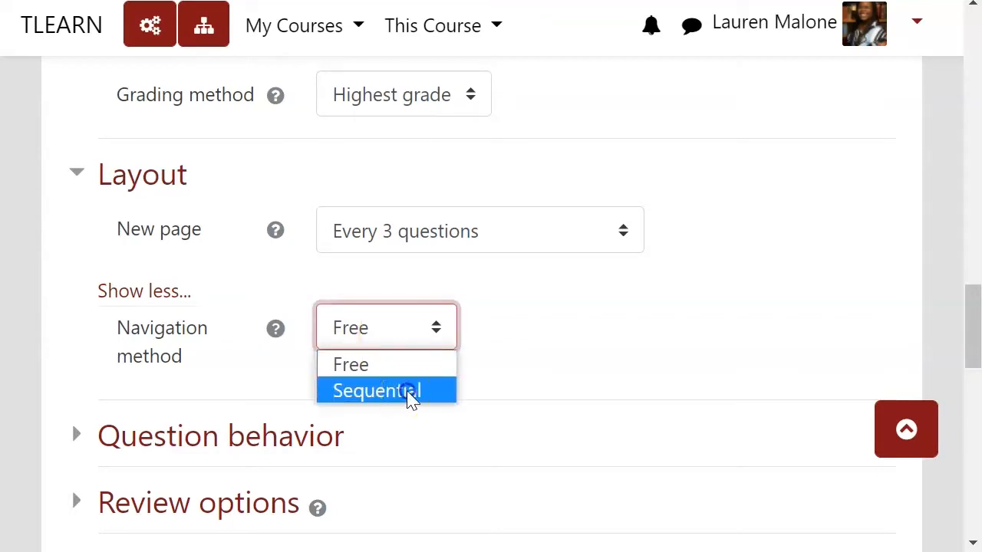
click(407, 393)
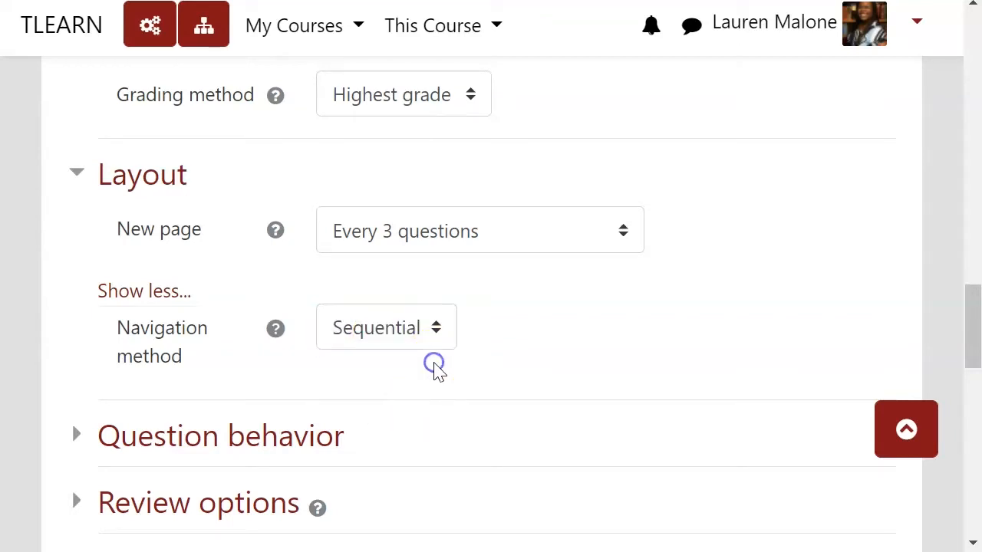
click(430, 329)
click(424, 368)
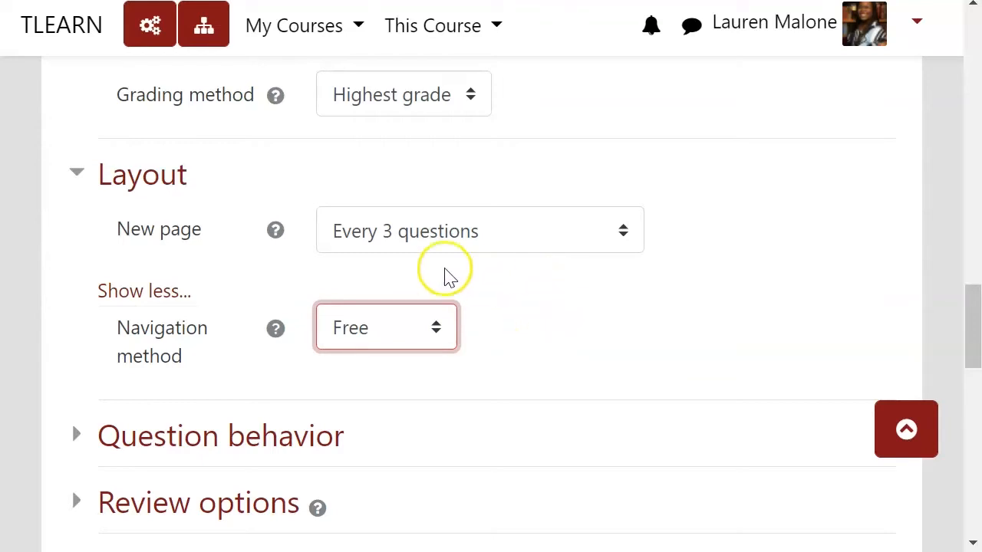
click(540, 345)
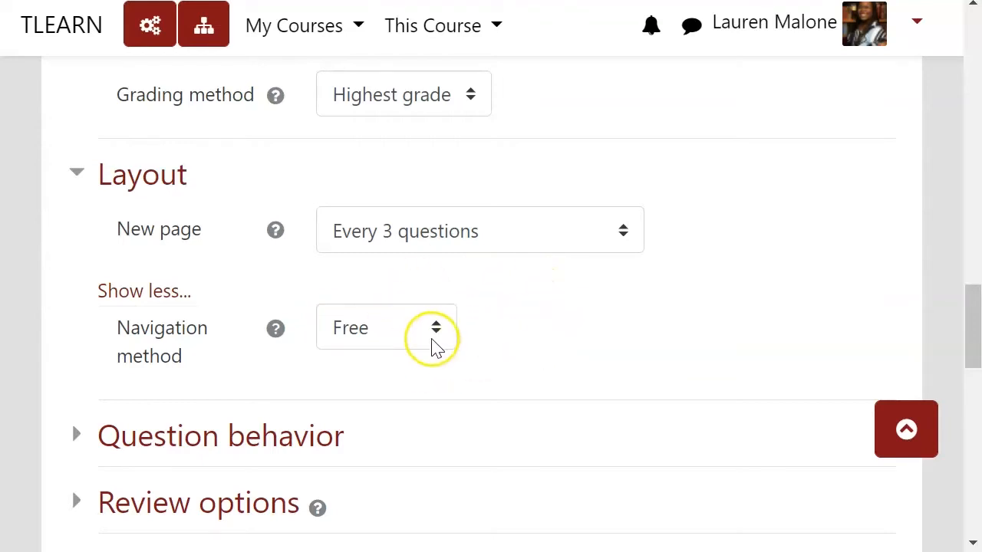
Step: Examine the Question behavior choices for shuffling within questions and how questions behave, and reveal the section's additional settings
scroll(452, 379, down, 2)
click(299, 330)
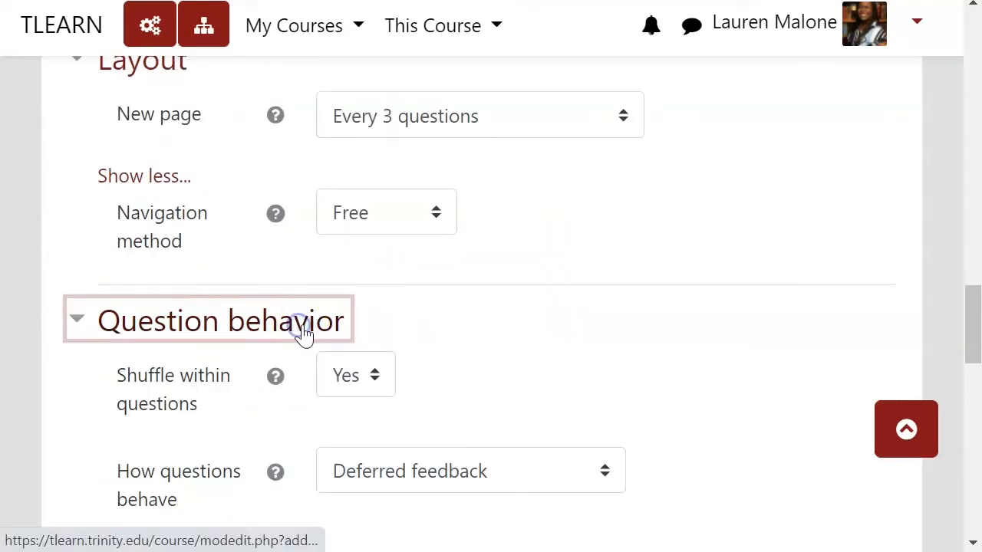
scroll(554, 373, down, 3)
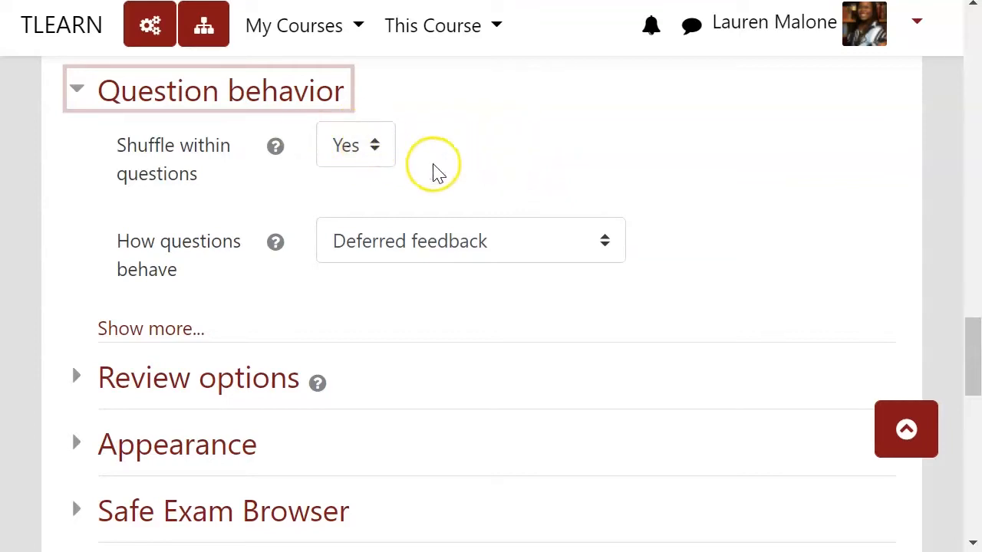
click(351, 154)
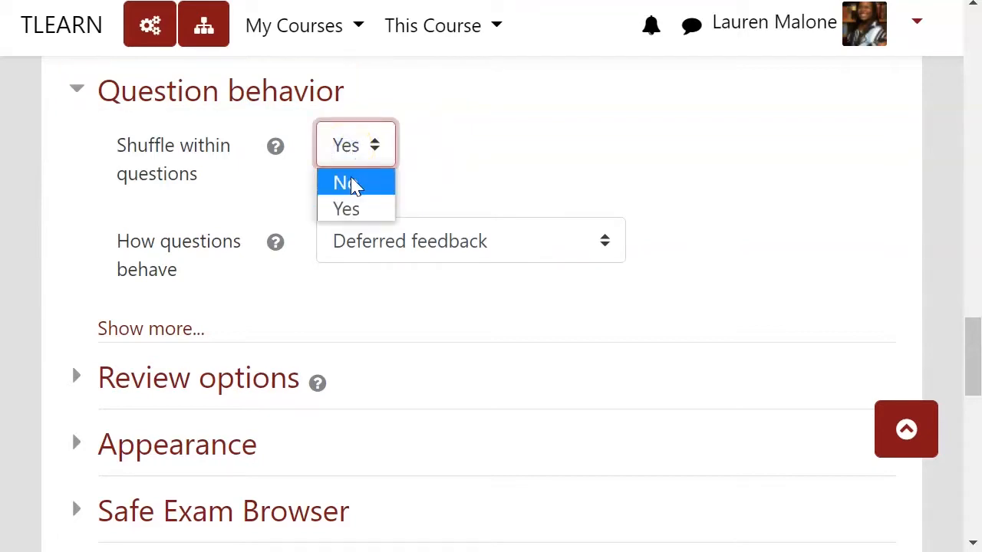
click(475, 146)
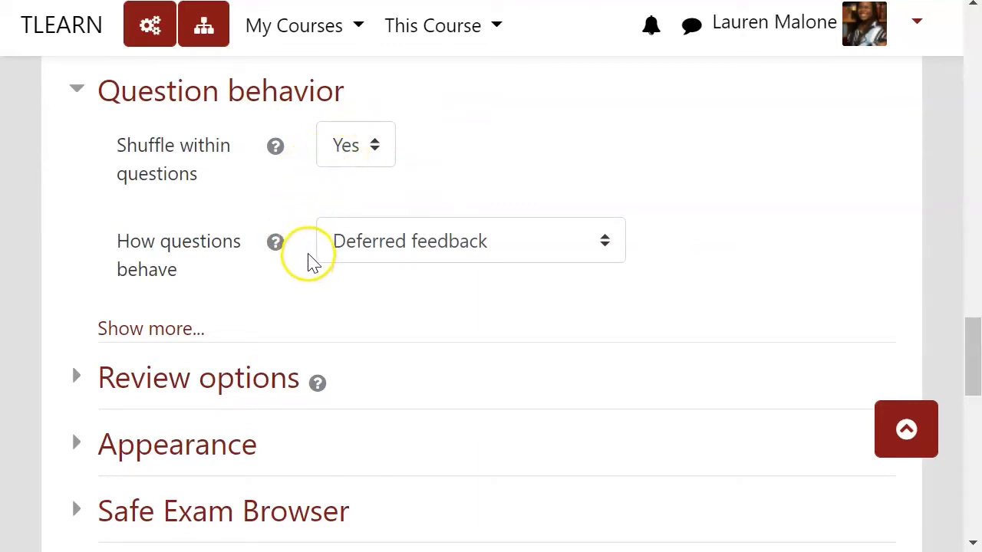
click(512, 258)
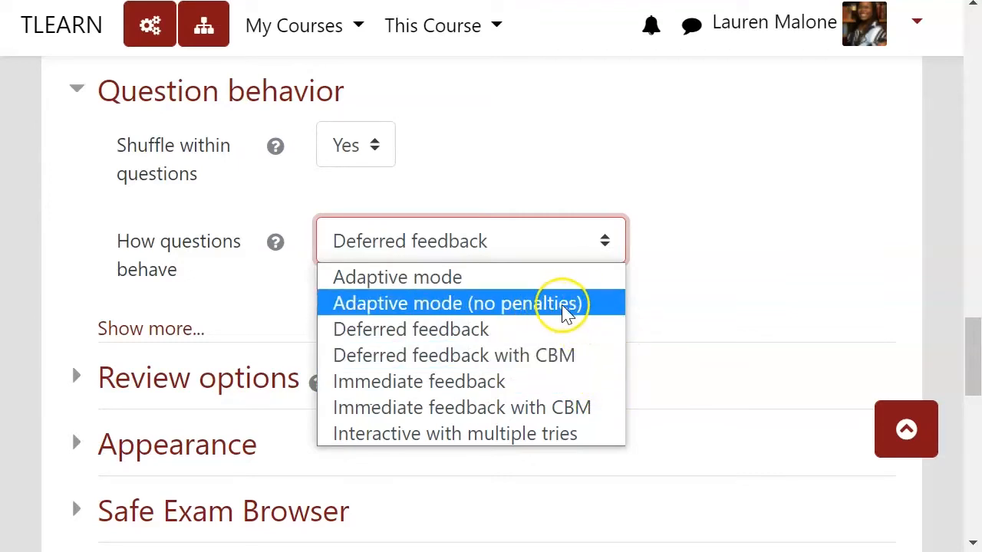
click(701, 289)
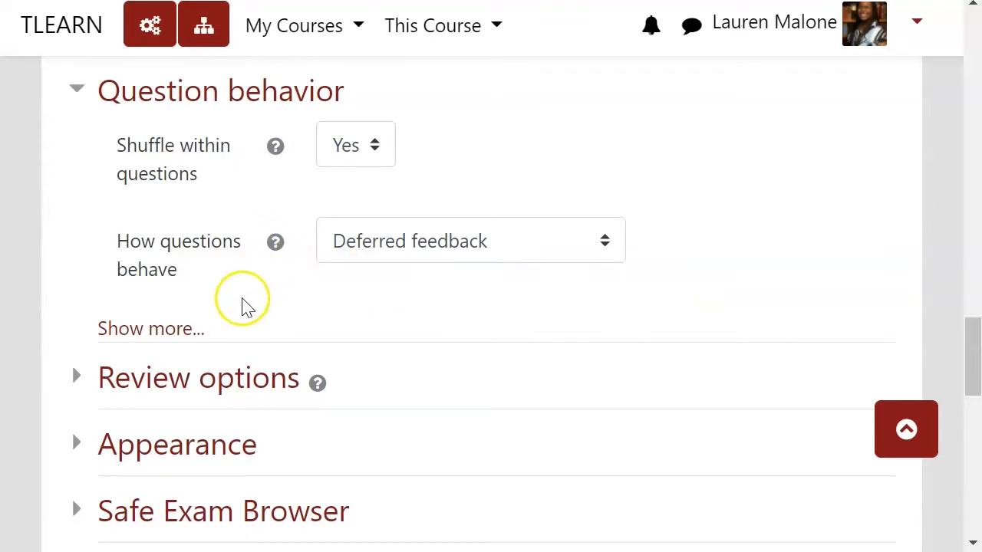
click(195, 327)
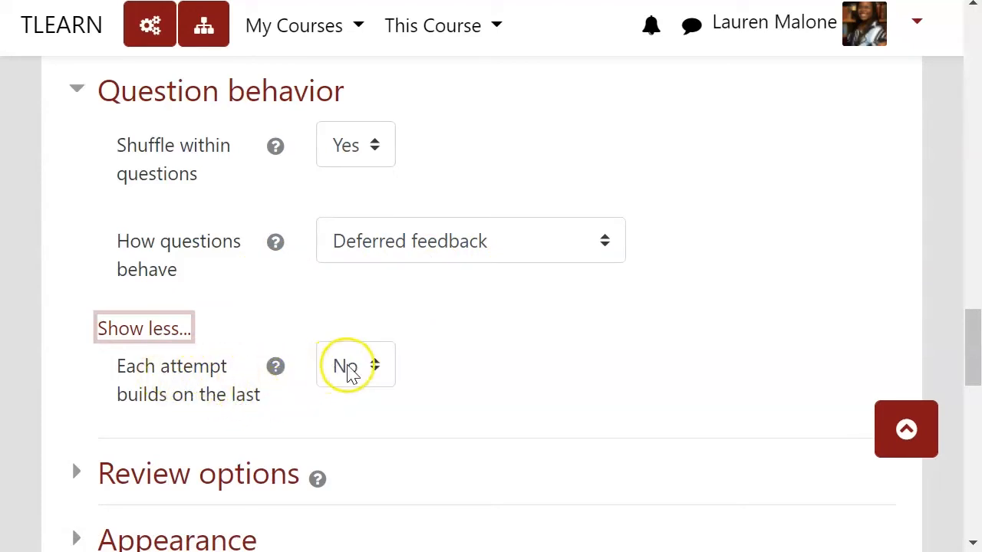
Step: Collapse the additional Question behavior settings and examine the Review options for during and immediately after the attempt
click(178, 337)
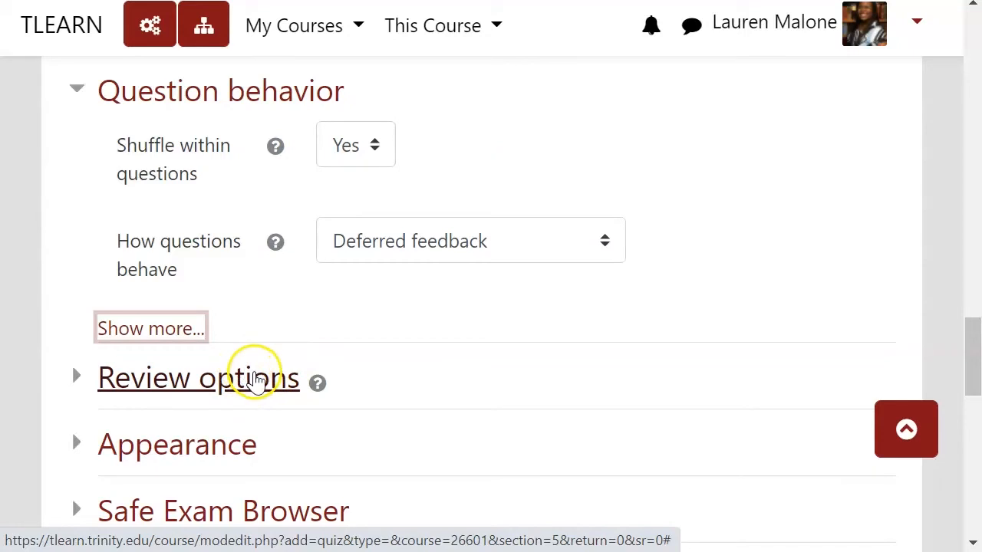
click(256, 381)
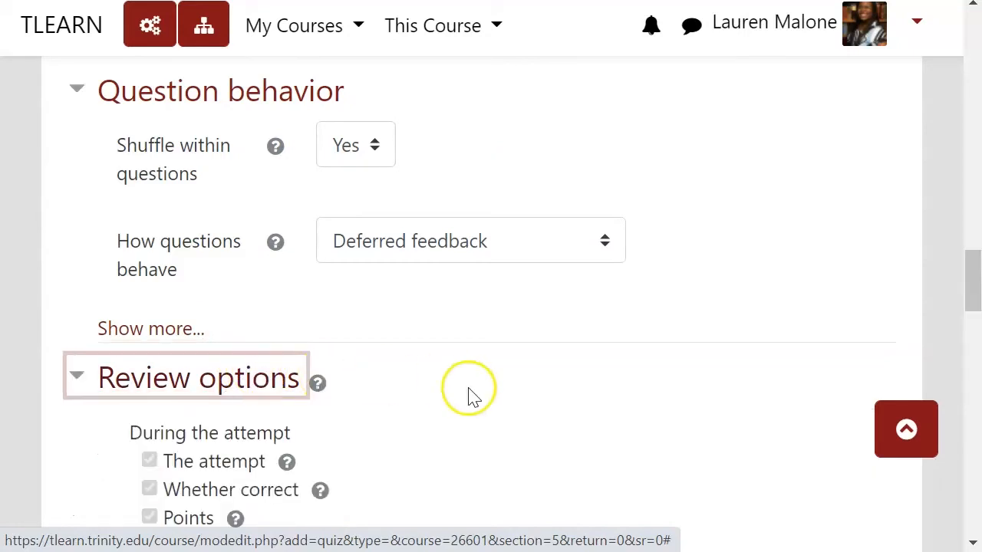
scroll(511, 350, down, 5)
scroll(511, 351, up, 3)
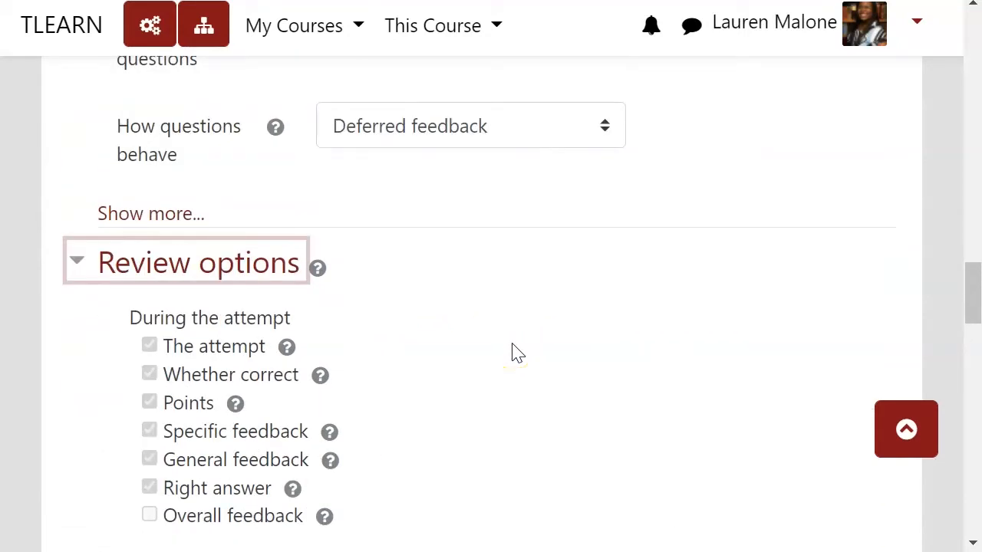
scroll(513, 351, down, 2)
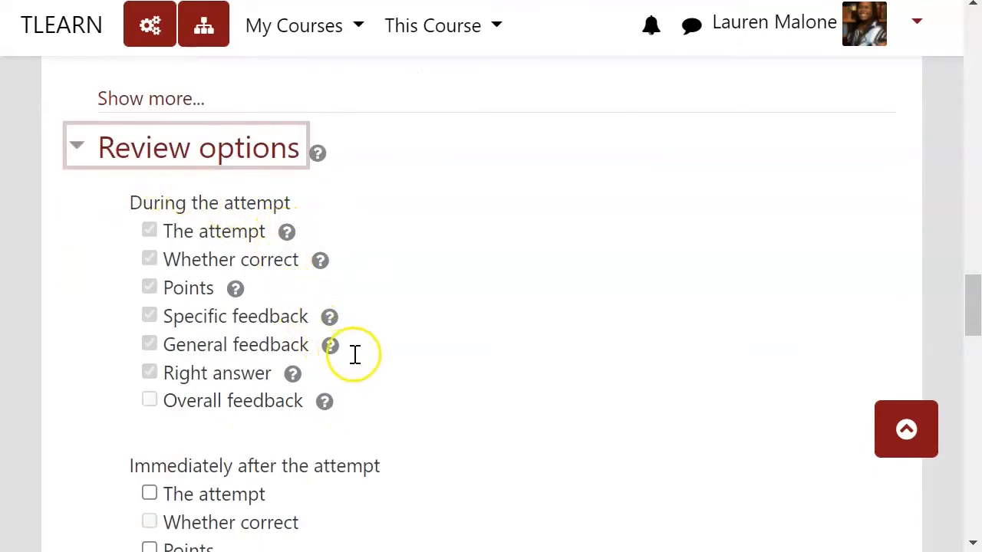
scroll(495, 291, down, 6)
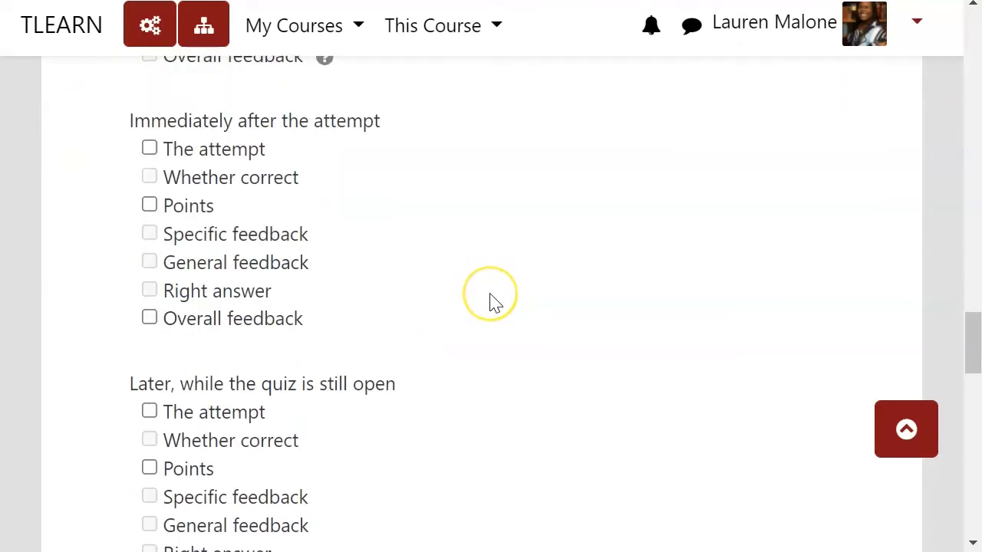
scroll(495, 302, down, 3)
Step: Check the quiz's opening and closing times under Timing against the review options for immediately after the attempt and while the quiz is open
scroll(495, 303, up, 20)
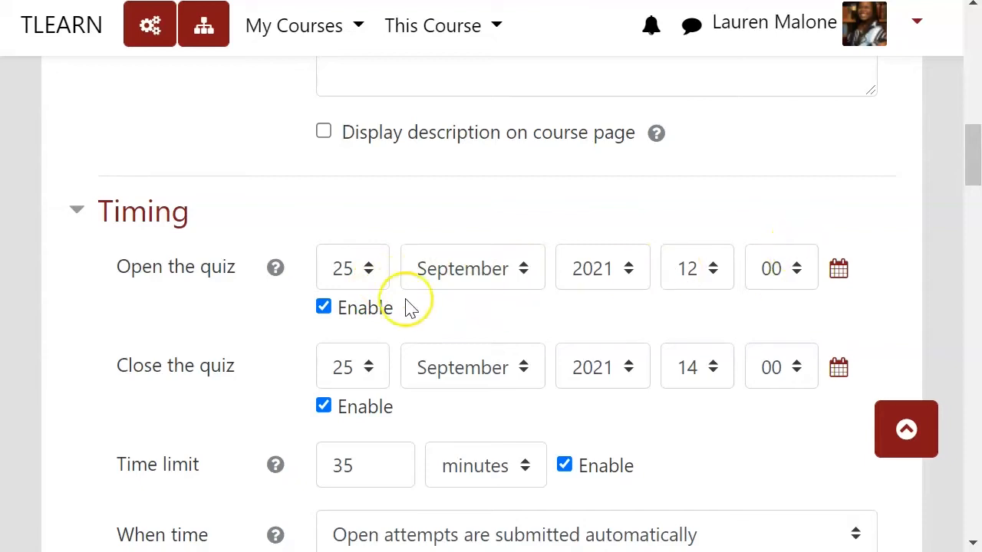
scroll(580, 361, down, 15)
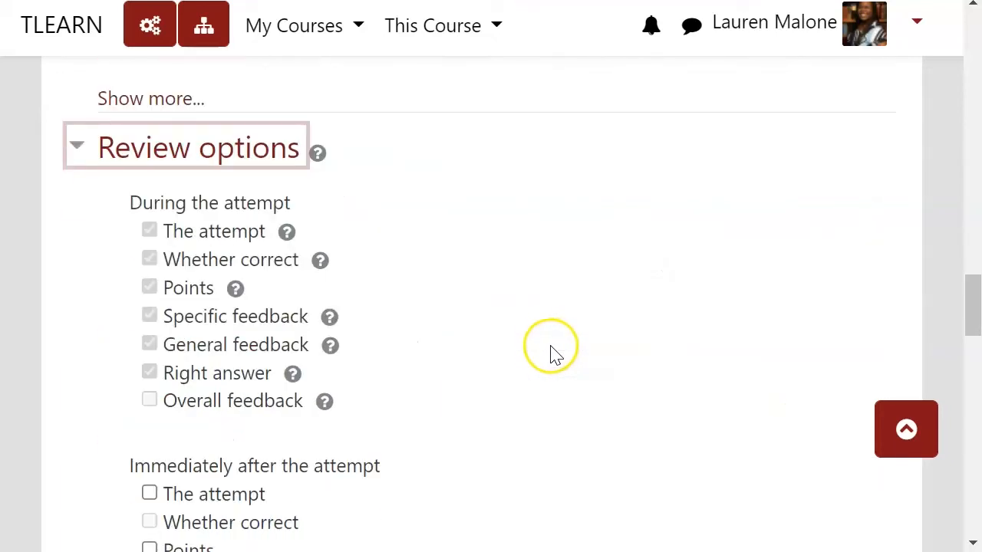
scroll(552, 351, down, 3)
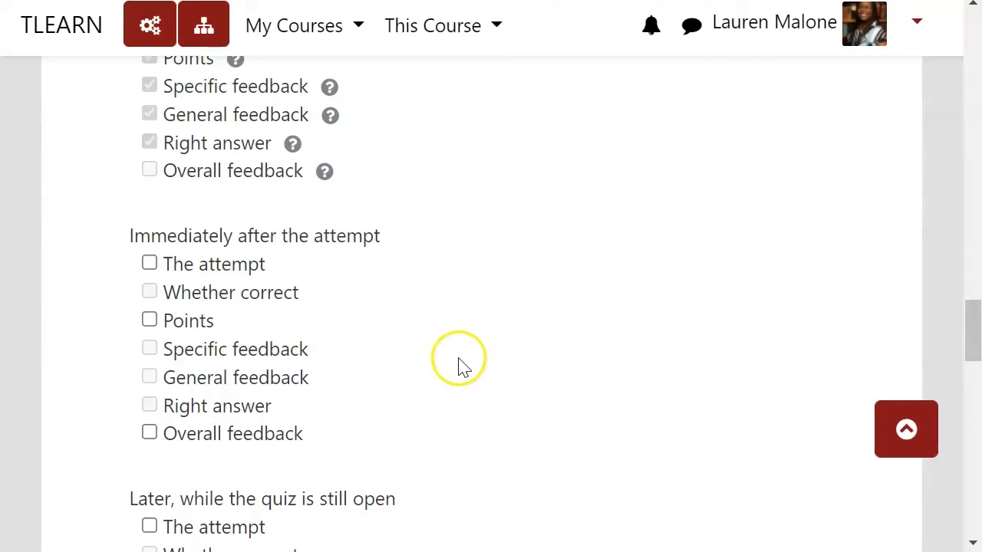
scroll(460, 360, down, 2)
scroll(495, 291, up, 4)
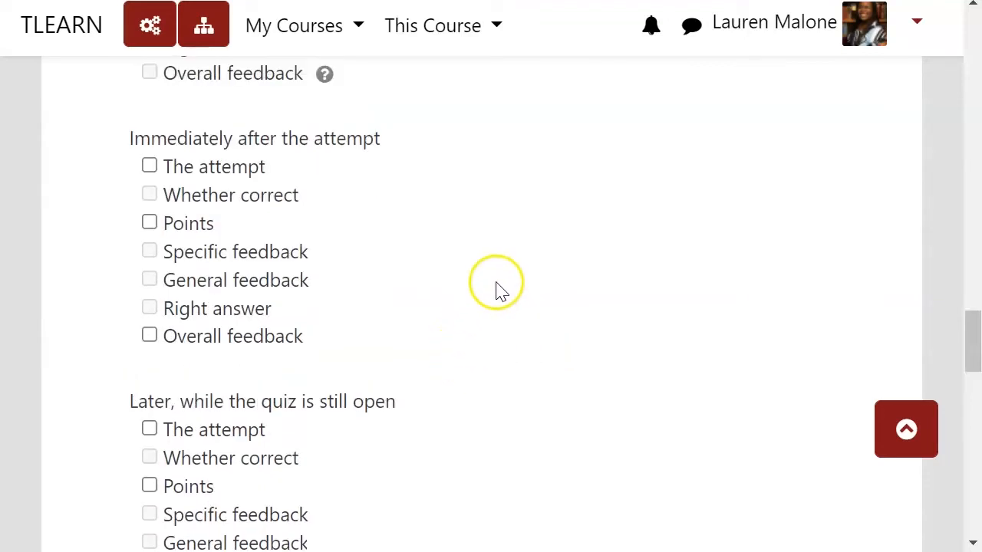
scroll(497, 286, down, 6)
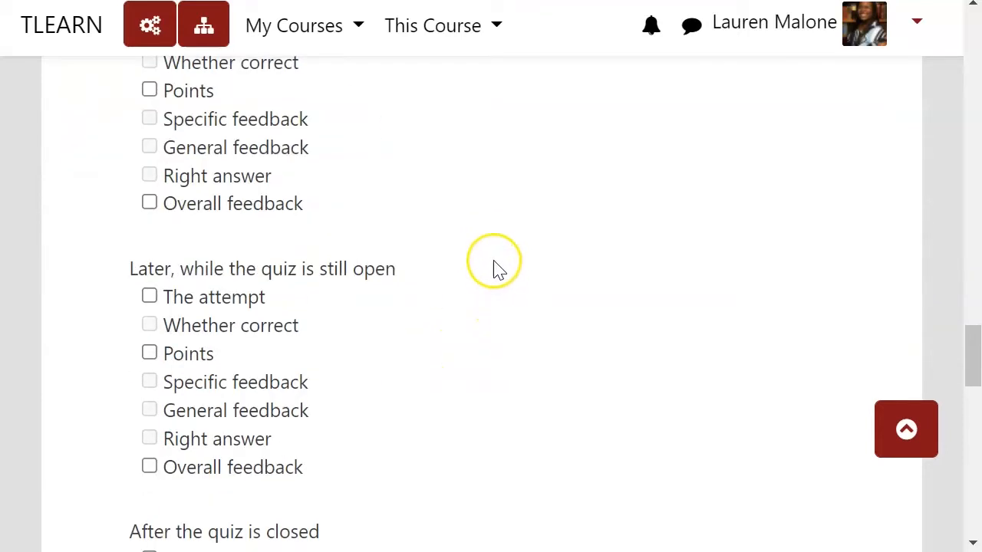
scroll(494, 269, up, 4)
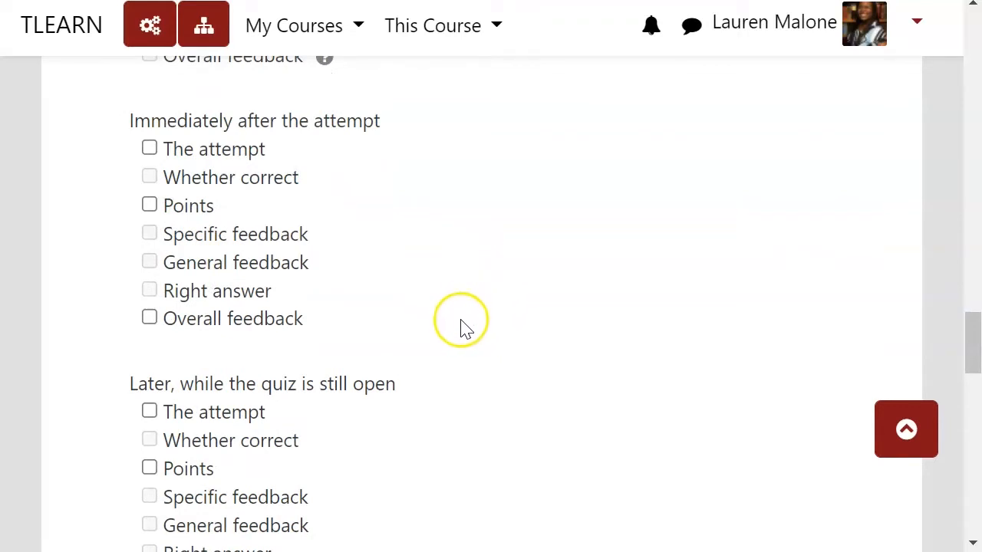
scroll(467, 312, down, 1)
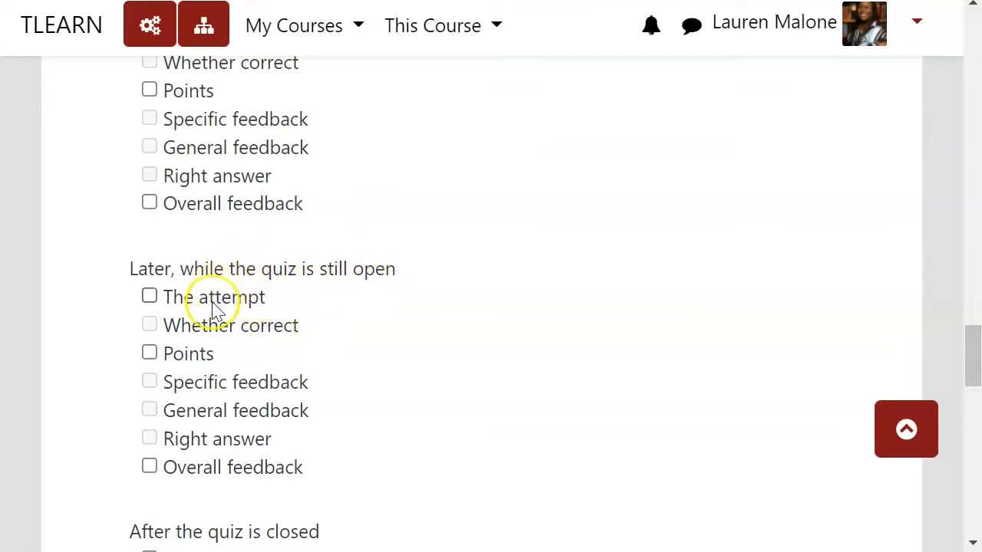
Step: Allow students to review The attempt, Whether correct and Points after the quiz is closed
scroll(230, 422, down, 5)
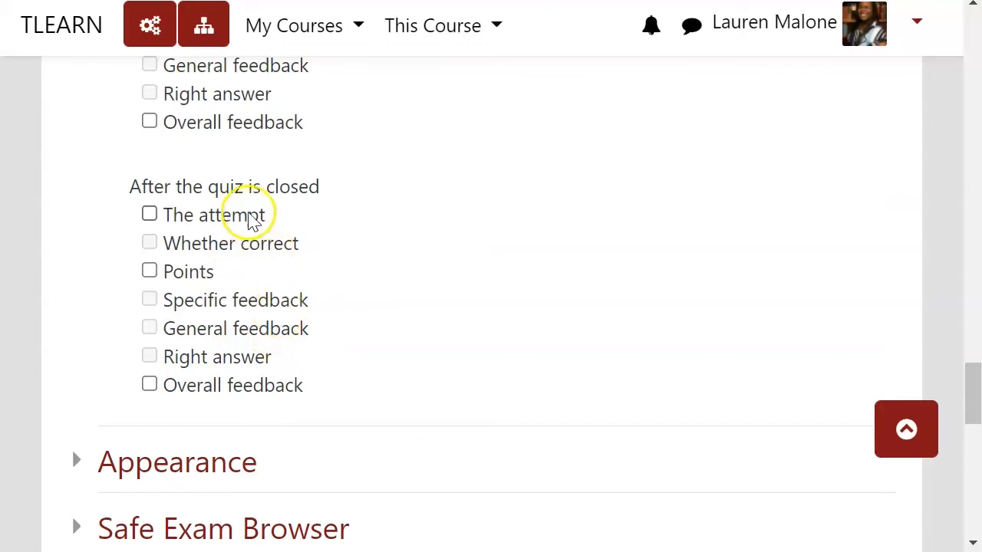
click(251, 217)
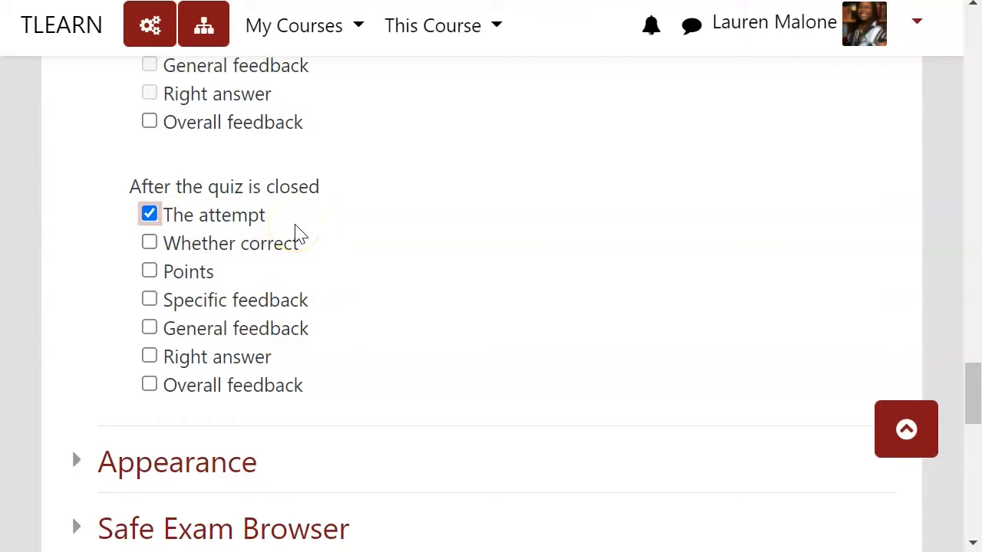
click(150, 243)
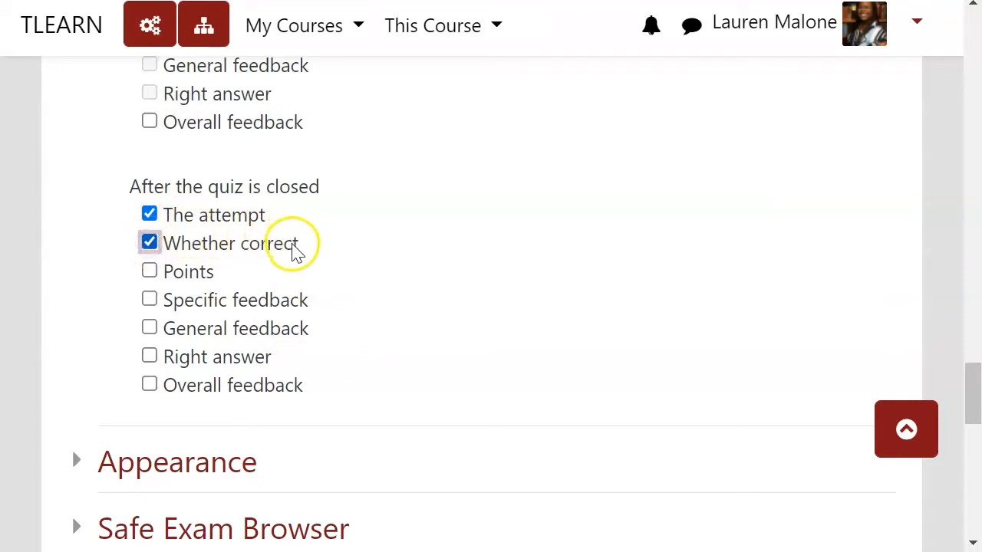
click(187, 278)
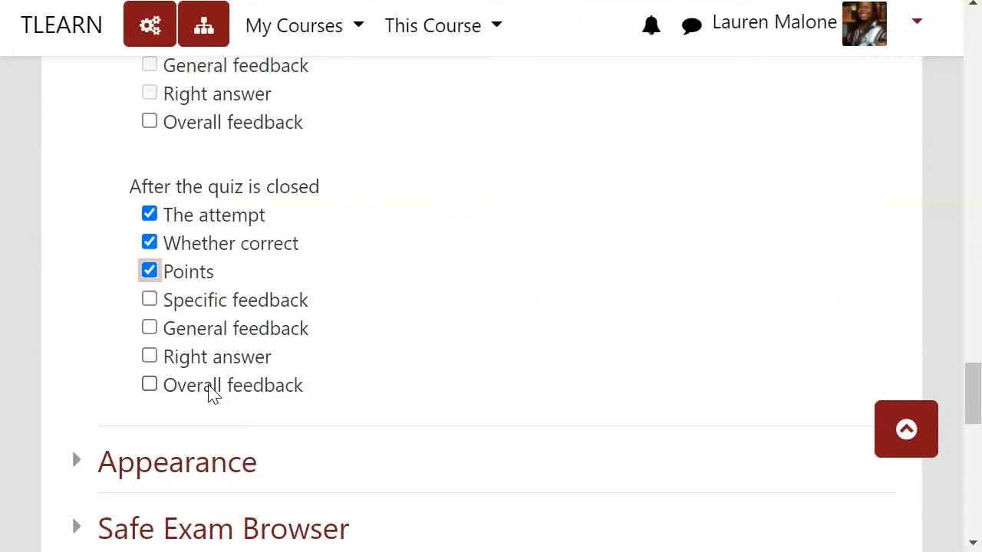
click(220, 308)
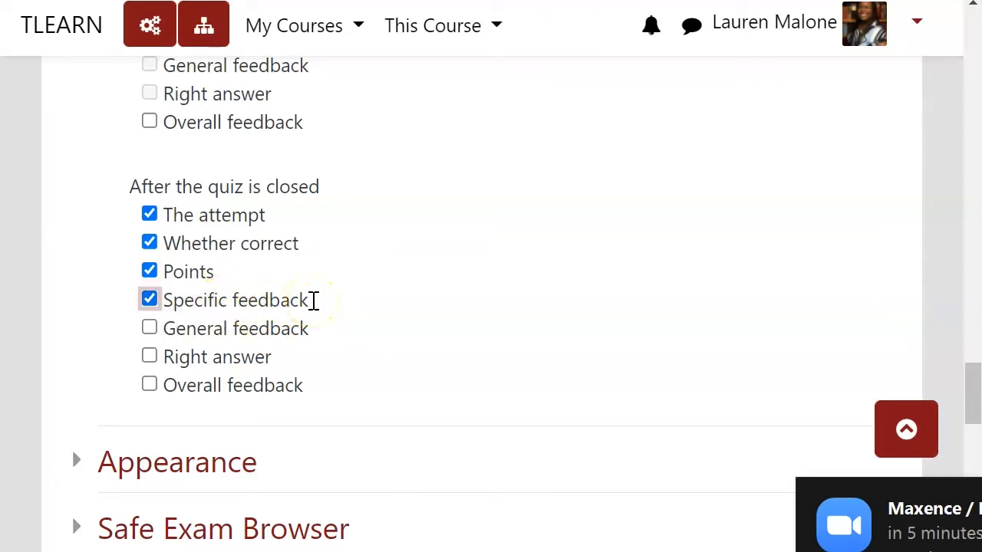
click(209, 294)
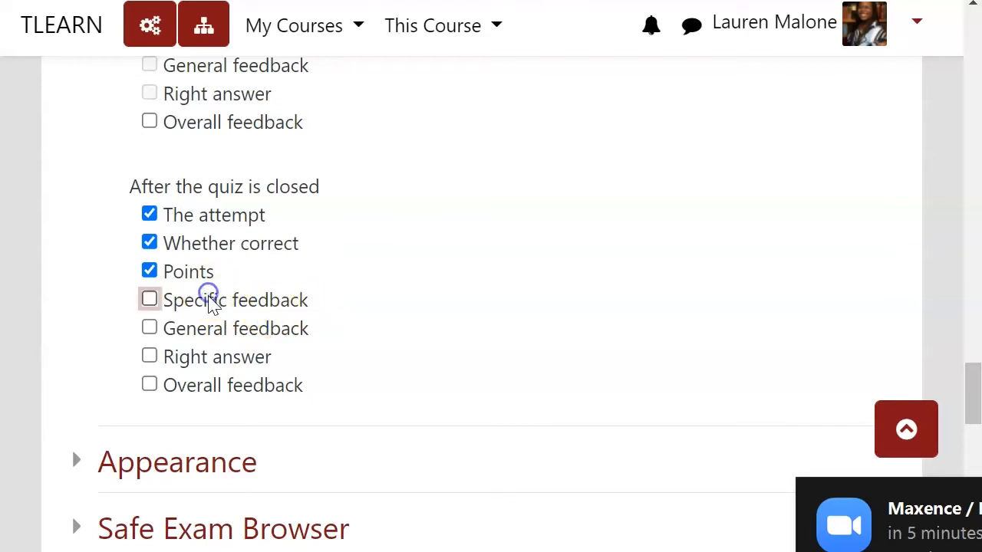
click(227, 395)
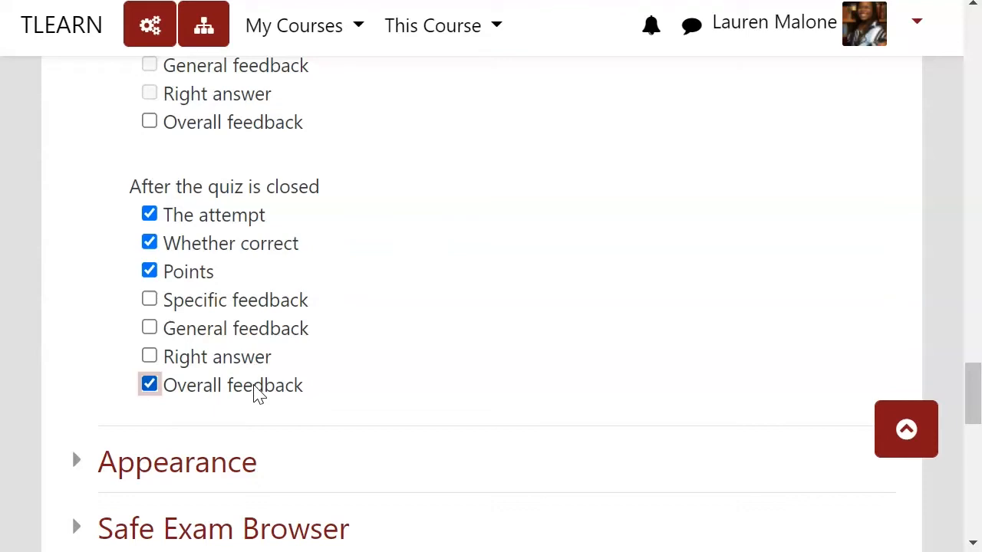
click(259, 392)
Step: Allow General feedback and Right answer to be shown after the quiz is closed
click(228, 331)
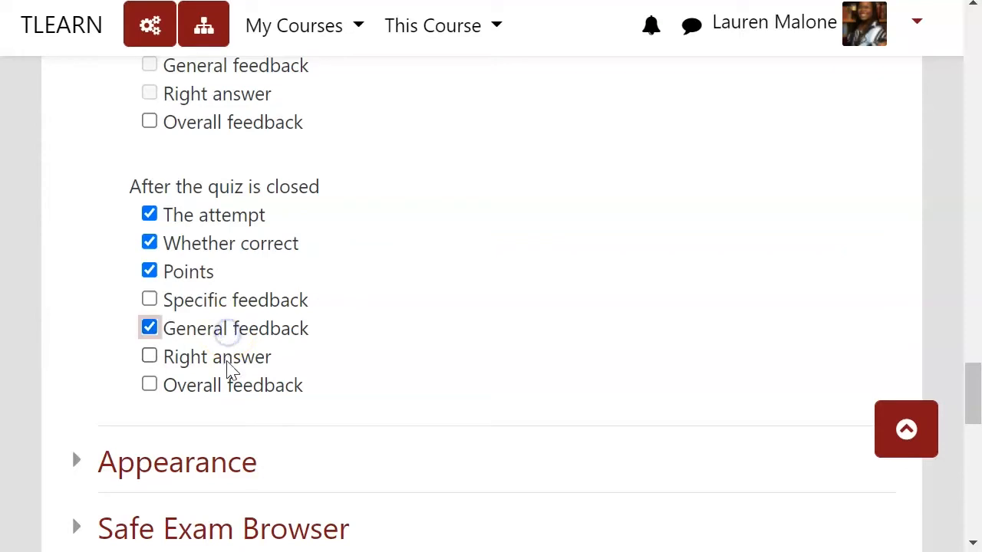
click(228, 358)
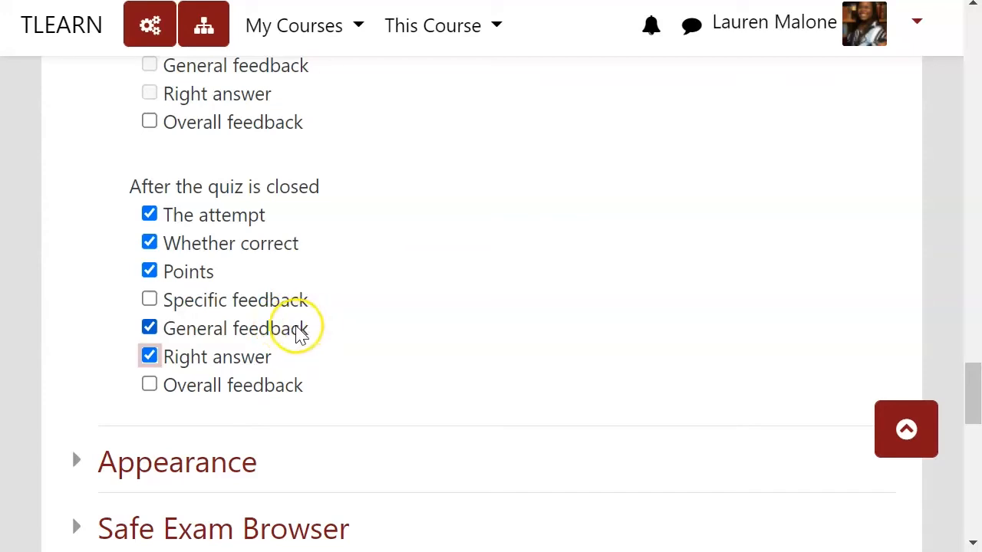
Step: Save and display the Remix Quiz, and reopen its settings for editing
scroll(360, 340, up, 2)
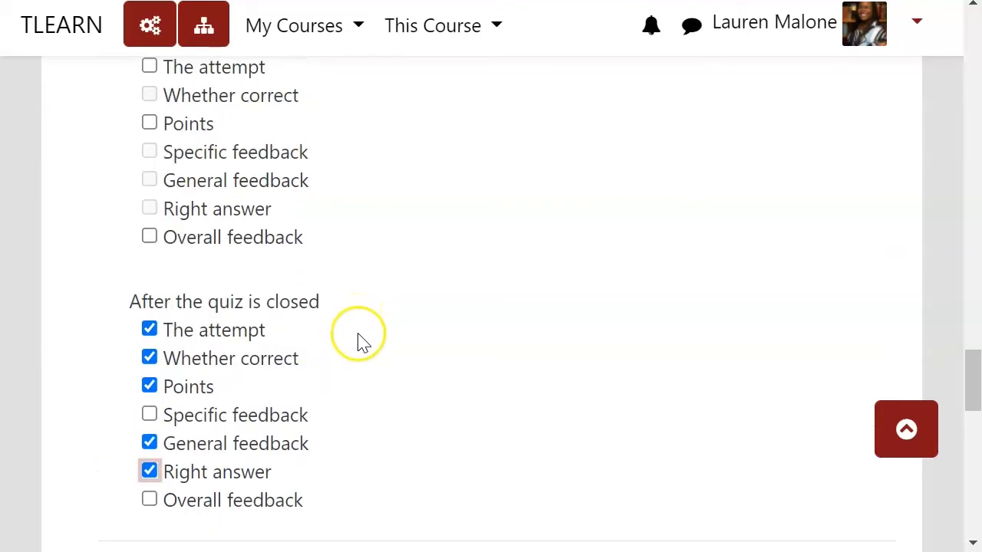
scroll(372, 273, down, 1)
scroll(369, 274, down, 3)
scroll(366, 269, up, 10)
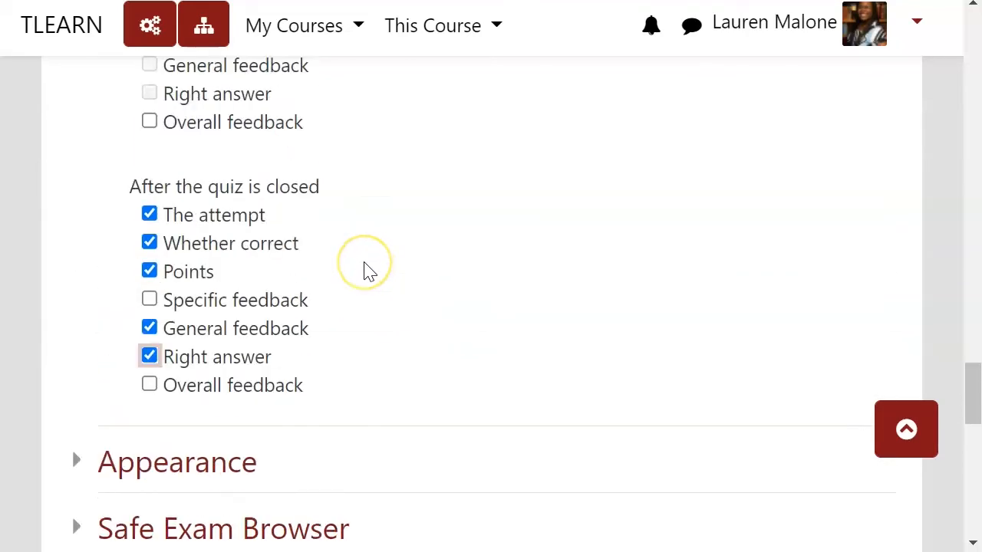
scroll(367, 270, up, 3)
scroll(367, 270, down, 19)
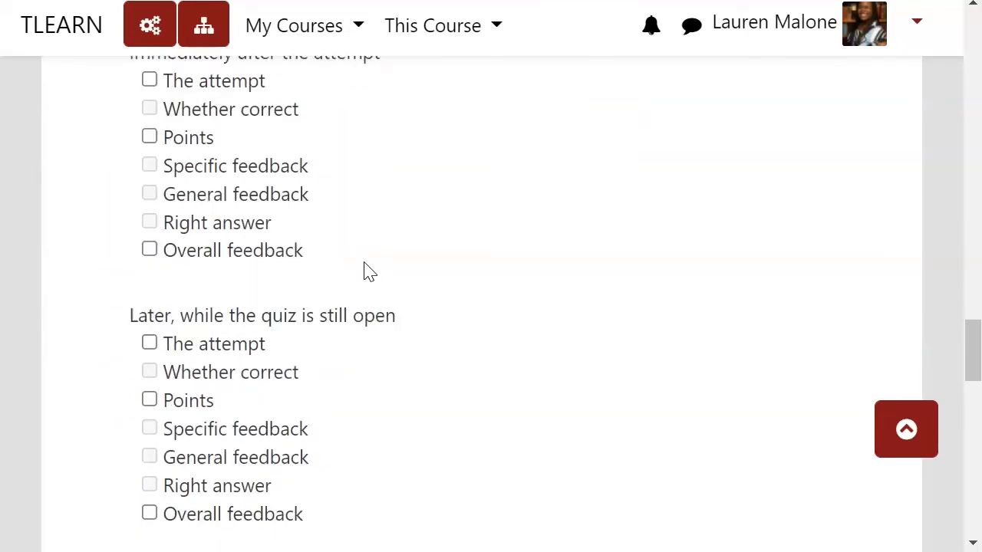
scroll(368, 272, down, 3)
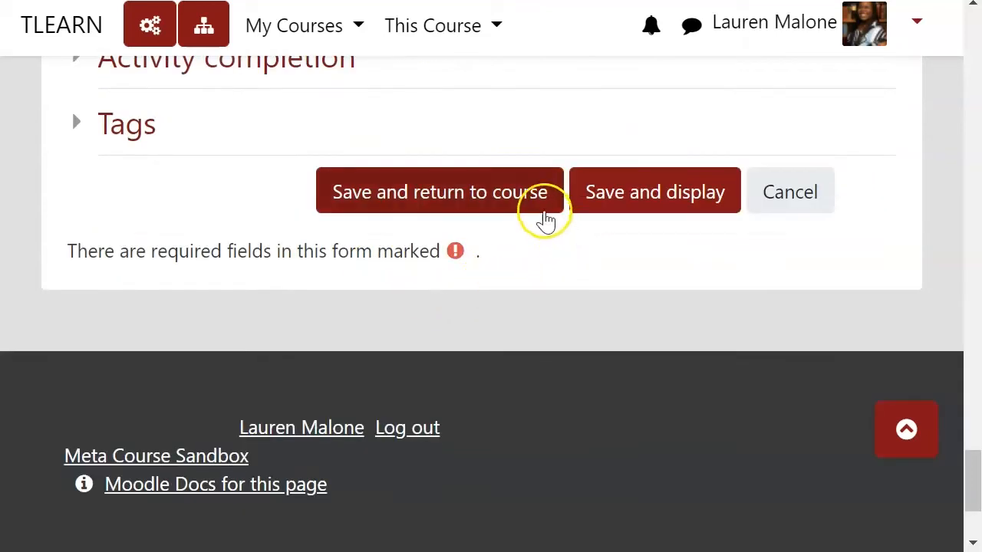
click(623, 188)
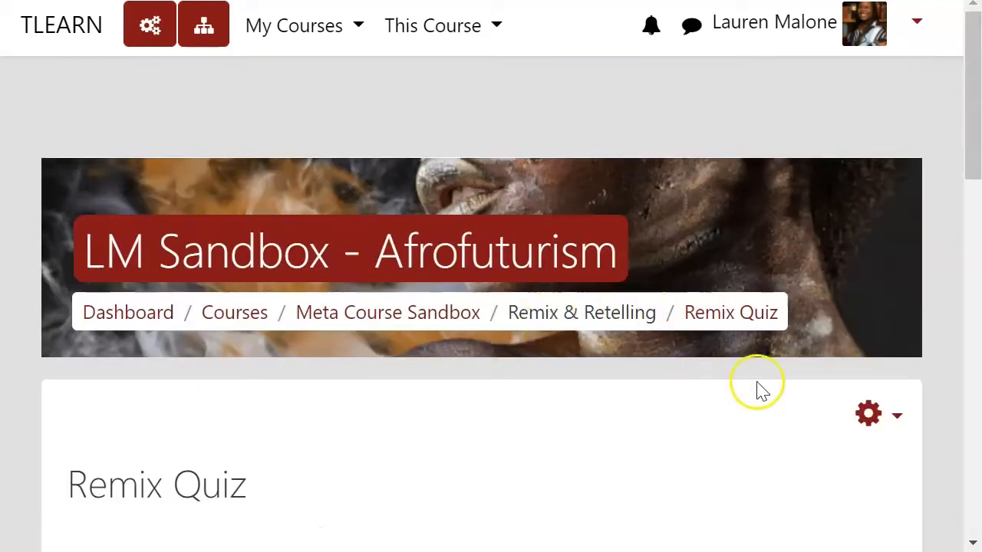
click(896, 416)
click(824, 468)
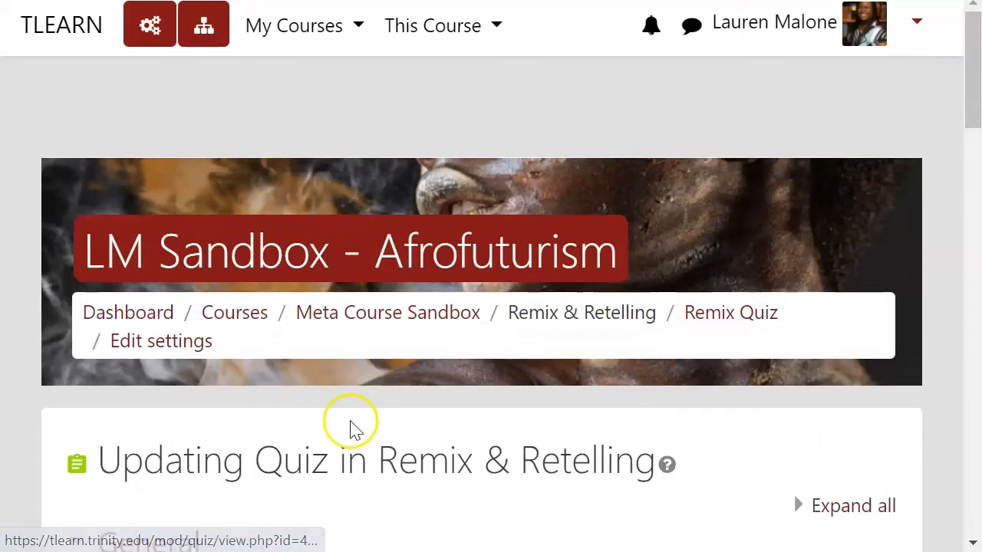
Step: Check the saved Review options from During the attempt through After the quiz is closed
scroll(350, 425, down, 9)
scroll(346, 433, down, 5)
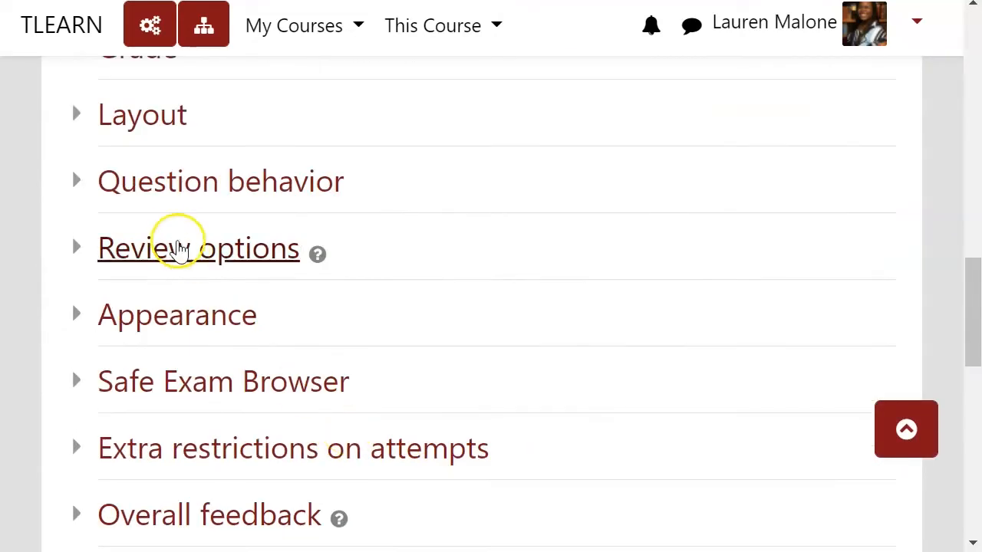
click(175, 241)
scroll(342, 292, down, 3)
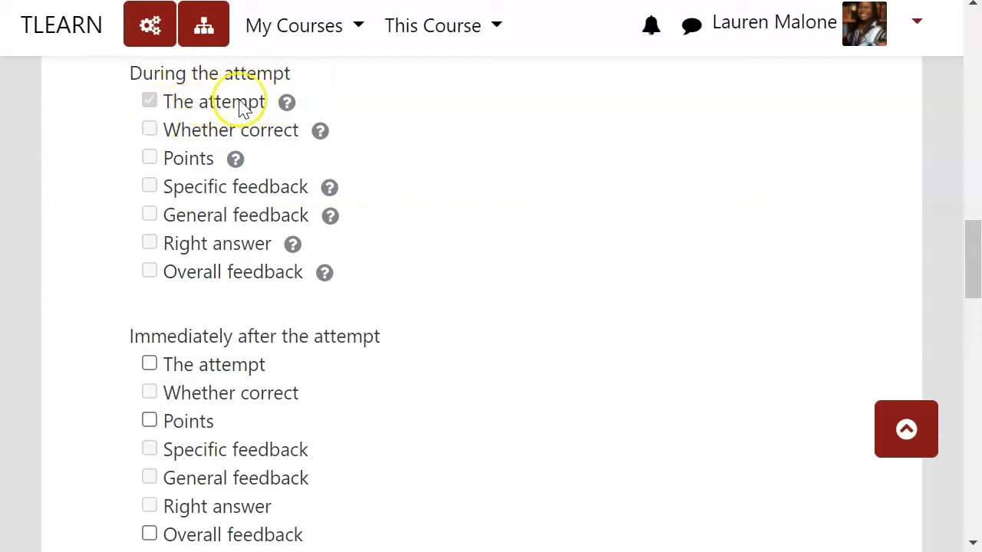
scroll(472, 147, down, 1)
scroll(470, 154, down, 8)
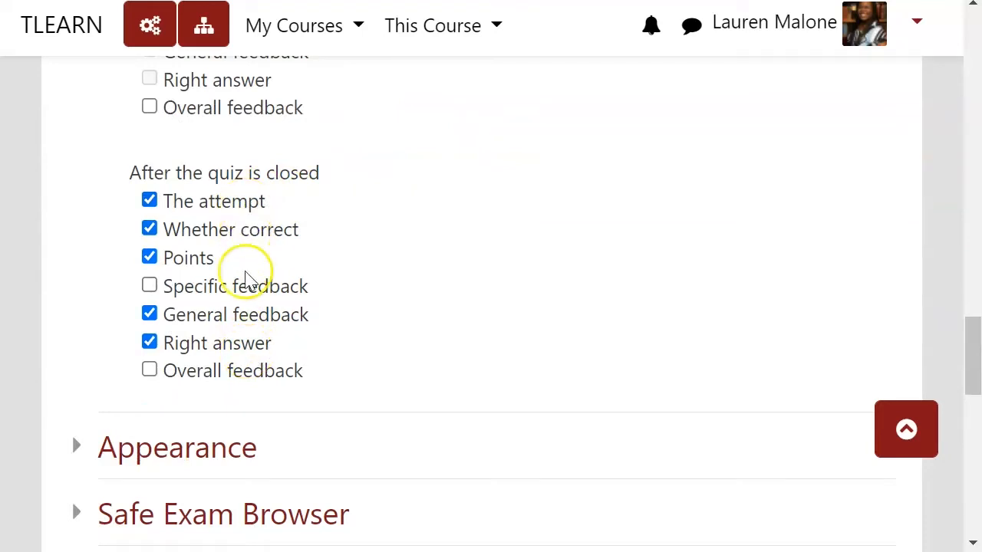
scroll(245, 345, down, 3)
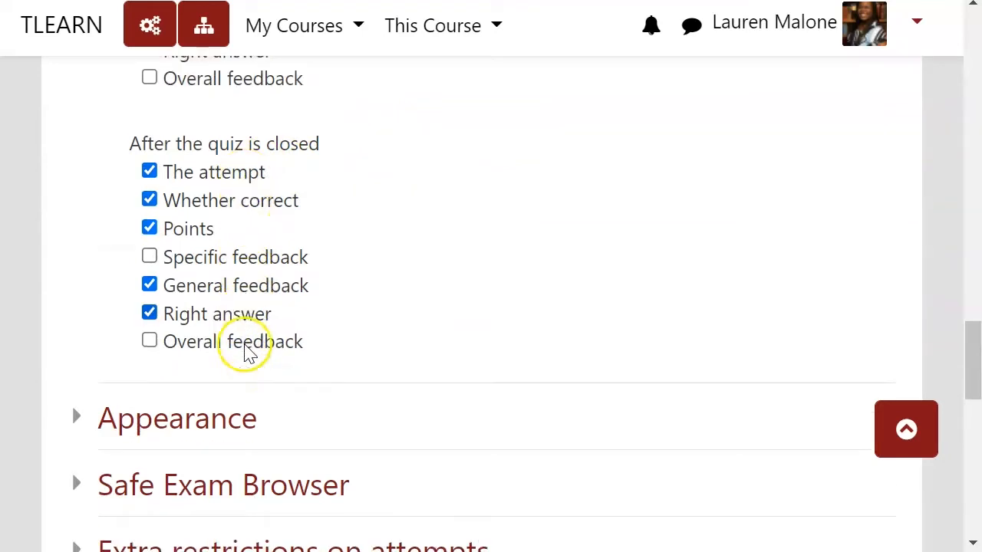
Step: Examine the Appearance settings for the user's picture and decimal places in grades, and collapse the section
click(230, 230)
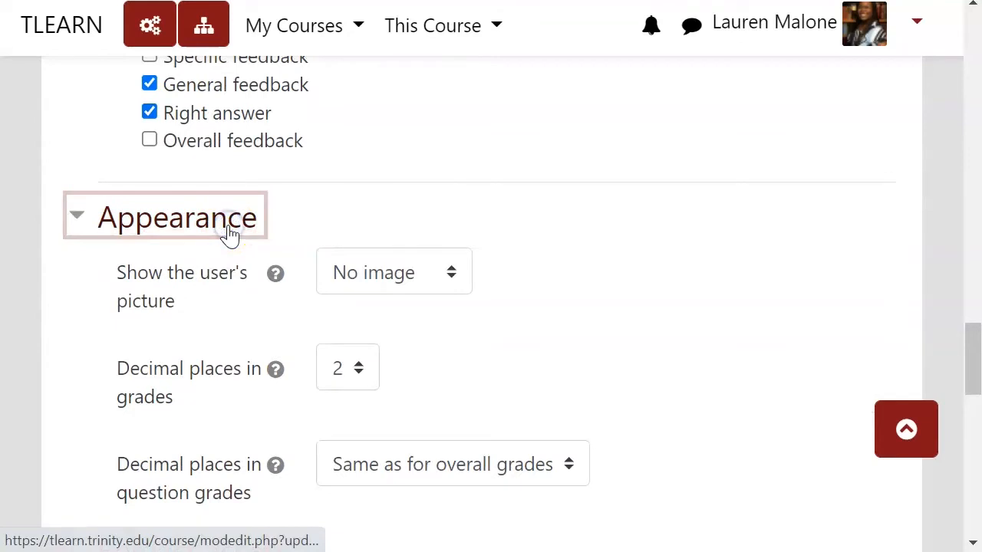
scroll(231, 243, down, 2)
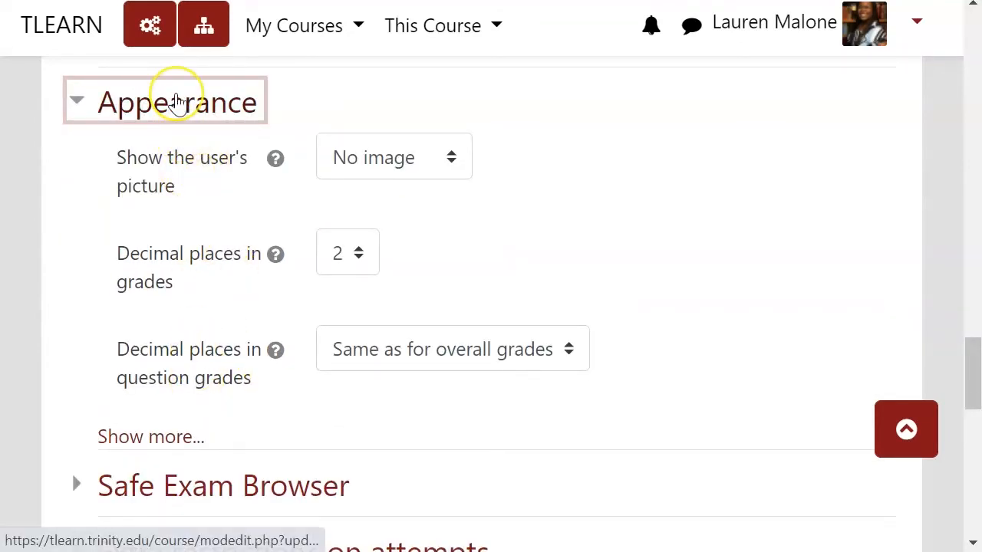
click(176, 102)
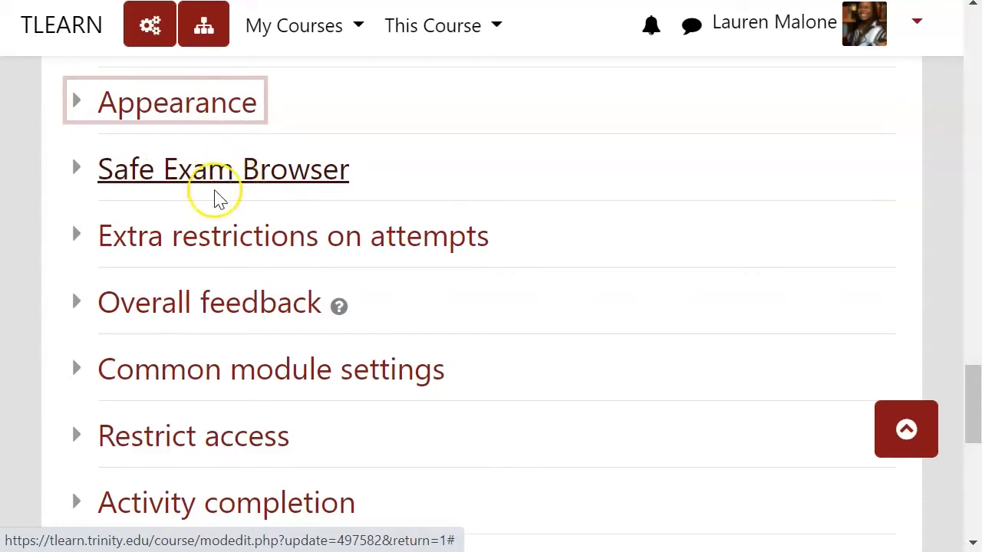
Step: Examine the Extra restrictions on attempts settings for password, network address and enforced delays between attempts
click(85, 232)
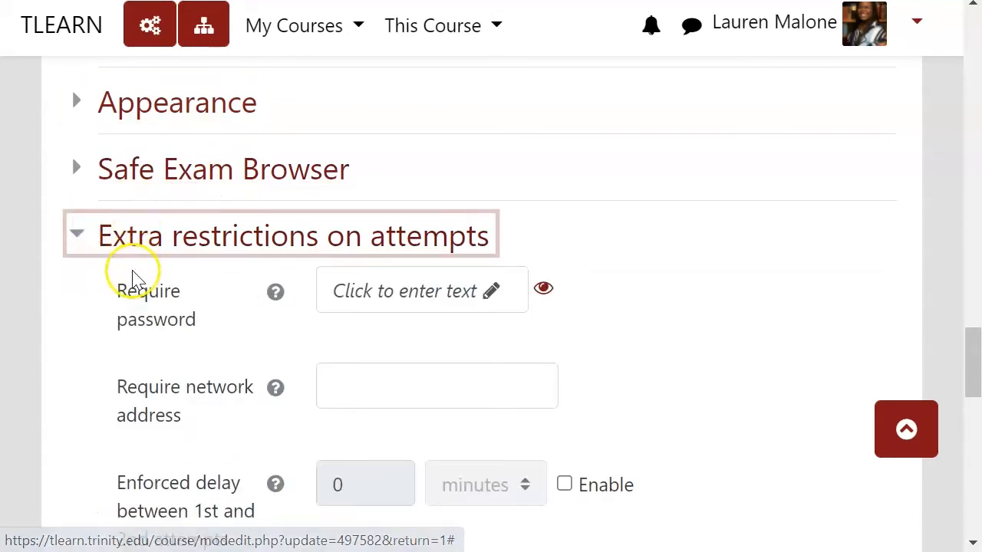
scroll(126, 278, down, 2)
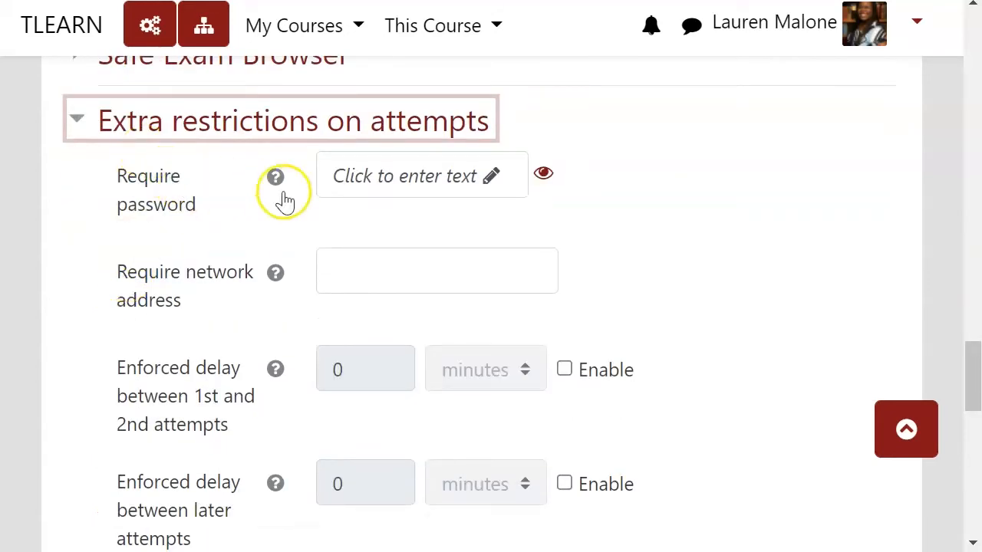
scroll(92, 244, down, 5)
scroll(94, 249, up, 3)
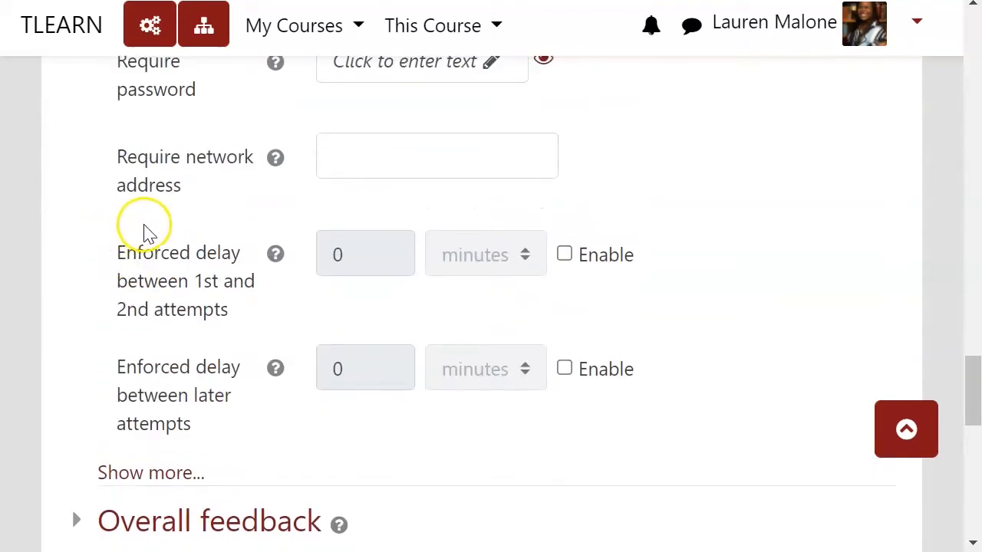
drag(119, 259, 234, 311)
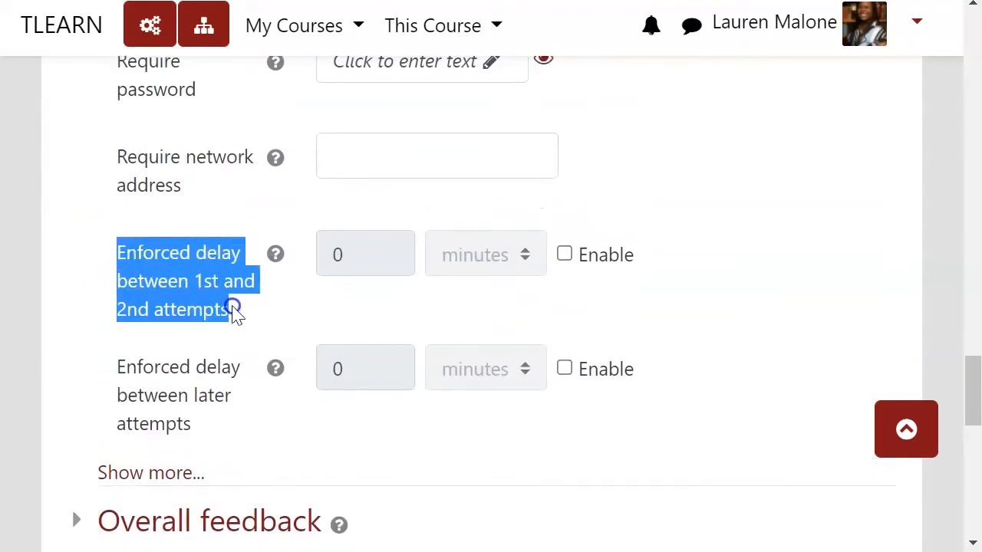
click(250, 296)
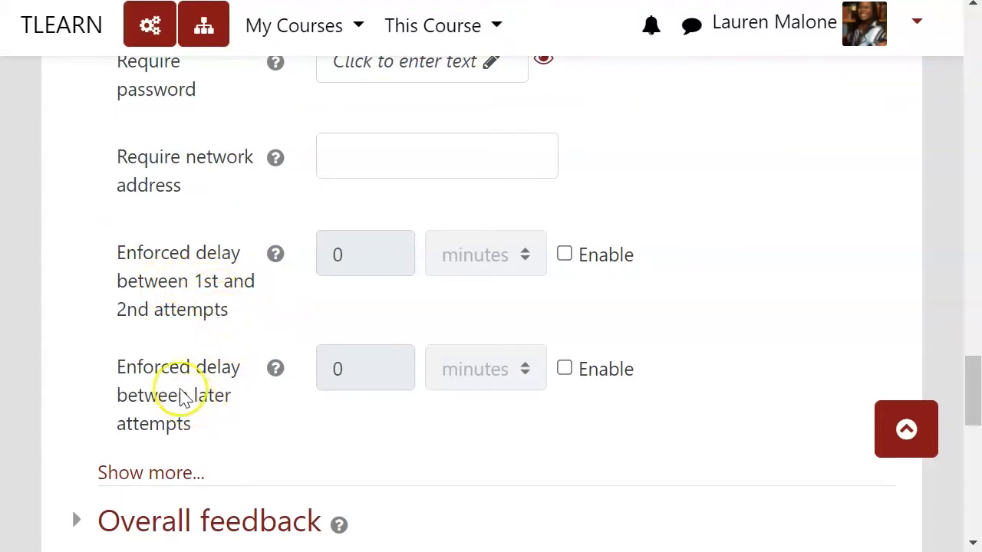
scroll(180, 383, down, 3)
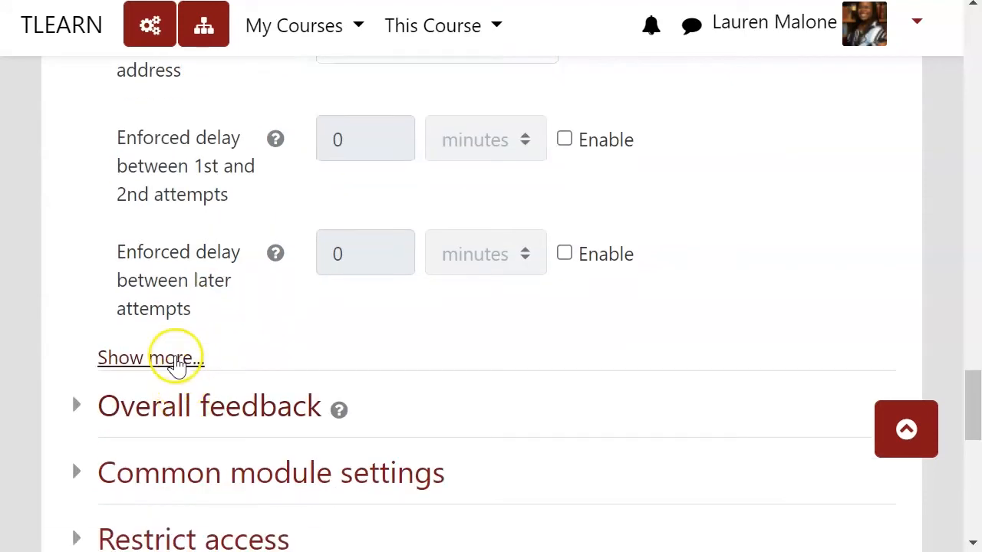
Step: Reveal the additional attempt restrictions, review the available Browser security options, and hide the additional settings again
click(176, 359)
scroll(196, 354, down, 3)
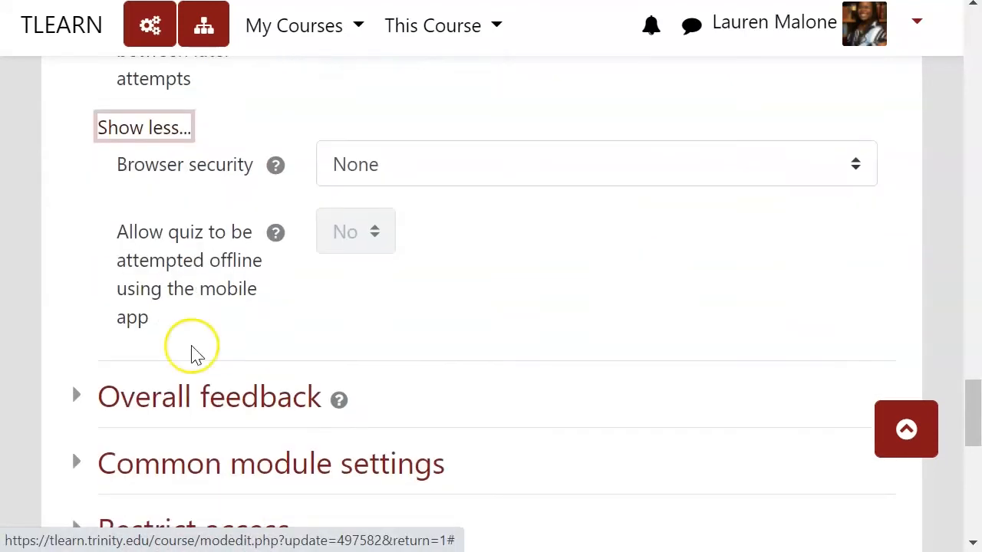
click(371, 168)
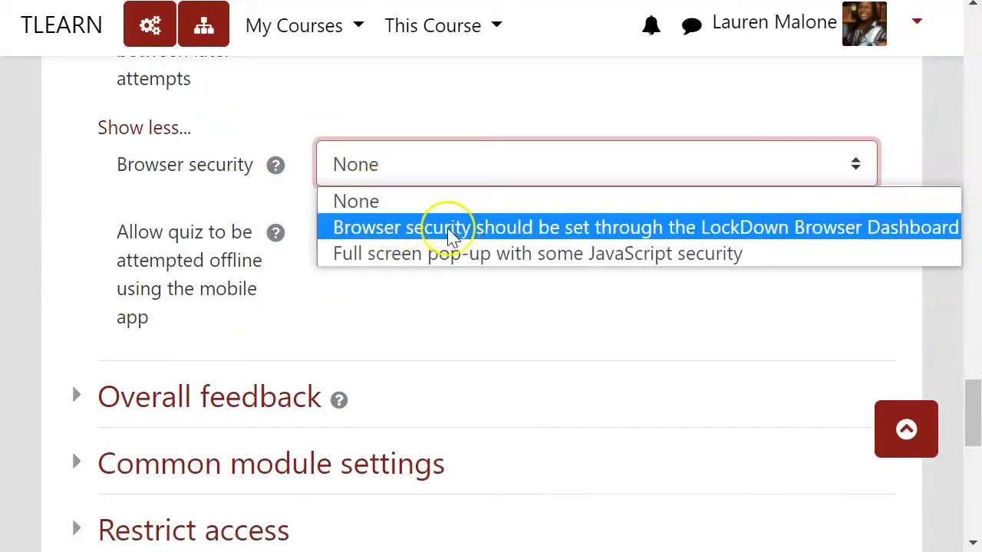
click(414, 161)
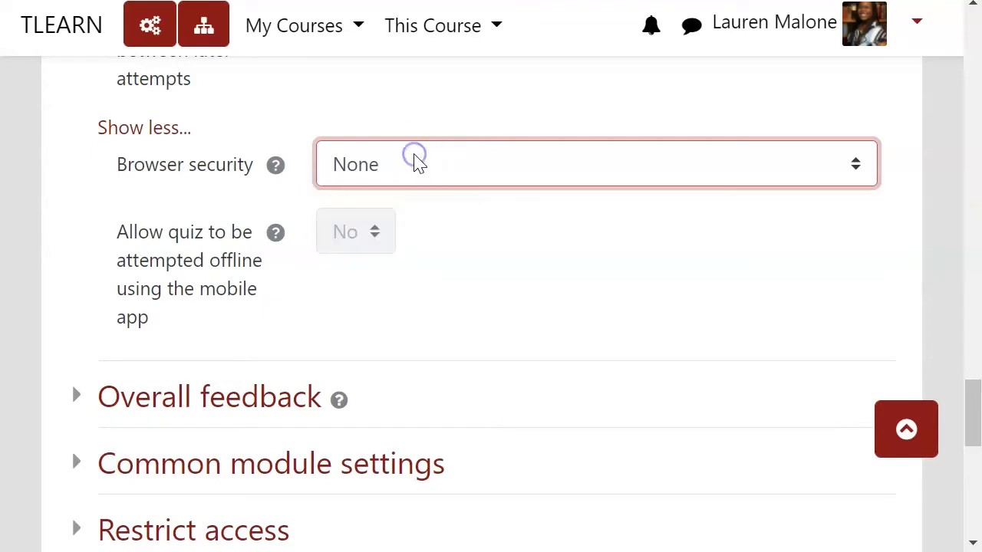
click(373, 162)
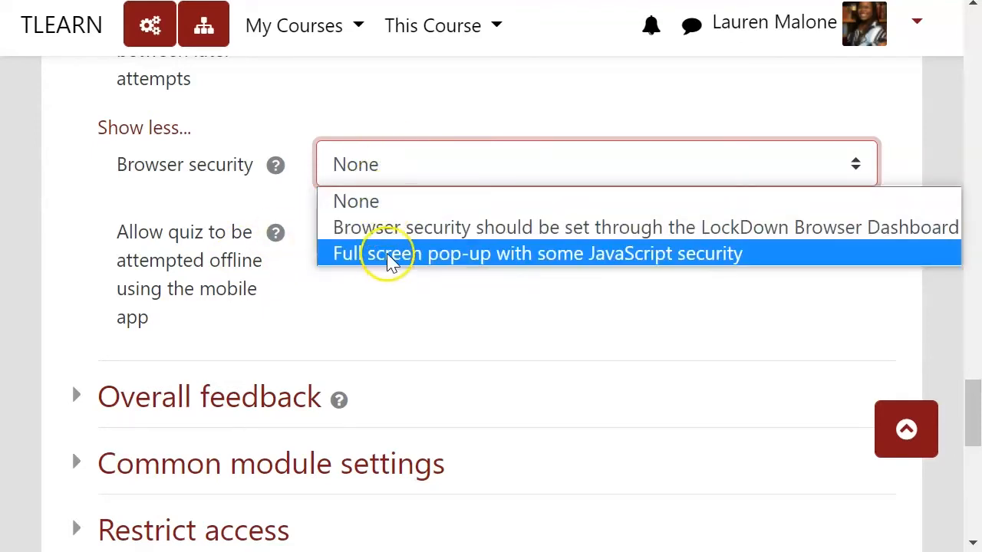
click(408, 168)
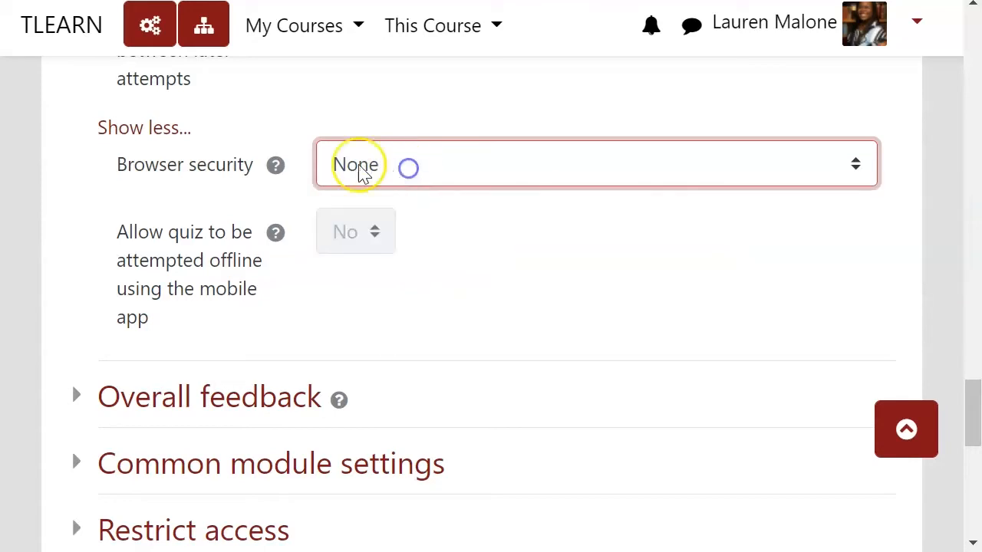
scroll(304, 177, up, 3)
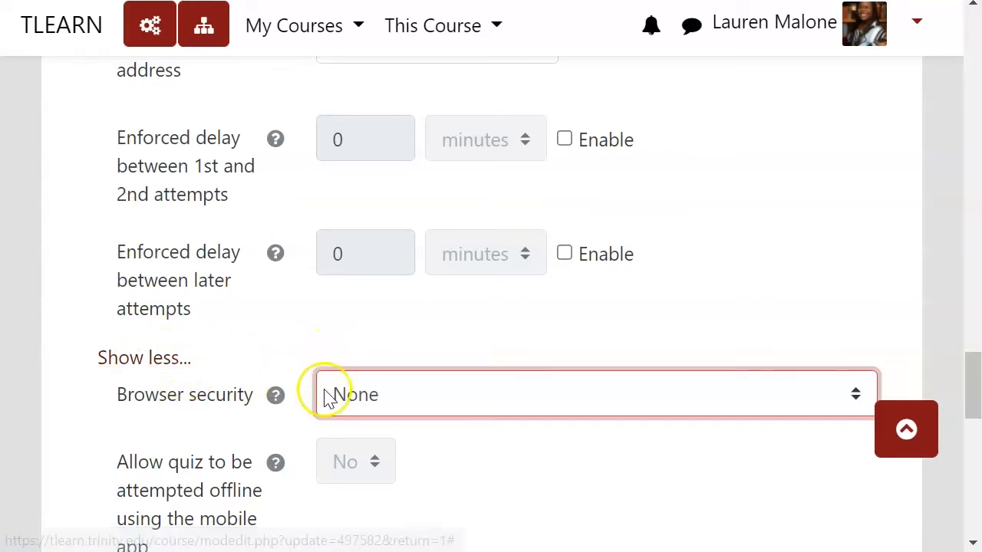
click(169, 370)
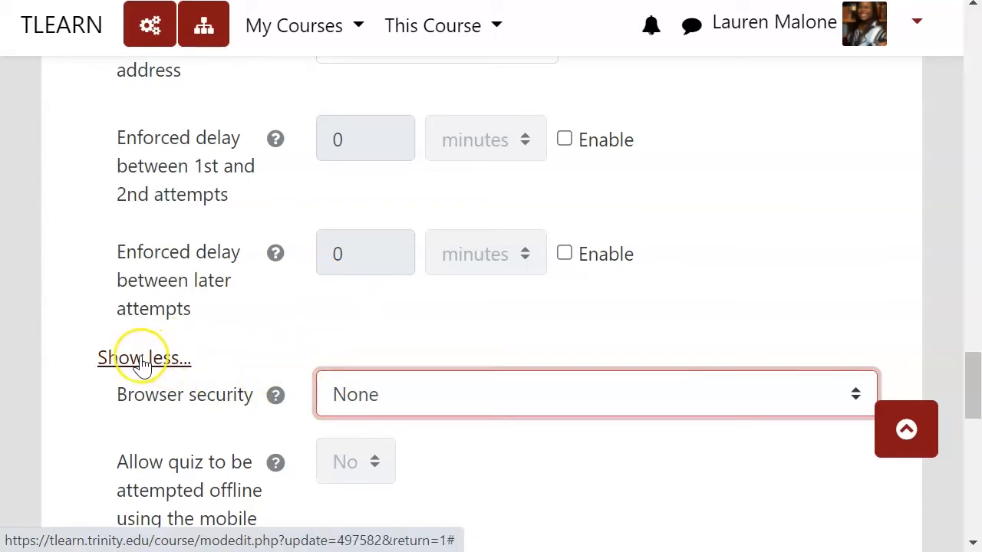
click(142, 362)
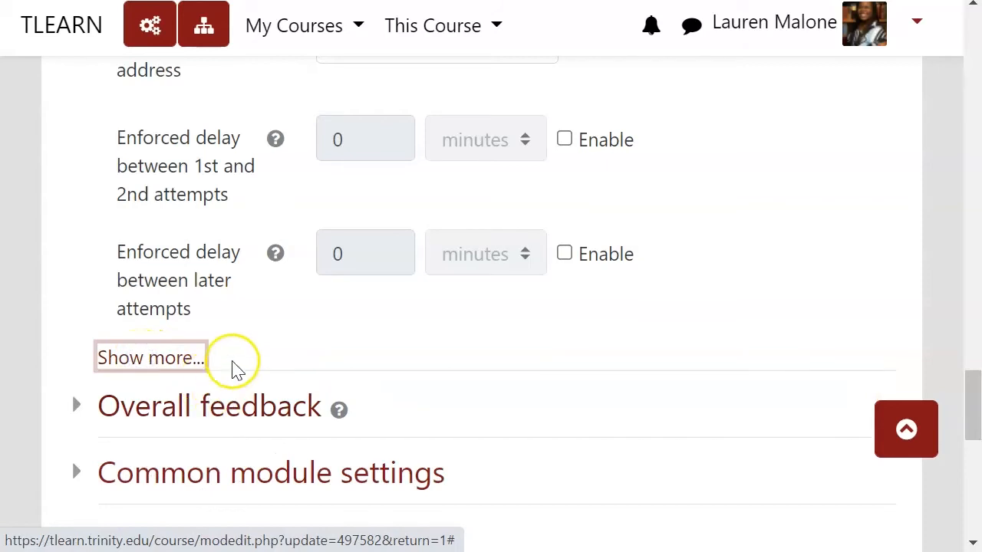
Step: Expand Overall feedback and examine its grade boundaries and feedback field
scroll(240, 253, down, 3)
click(231, 176)
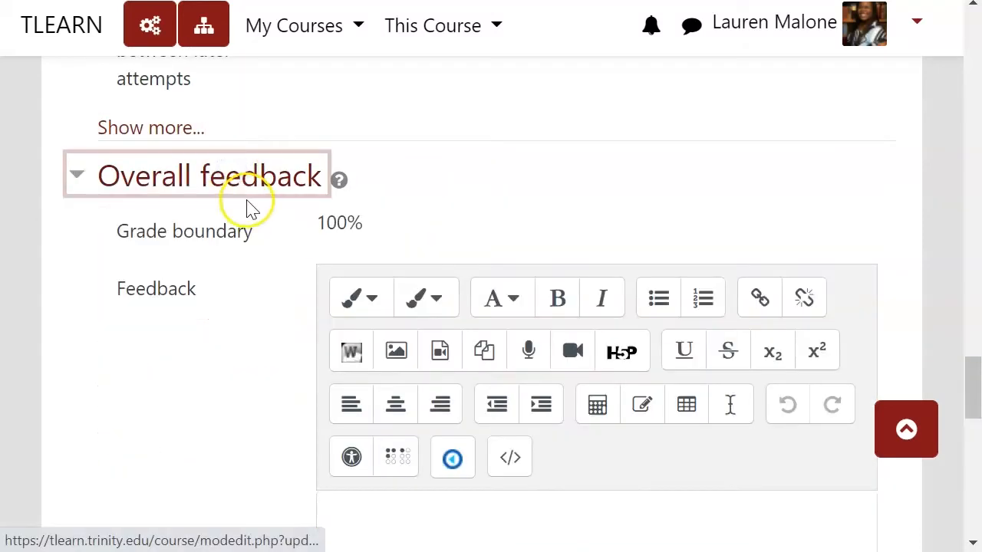
scroll(291, 245, down, 6)
scroll(345, 222, up, 3)
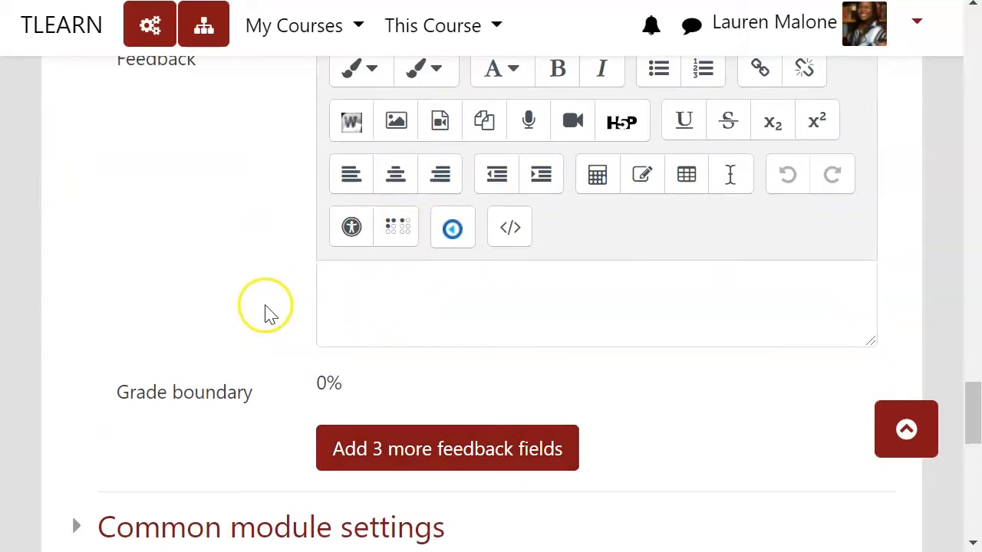
scroll(120, 266, down, 5)
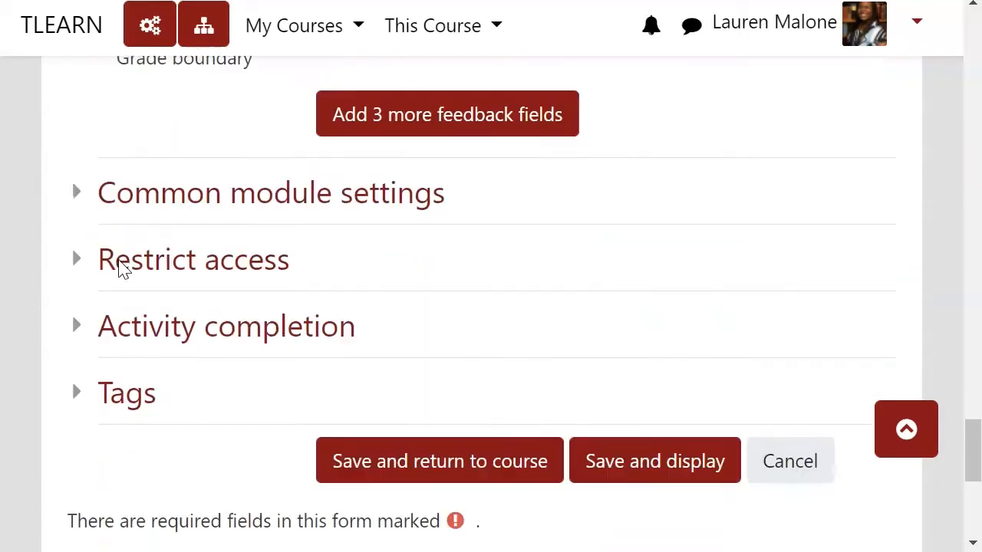
Step: Check the Common module settings, collapse them, and save and display the Remix Quiz
click(272, 197)
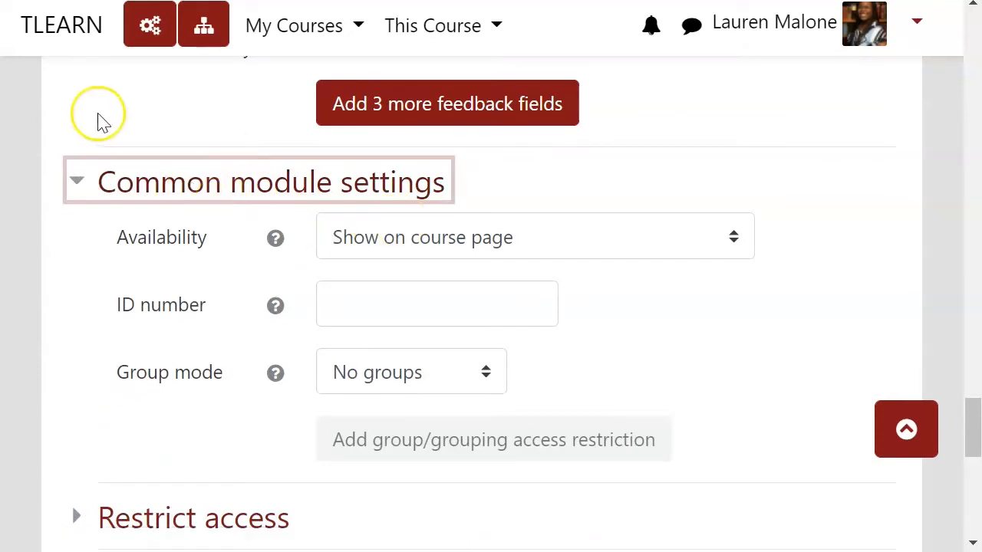
click(176, 190)
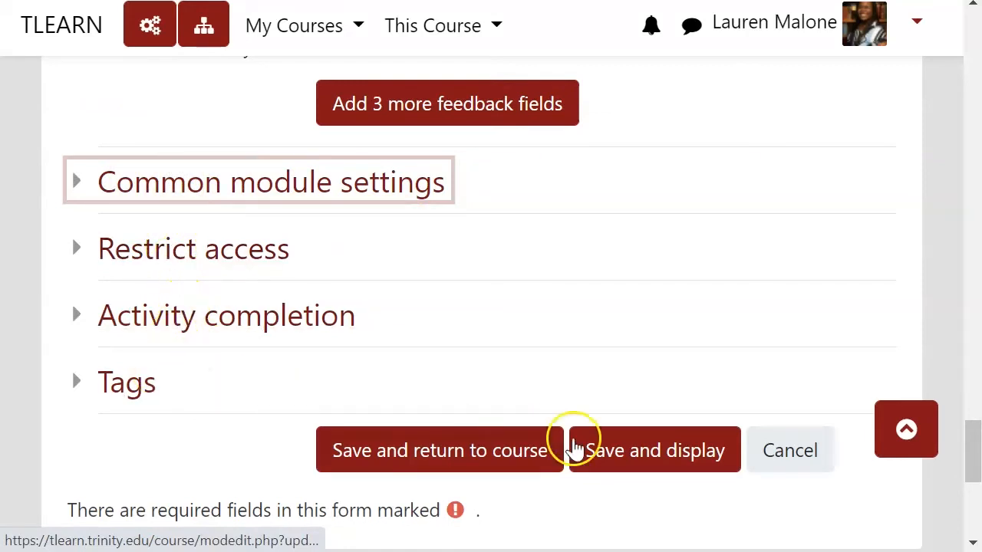
click(633, 445)
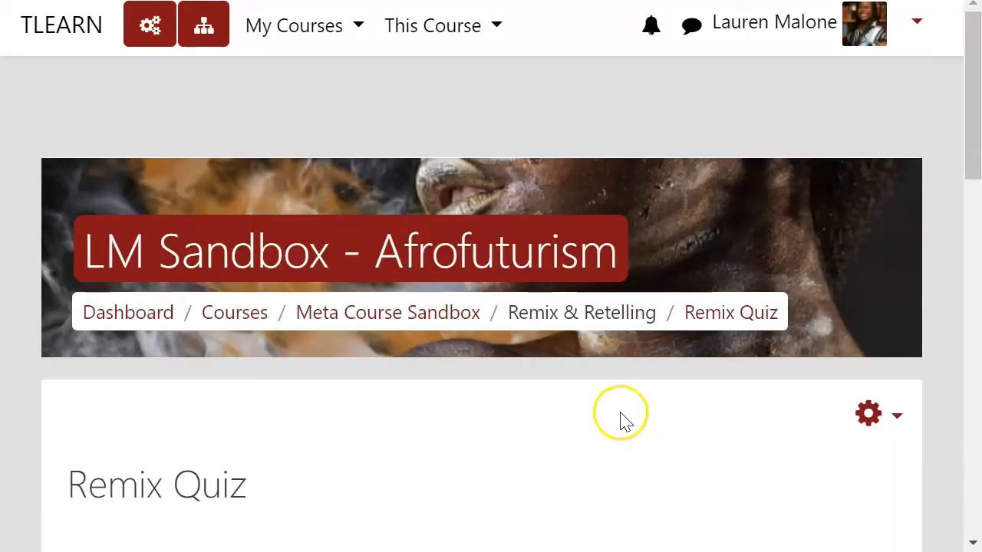
Step: Review the Remix Quiz summary for attempts allowed, opening and closing times, time limit, grading method and question status
scroll(590, 426, down, 6)
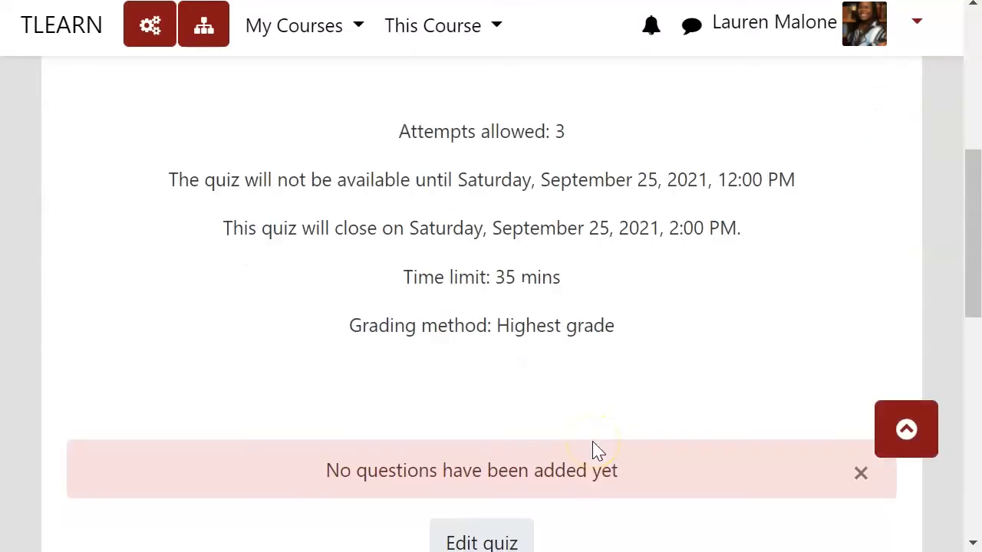
scroll(595, 450, up, 3)
double_click(406, 361)
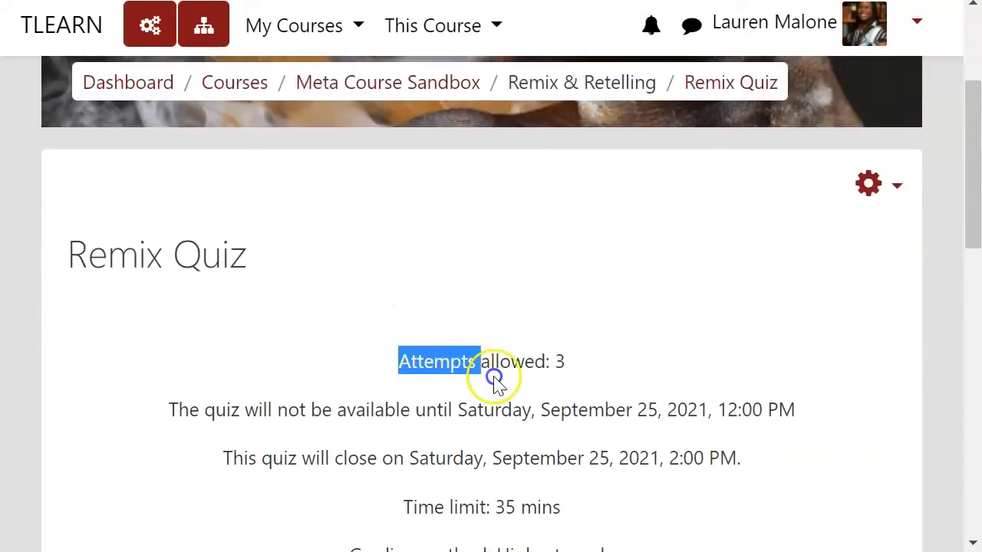
drag(495, 381, 603, 347)
click(623, 341)
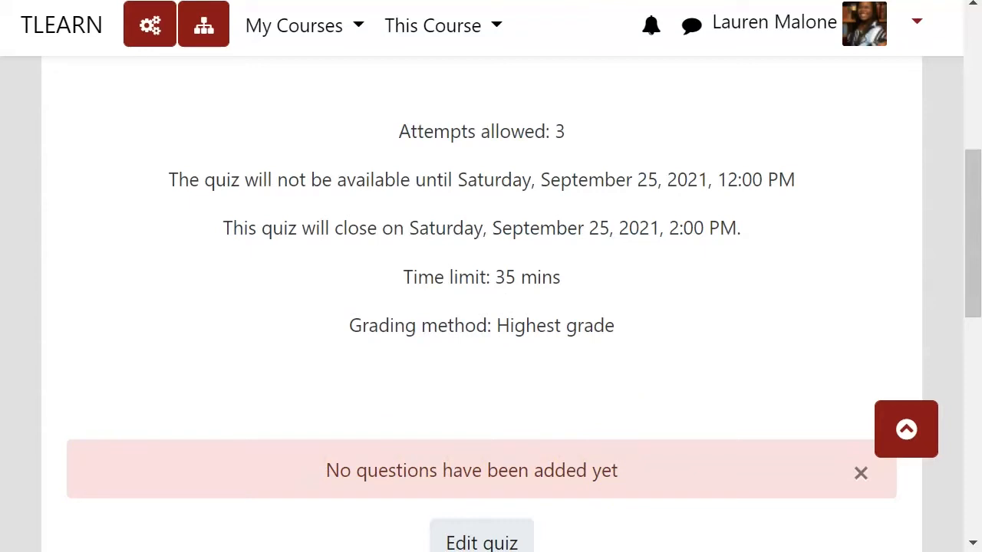
scroll(469, 443, down, 2)
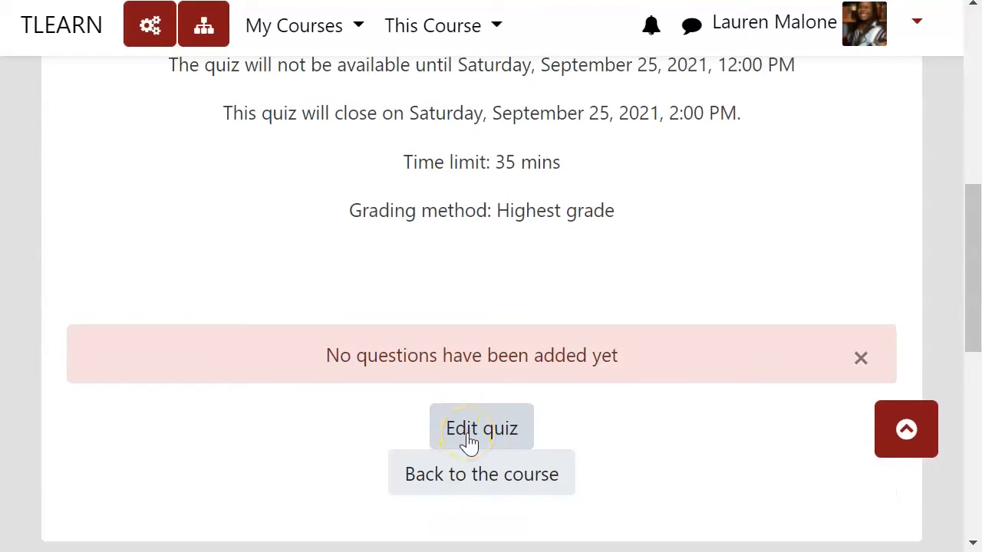
scroll(590, 352, up, 5)
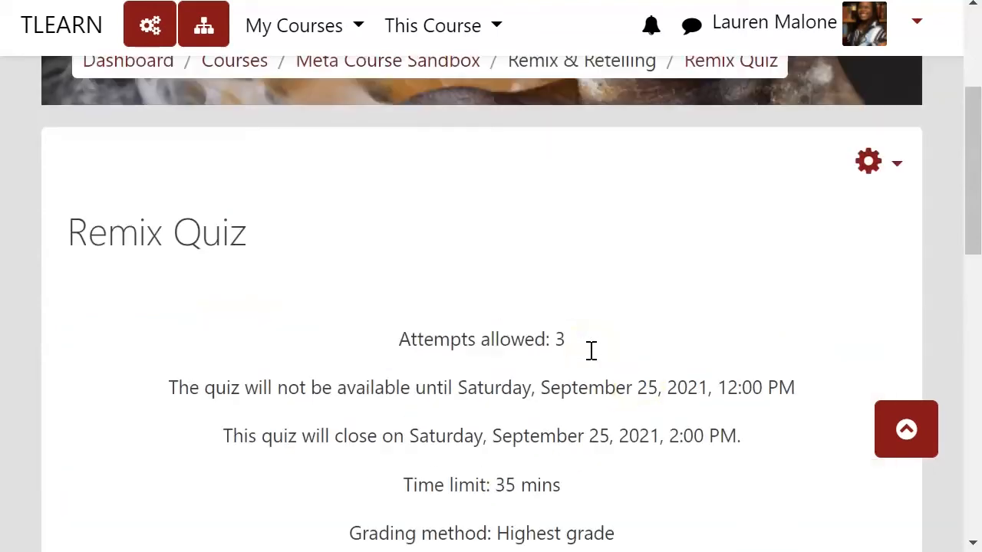
scroll(600, 361, down, 5)
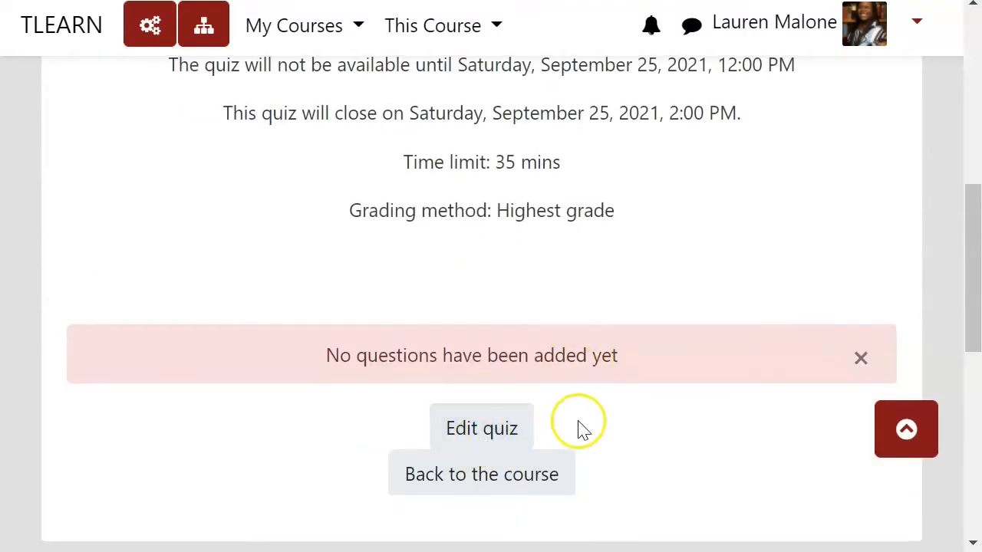
scroll(581, 430, up, 3)
scroll(620, 399, up, 2)
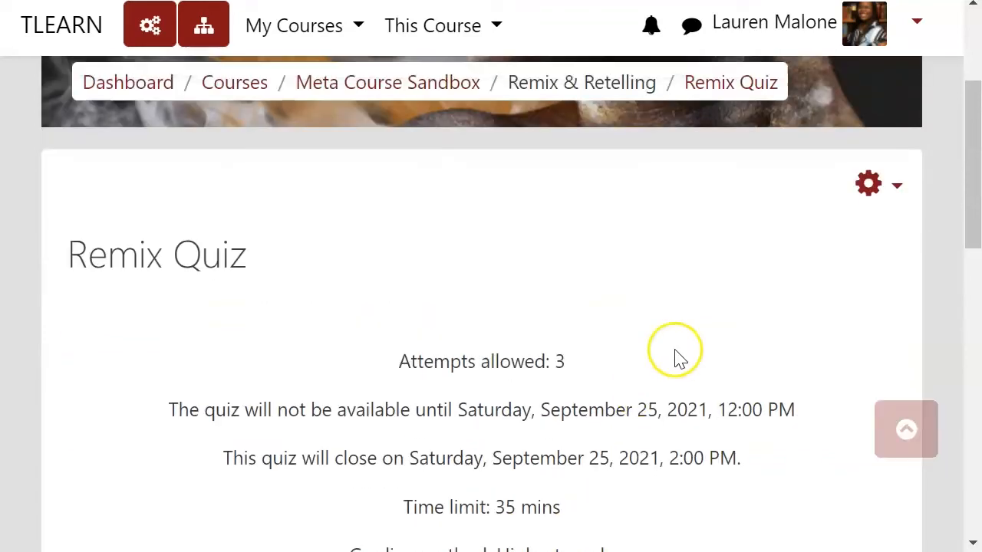
Step: Open the Remix Quiz's question editing page
click(875, 188)
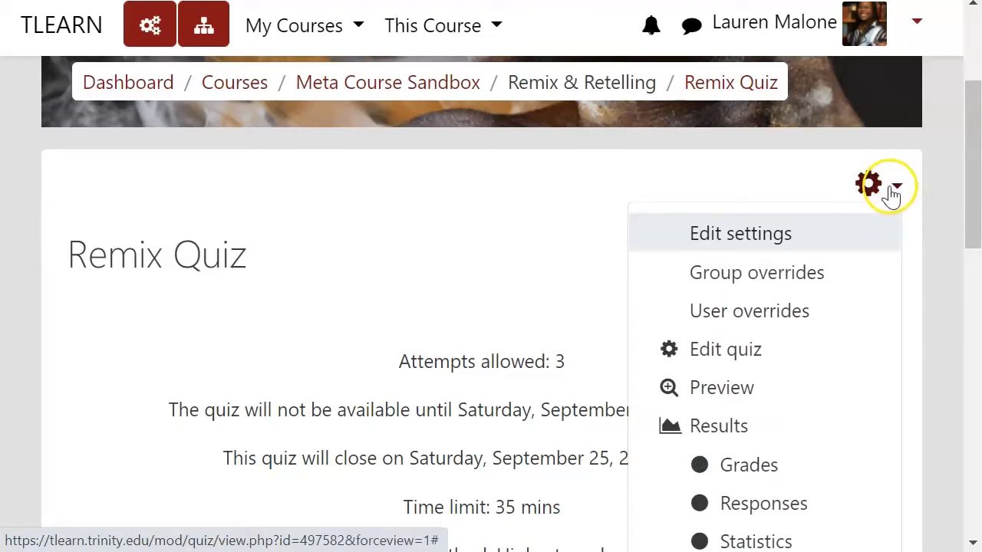
click(737, 357)
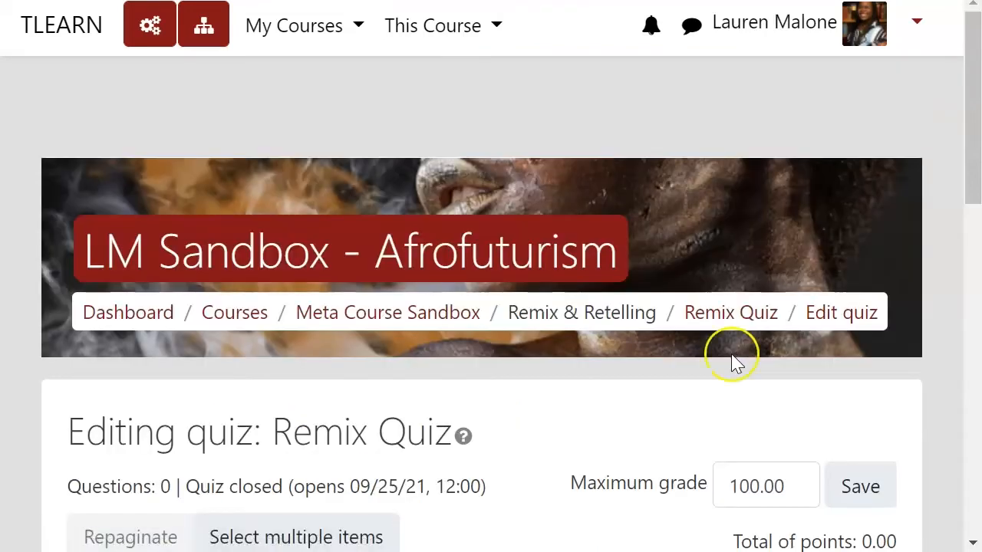
scroll(461, 389, down, 4)
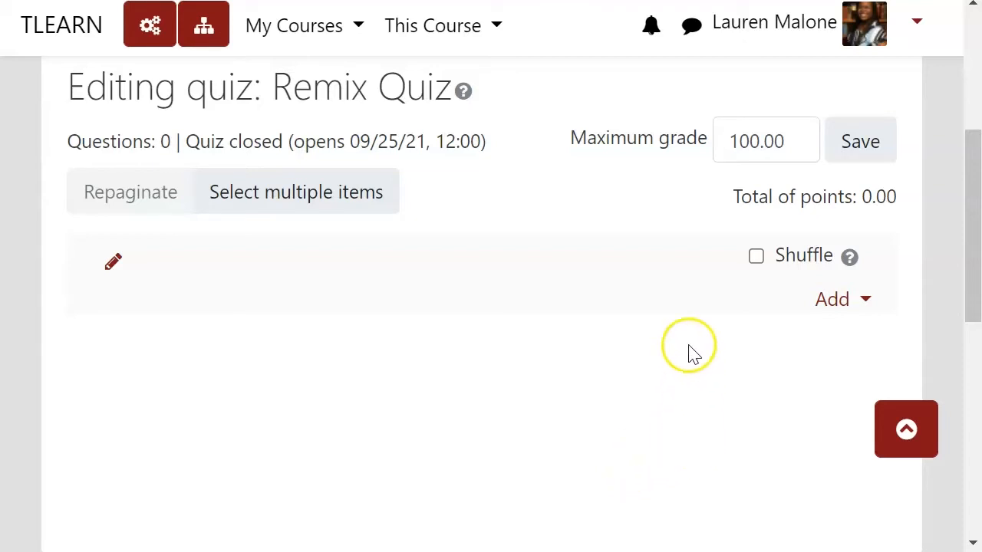
Step: Set the Remix Quiz's maximum grade to 25.00 and save it
click(738, 138)
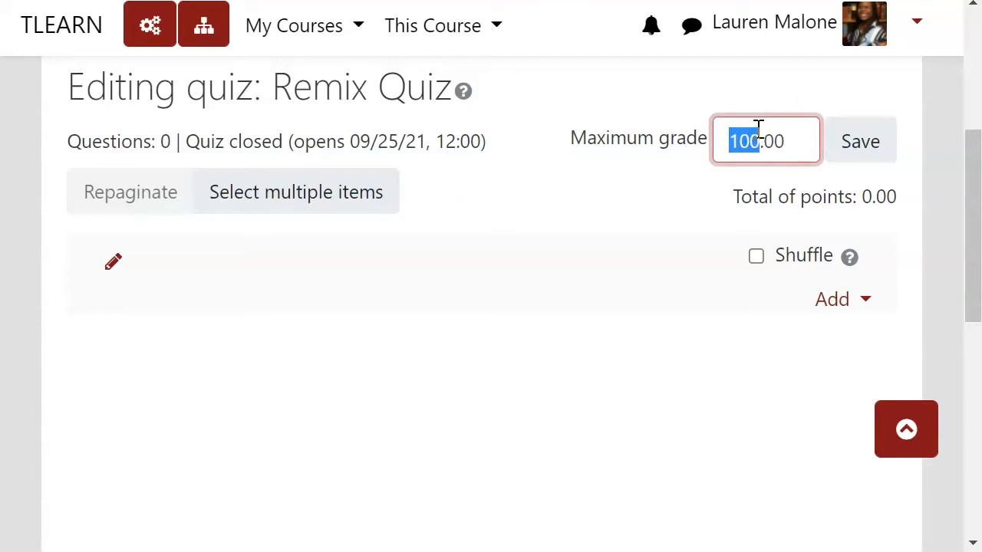
text(25)
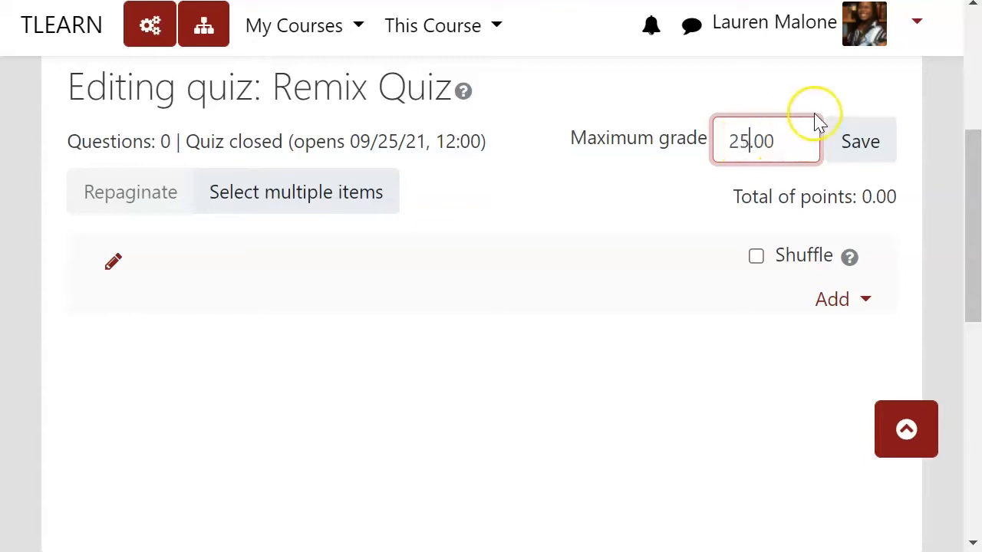
click(841, 138)
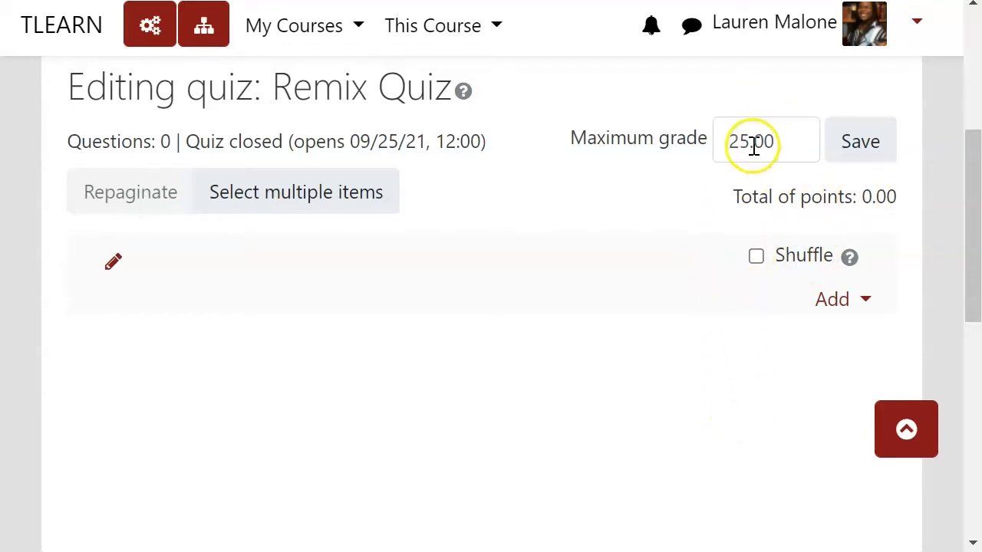
Step: Set the Remix Quiz's maximum grade to 100.00 and save it
drag(747, 141, 736, 141)
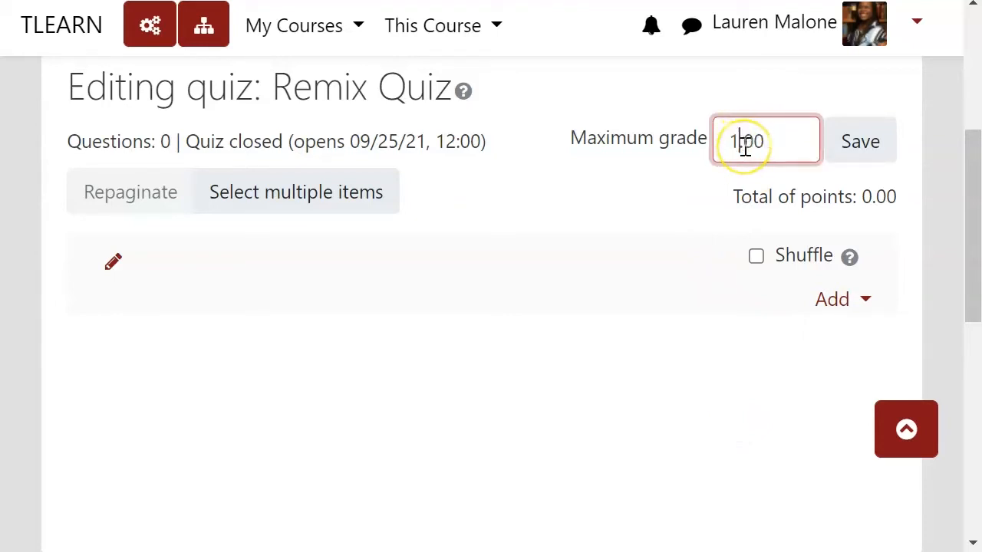
click(859, 157)
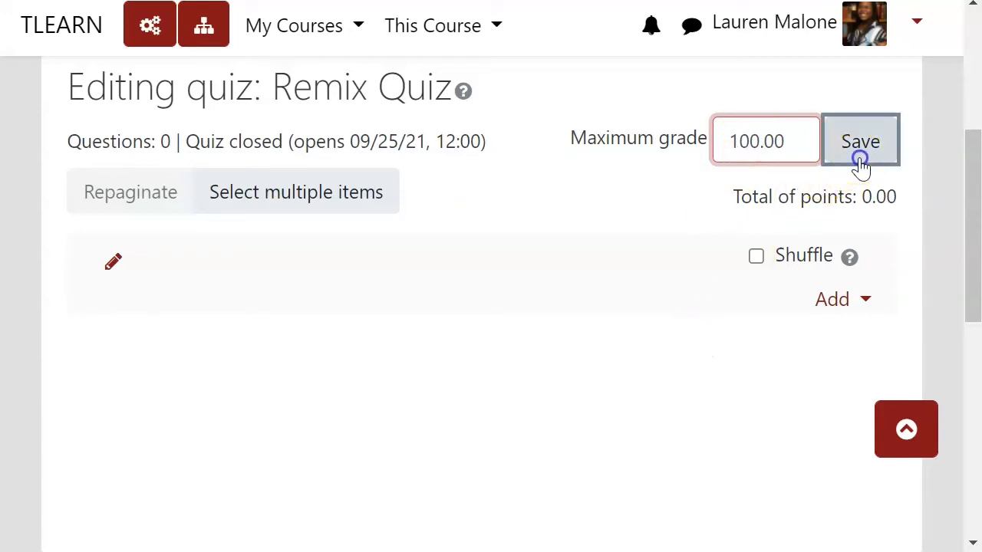
Step: Turn on question shuffling for the Remix Quiz
scroll(771, 335, down, 5)
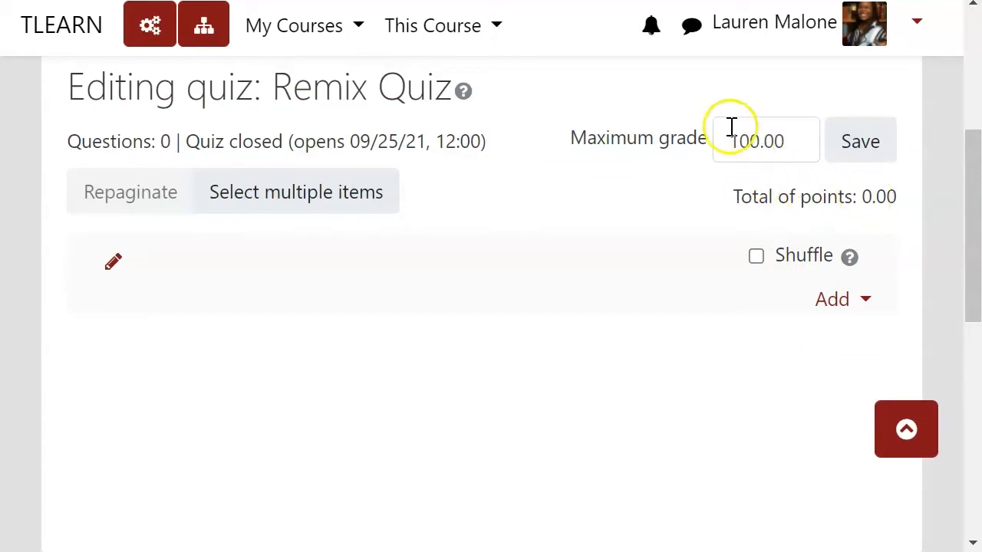
click(861, 195)
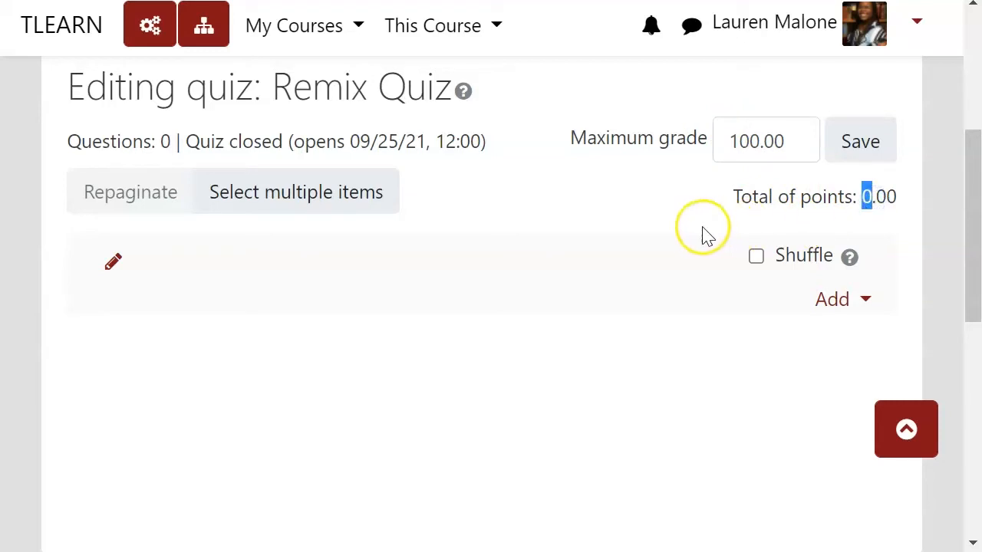
click(680, 227)
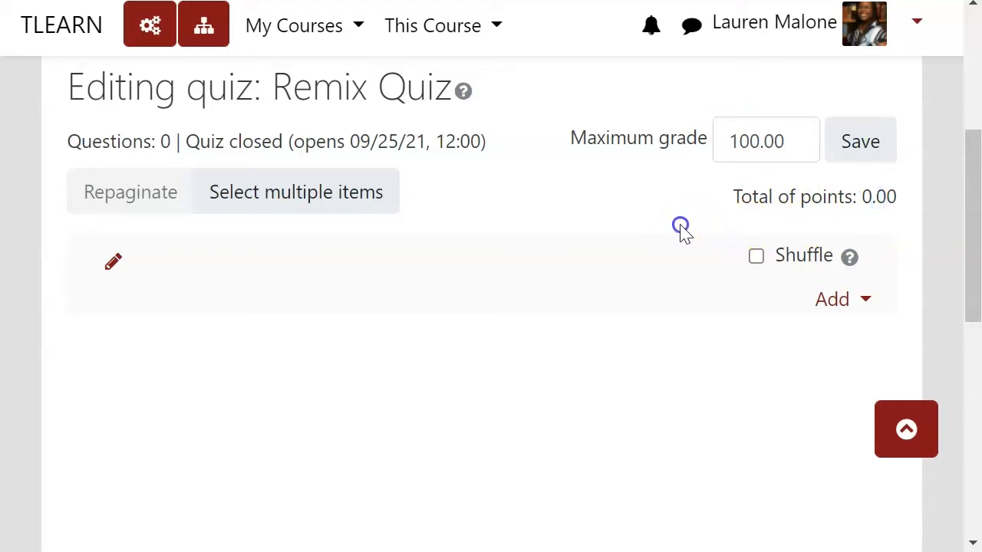
click(755, 256)
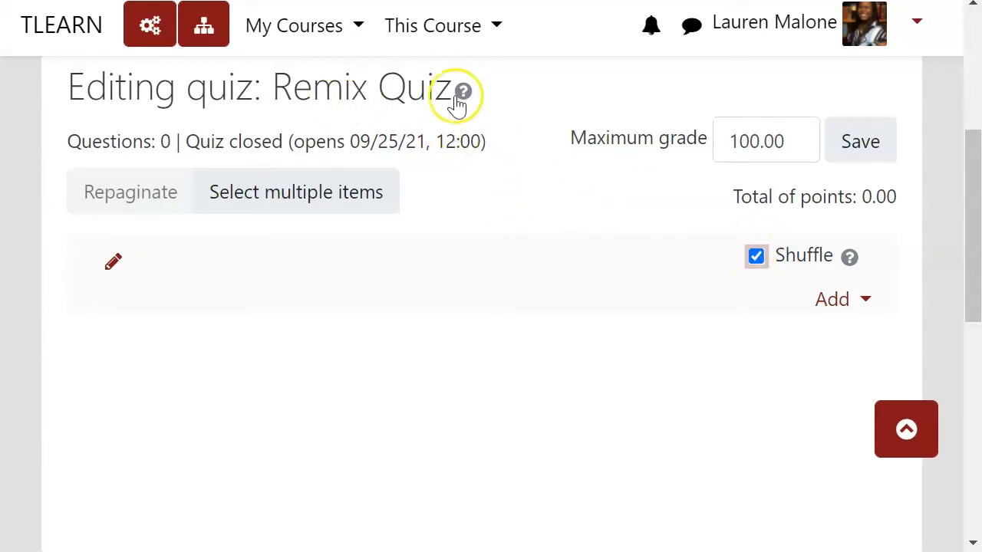
Step: Check the available ways of adding a question to the Remix Quiz
click(832, 301)
scroll(837, 299, down, 2)
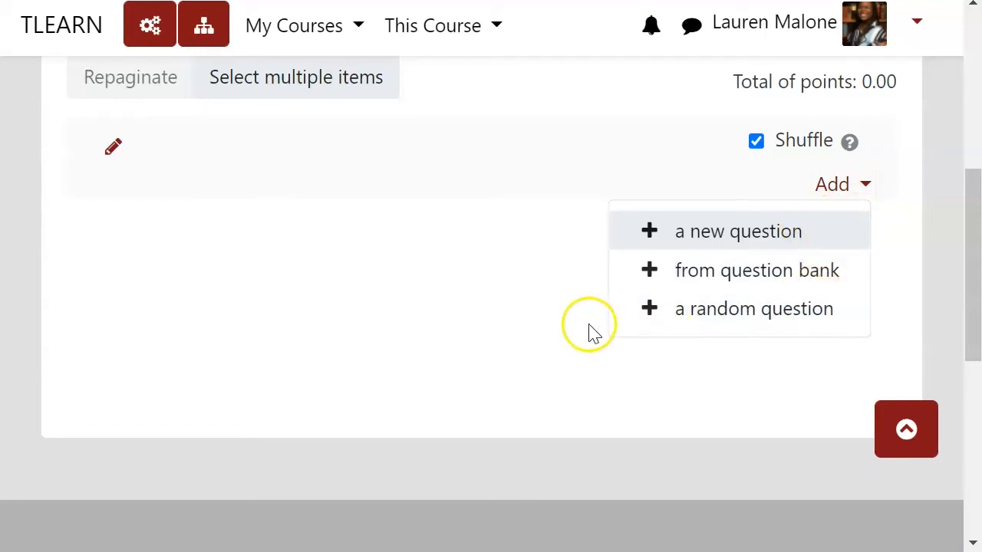
click(561, 314)
Step: Return to the Meta Course Sandbox course and open its question bank
scroll(562, 316, up, 5)
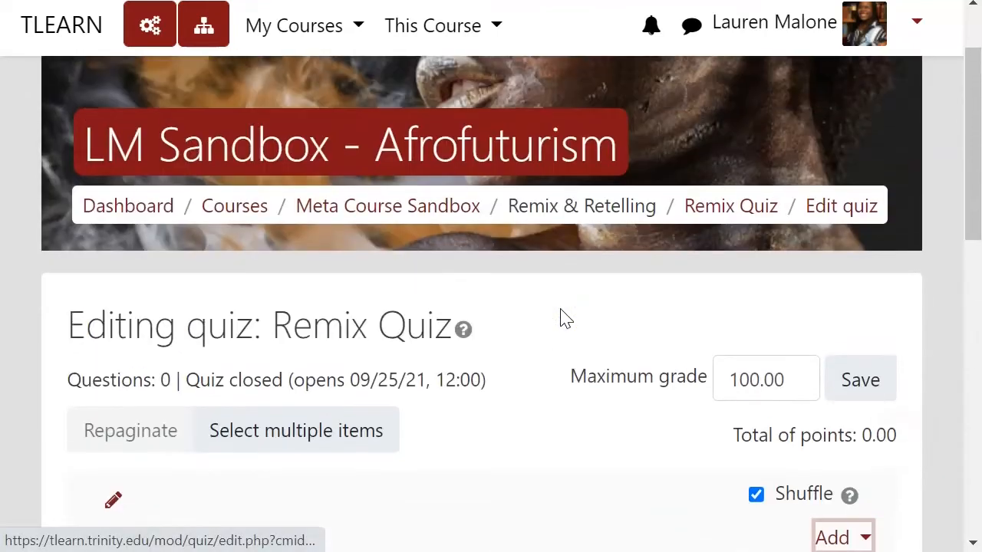
scroll(564, 318, up, 2)
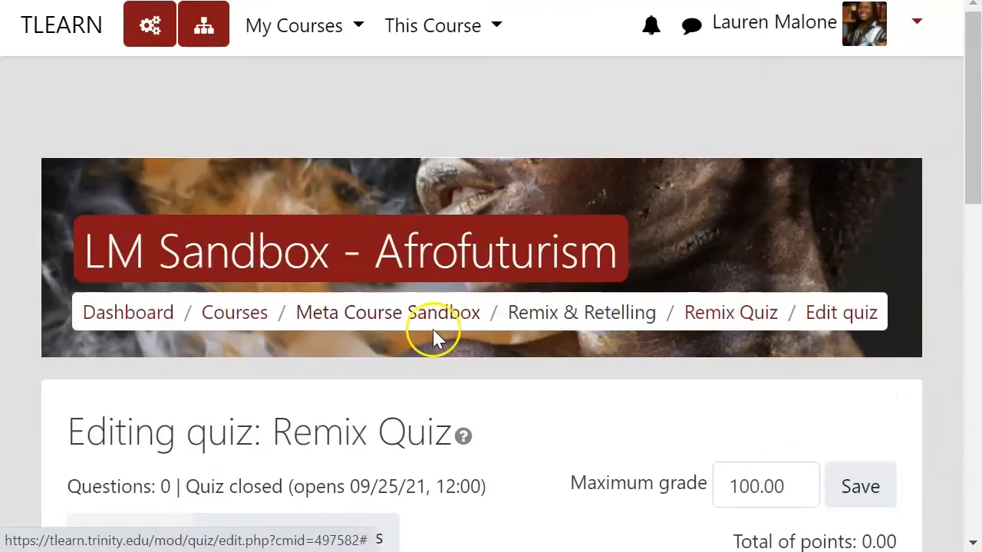
click(394, 311)
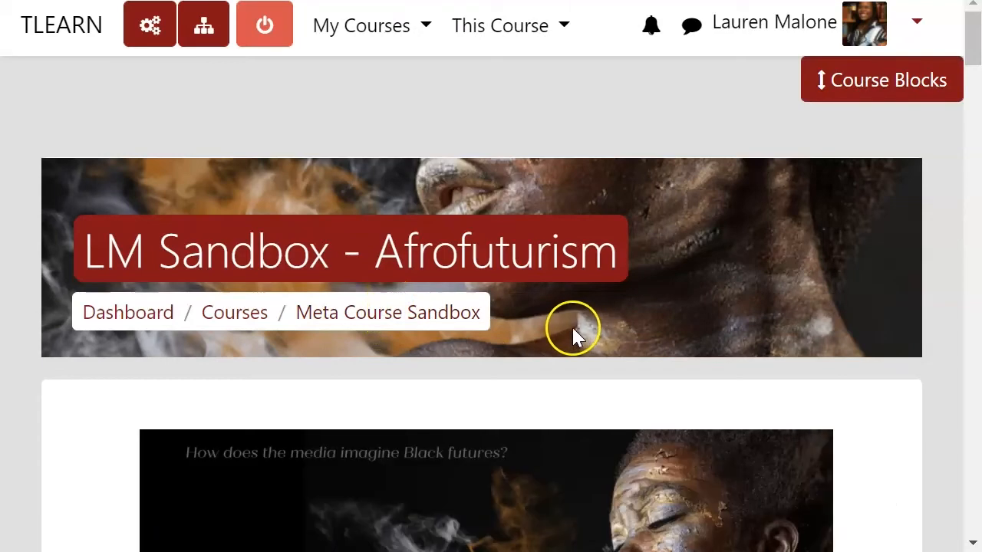
click(149, 26)
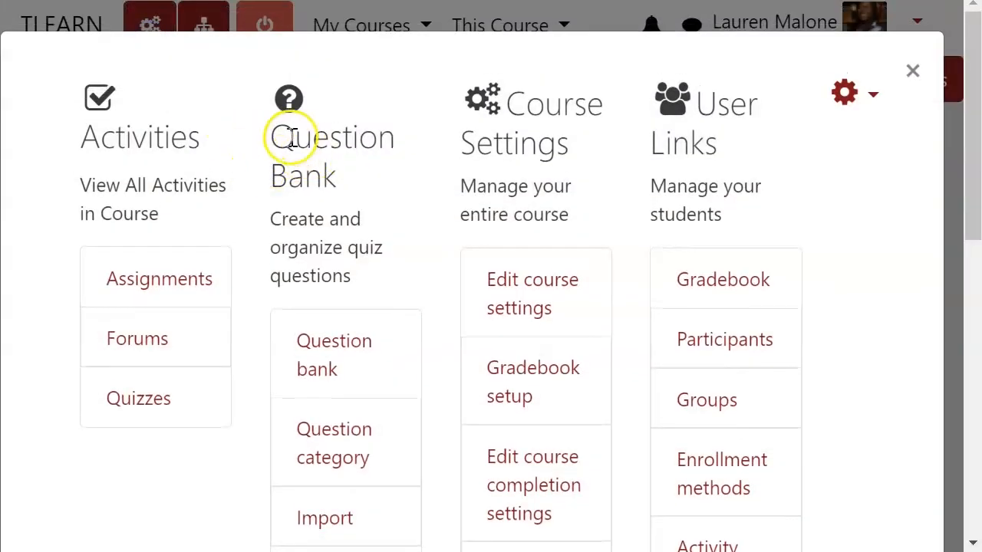
drag(272, 138, 341, 188)
click(365, 184)
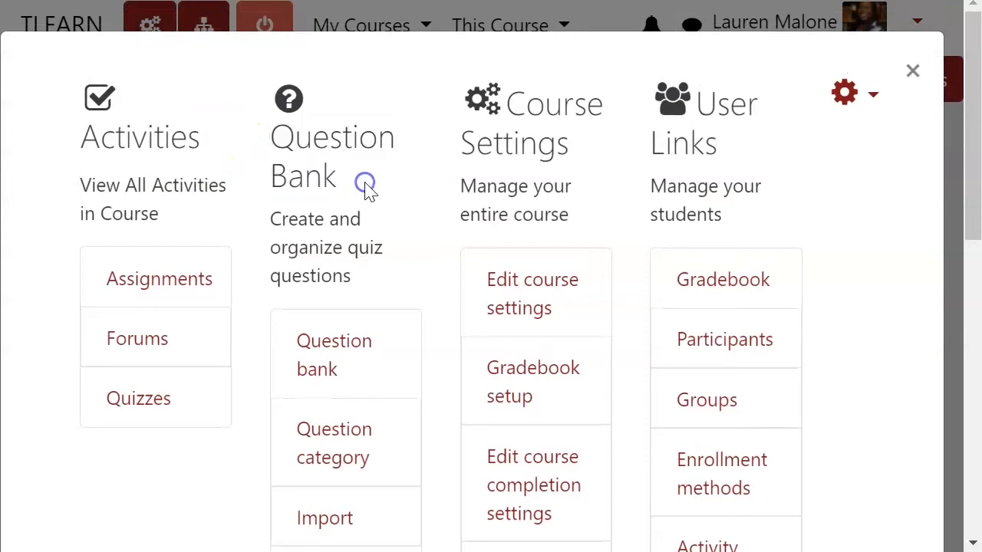
scroll(365, 184, down, 2)
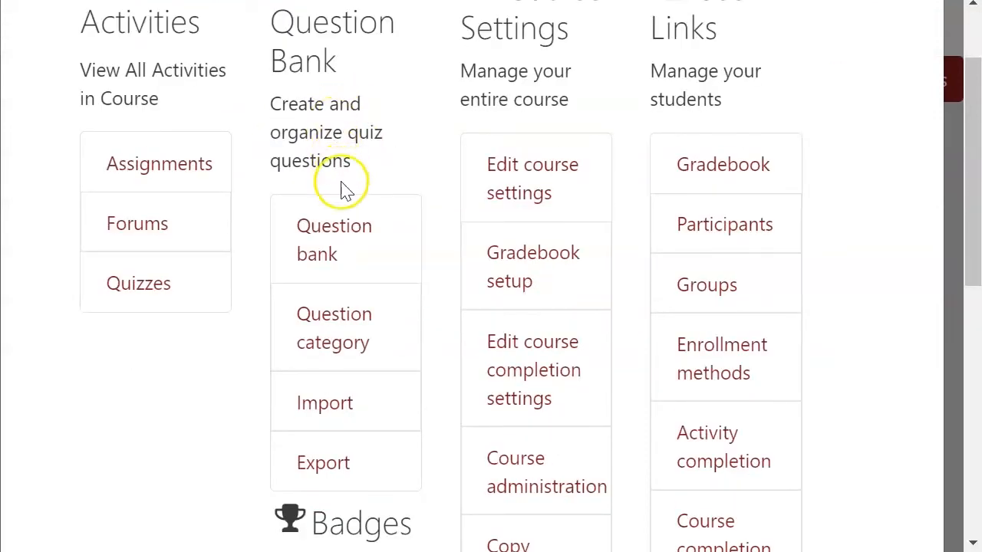
click(329, 236)
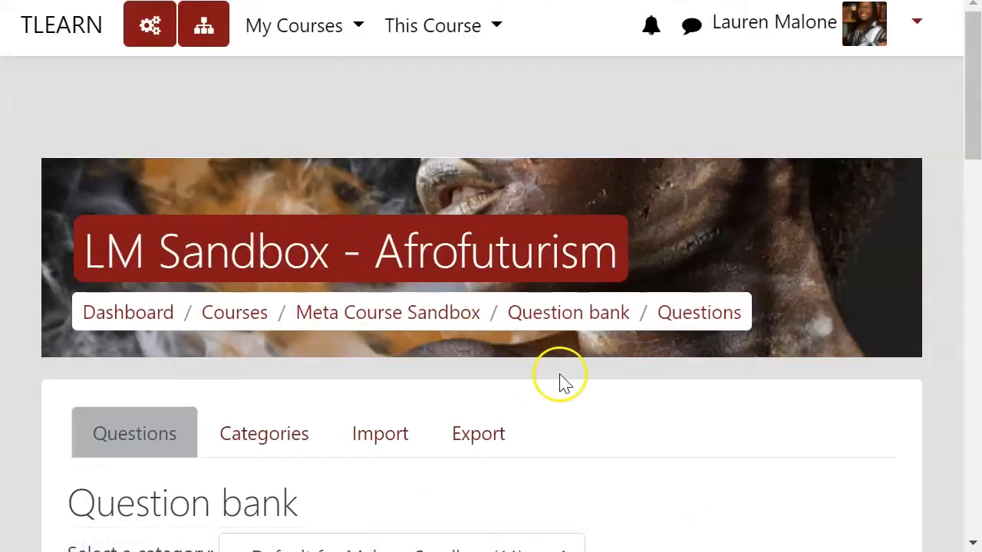
Step: Look through the question bank's category selector, filter options and list of existing questions
scroll(561, 377, down, 5)
scroll(440, 395, down, 3)
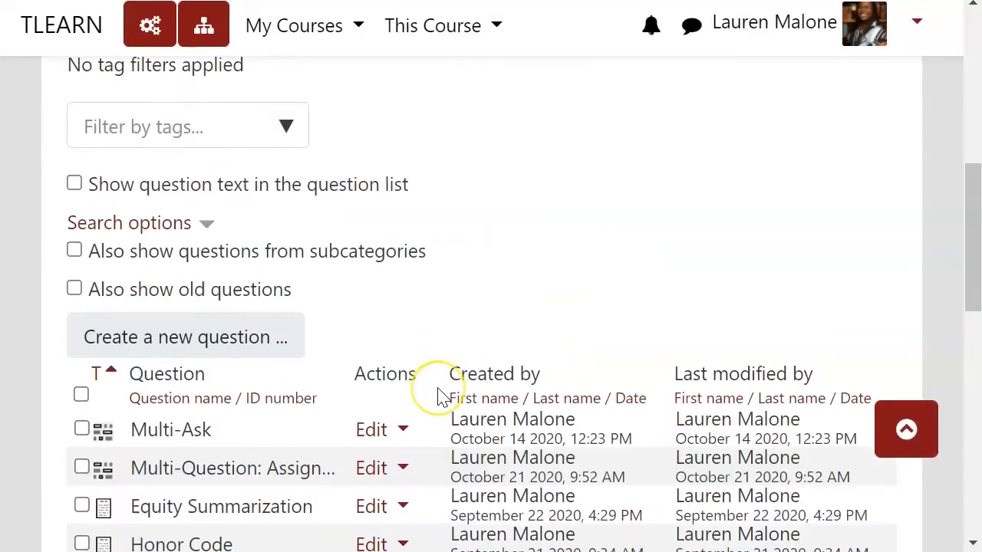
scroll(440, 397, down, 5)
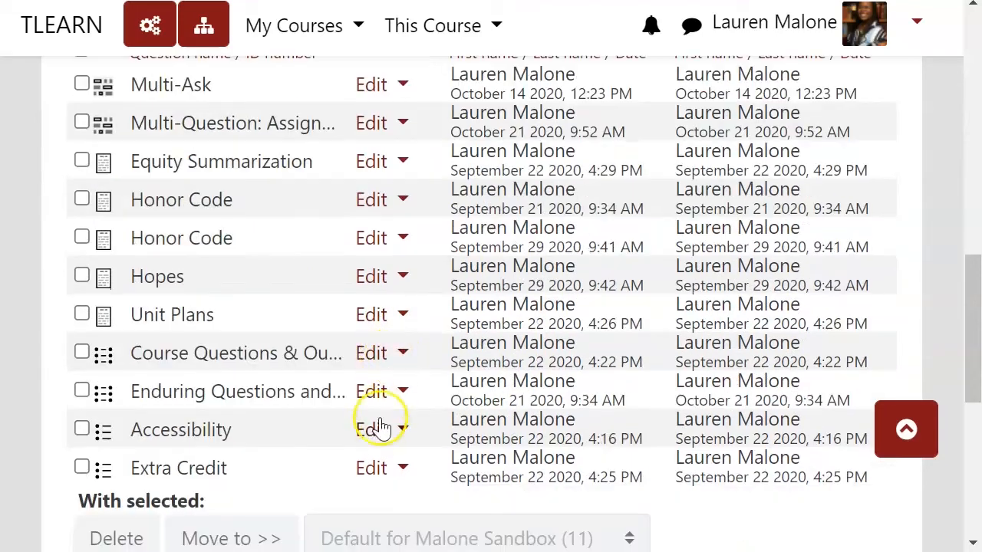
scroll(387, 304, up, 8)
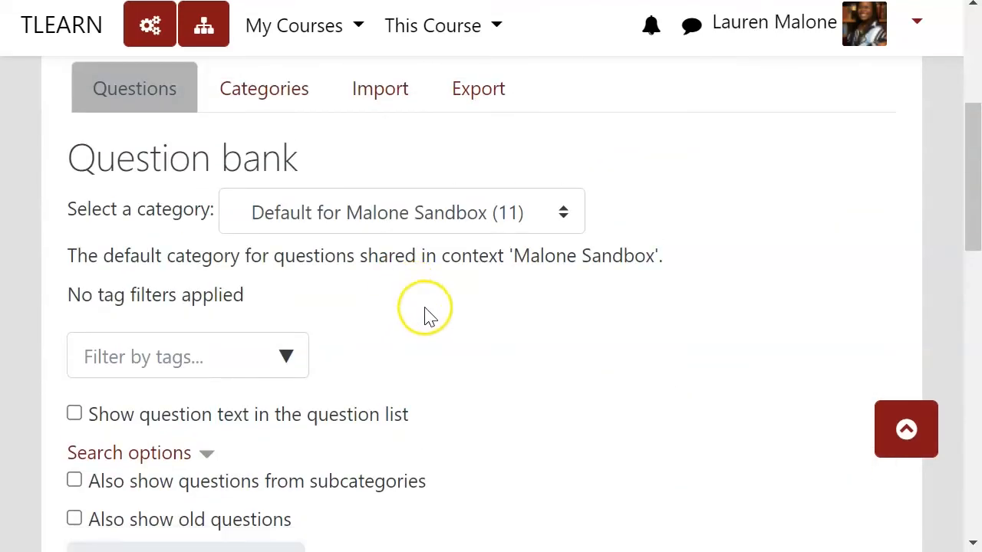
scroll(376, 443, down, 2)
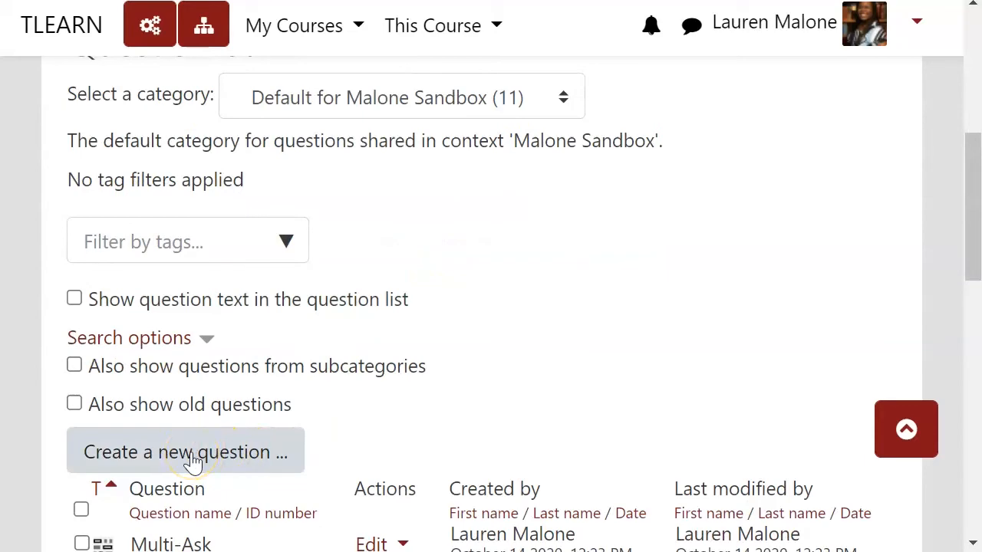
Step: Add the tag Pre-Semester to the first Honor Code question in the question bank and save it
scroll(517, 277, down, 5)
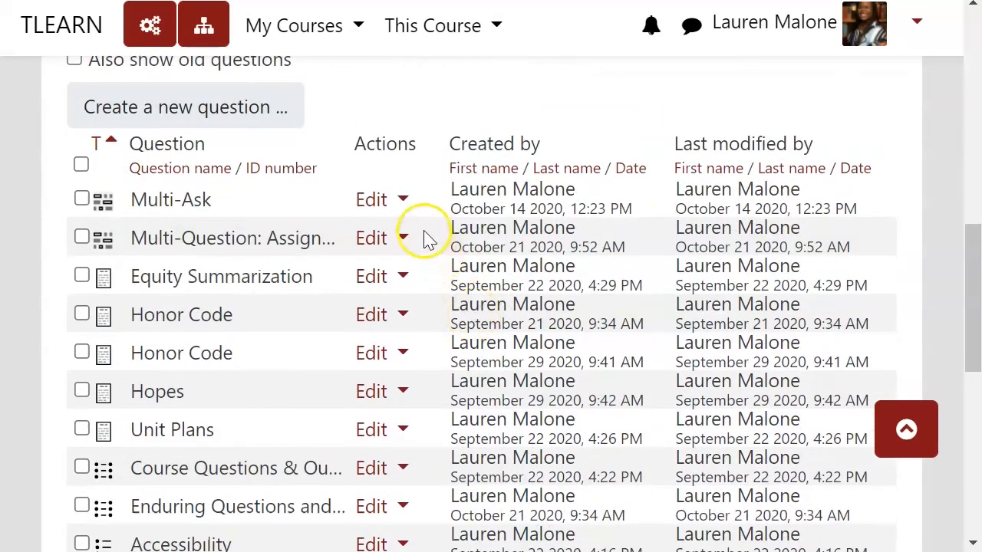
click(390, 315)
scroll(386, 340, down, 3)
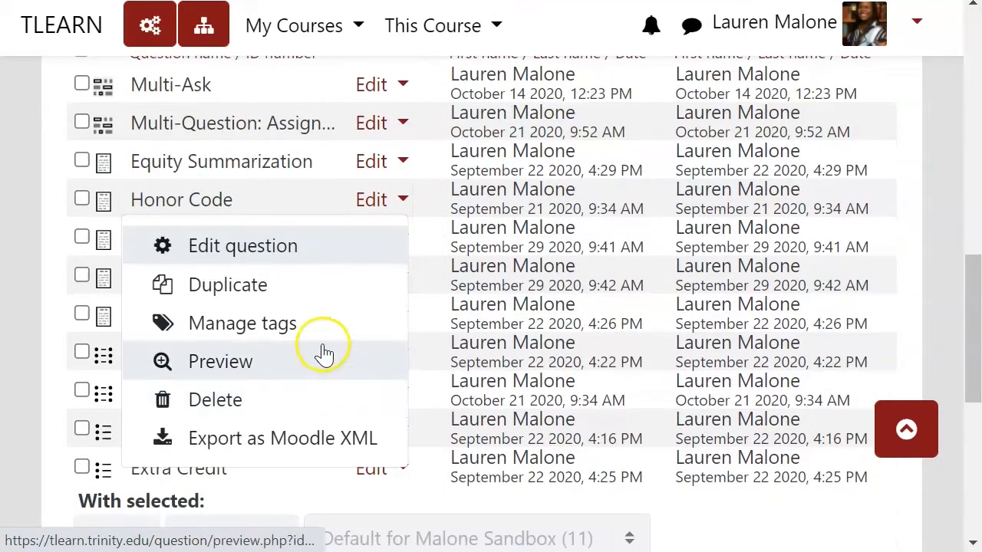
click(314, 329)
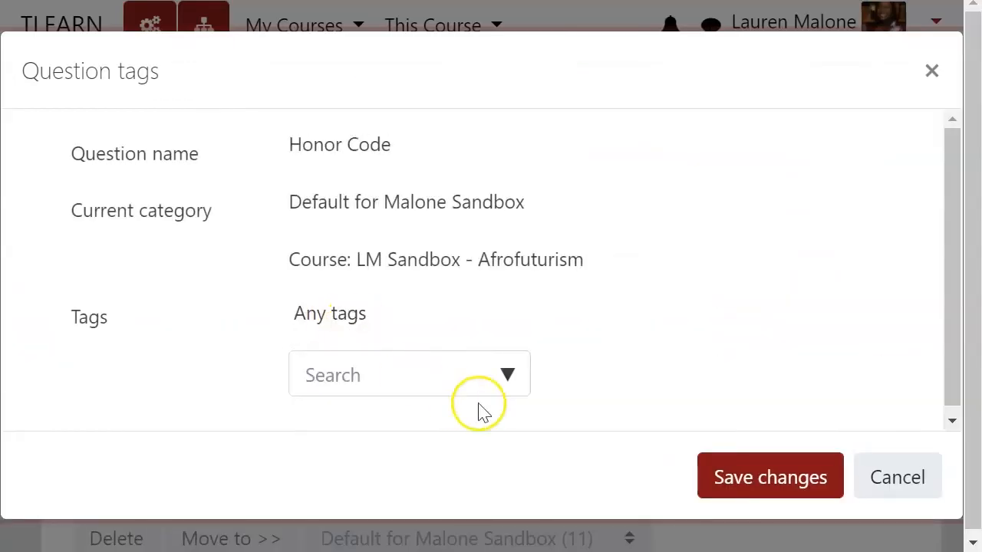
click(509, 375)
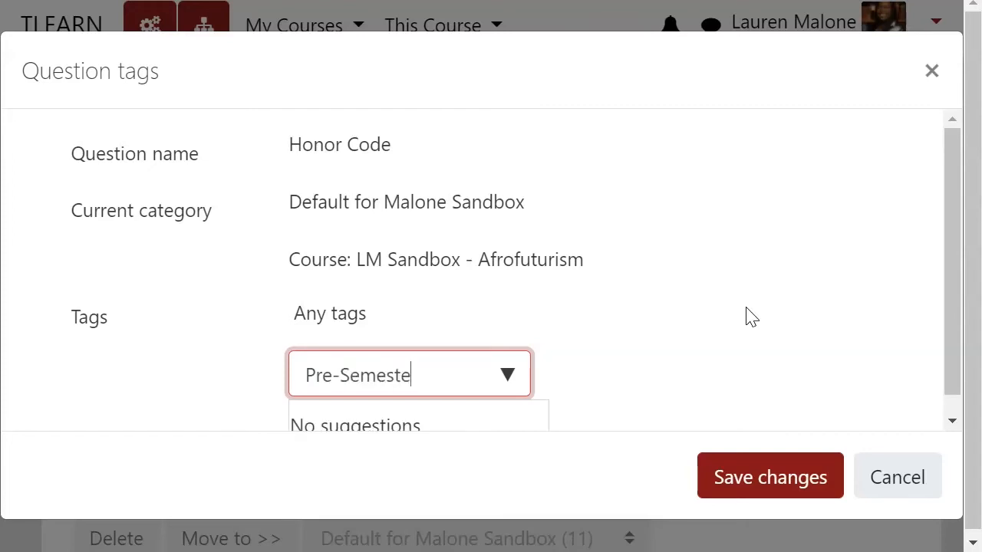
key(Return)
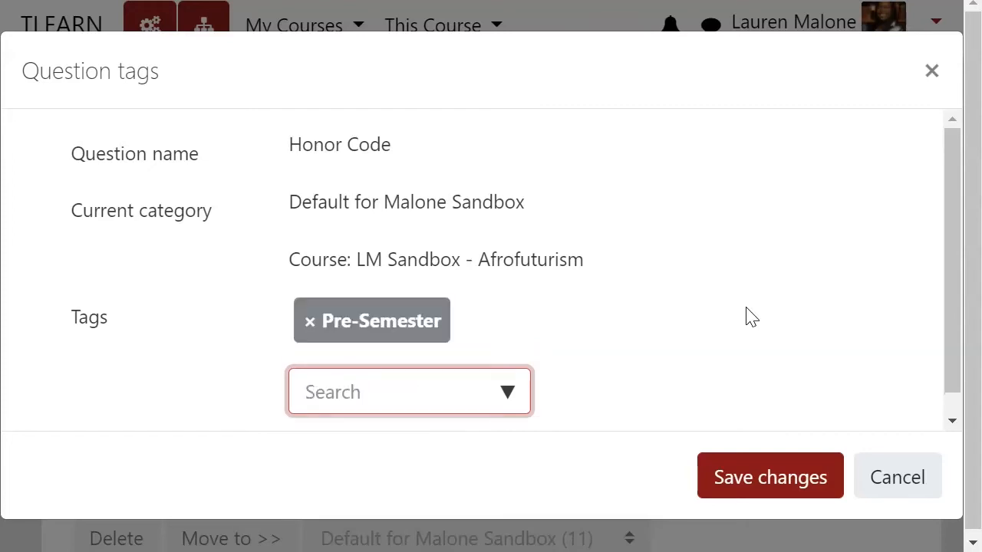
click(771, 477)
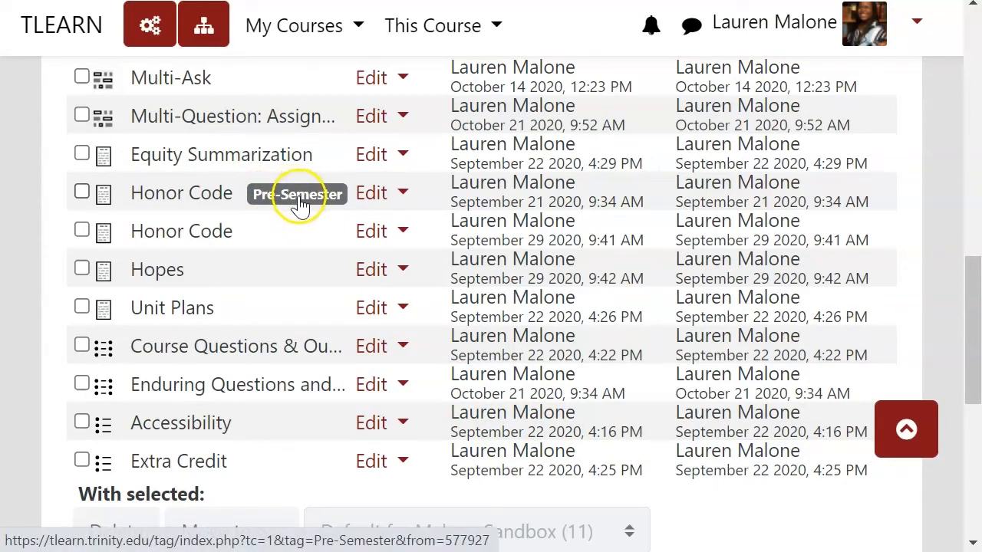
Step: Add the tag Quiz Standard to the second Honor Code question and save it
click(401, 231)
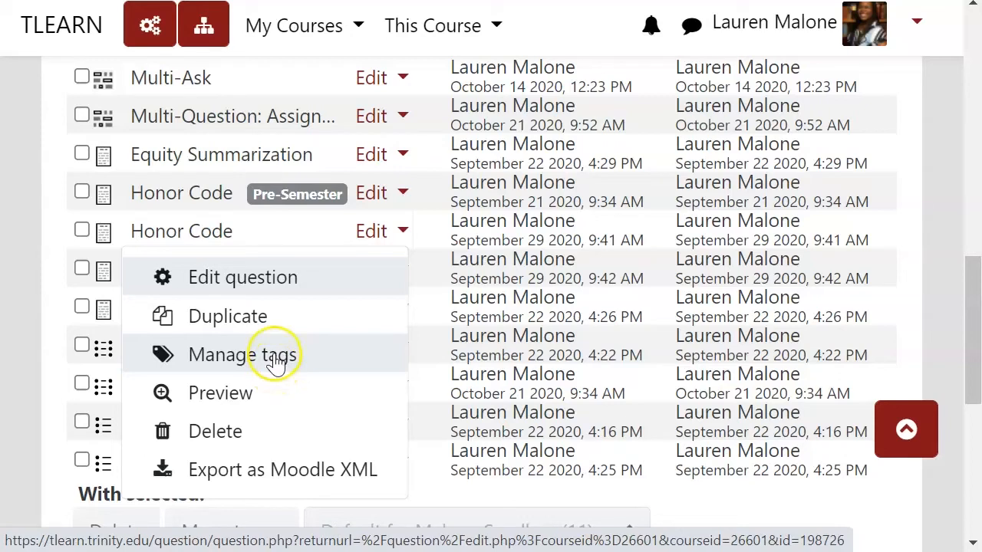
click(277, 361)
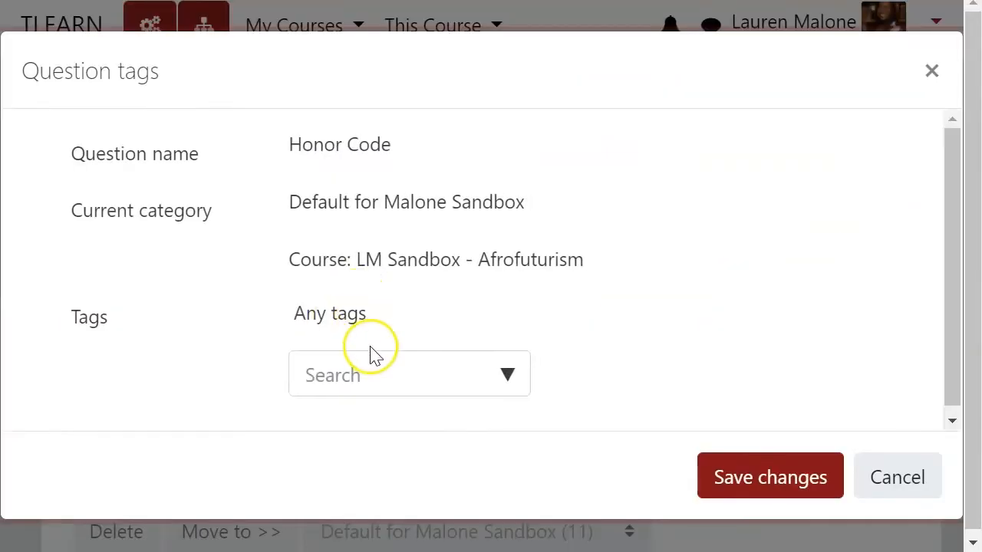
click(414, 376)
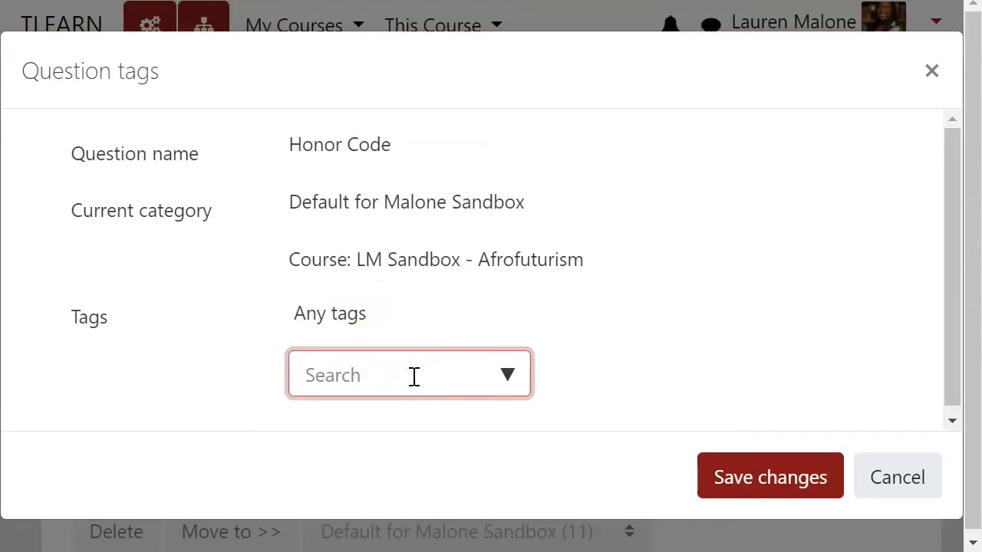
text(Qu)
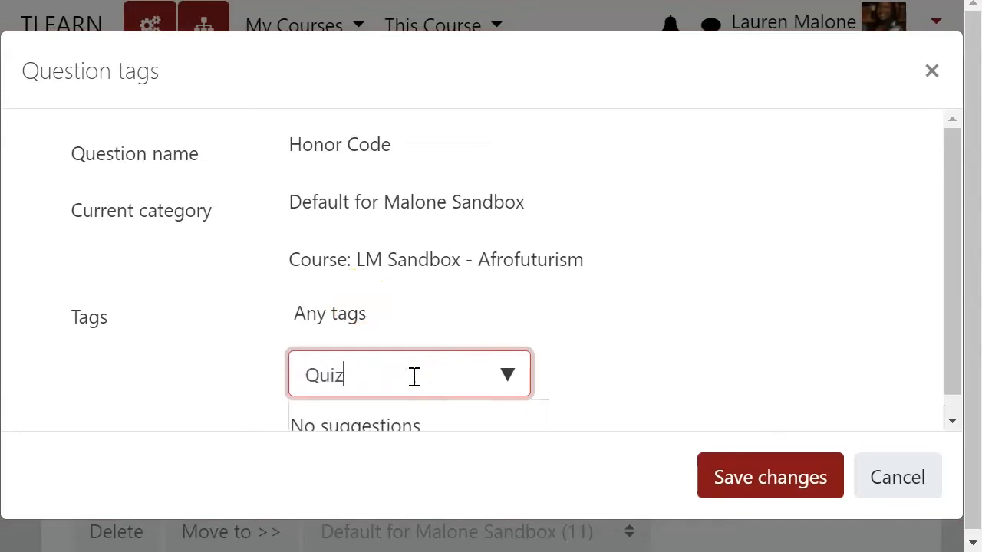
text(iz)
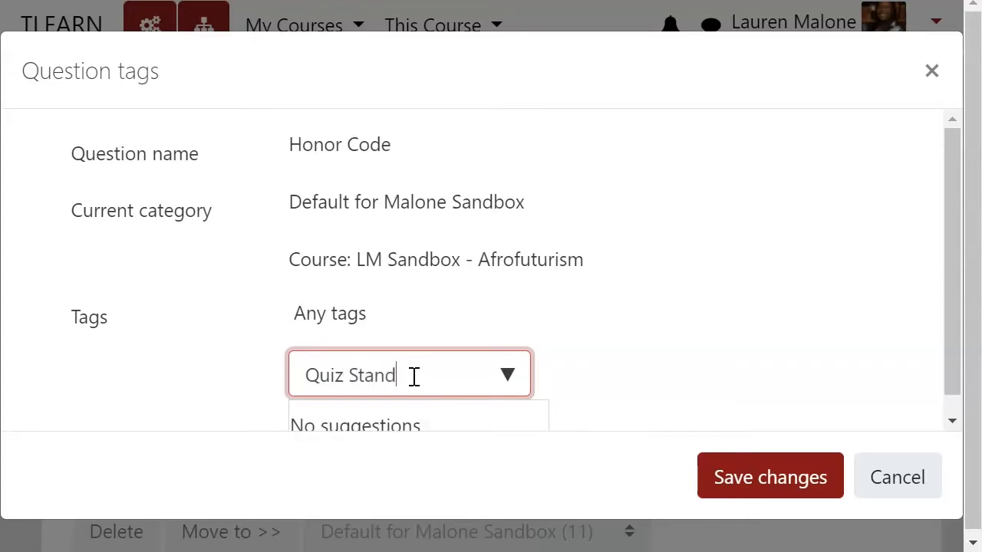
key(Return)
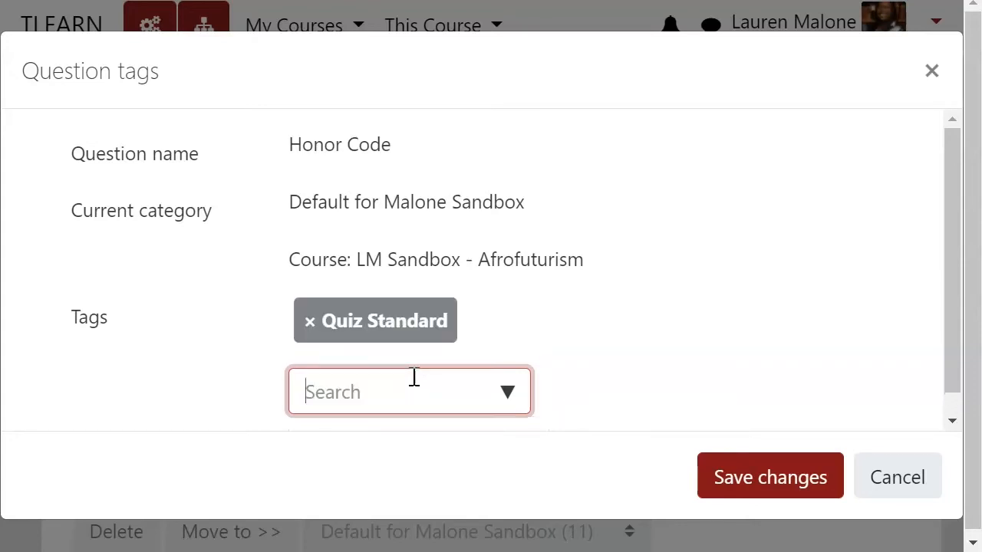
click(818, 460)
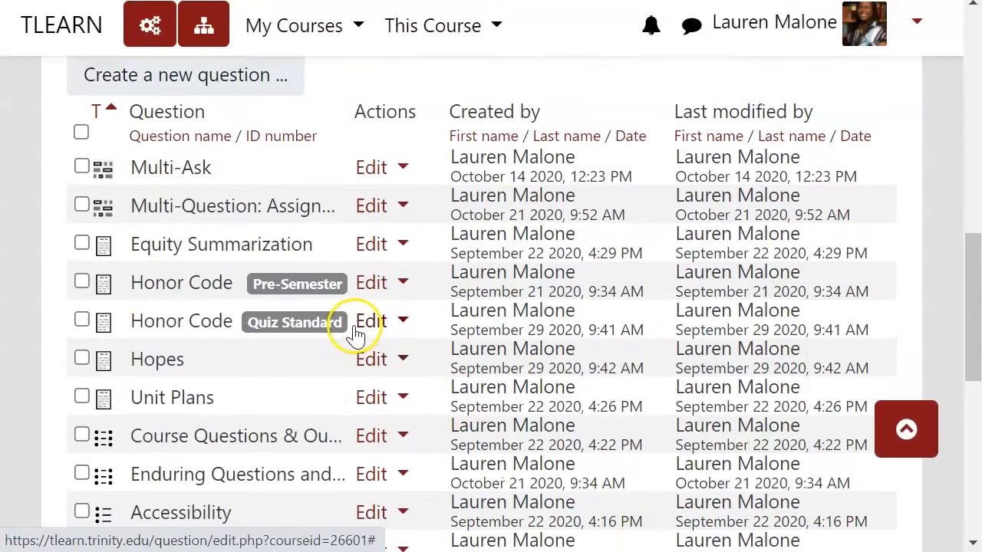
Step: Create a new question of the Essay type in the question bank
scroll(355, 332, up, 3)
click(235, 330)
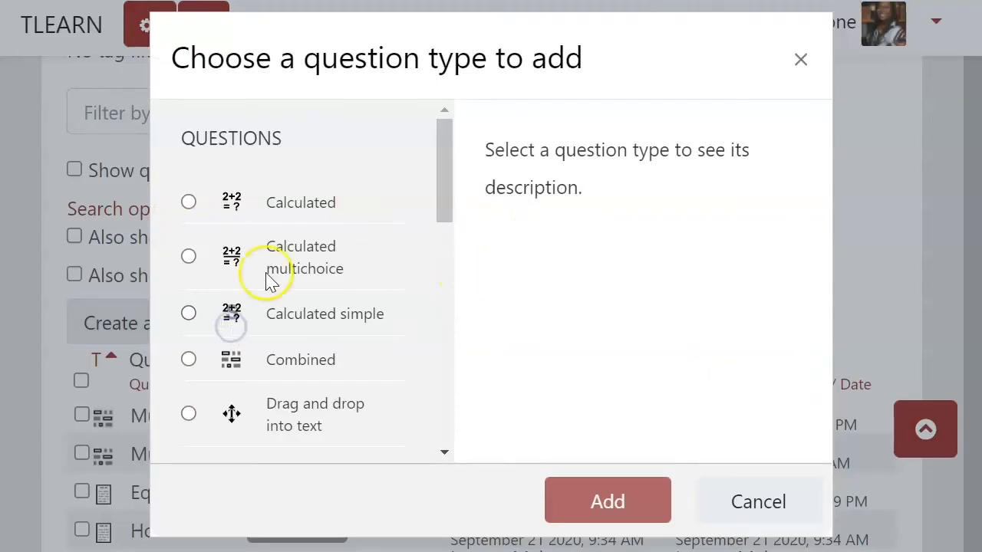
scroll(335, 315, down, 1)
scroll(335, 315, down, 4)
click(296, 322)
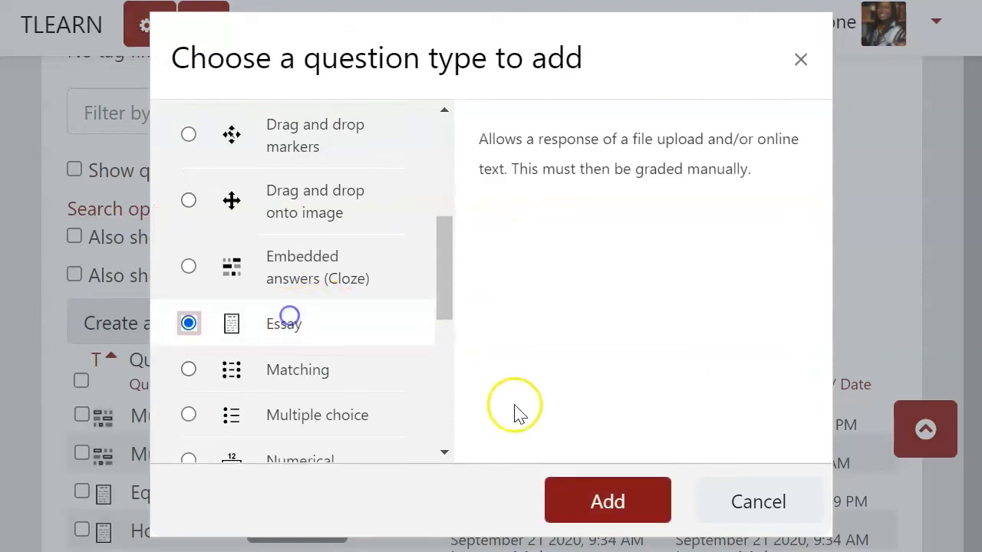
click(580, 510)
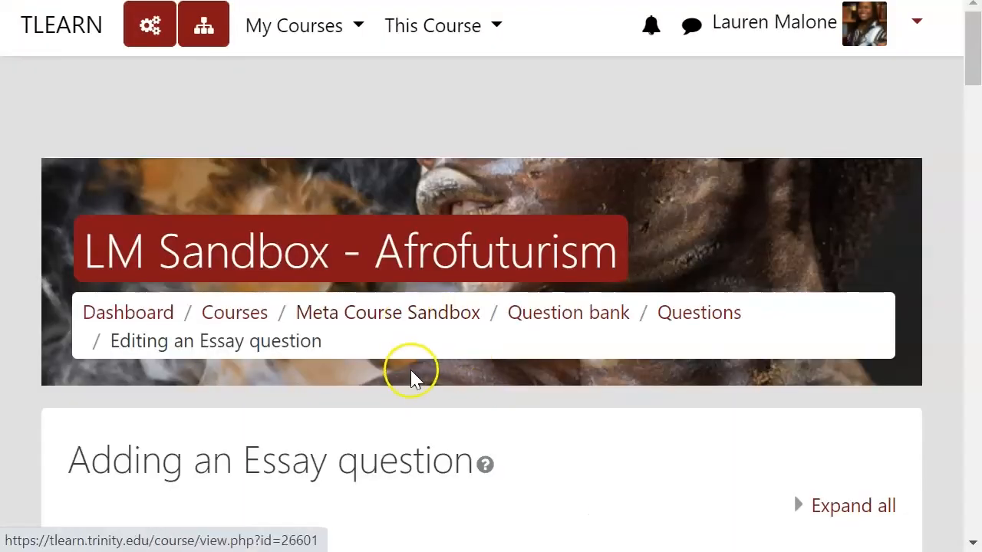
Step: Name the essay question Mythology and enter the placeholder question text "fjdsjfksjiejfe jfksdjlfsjdlkfjsdkljfd lsj?"
scroll(428, 333, down, 5)
click(441, 313)
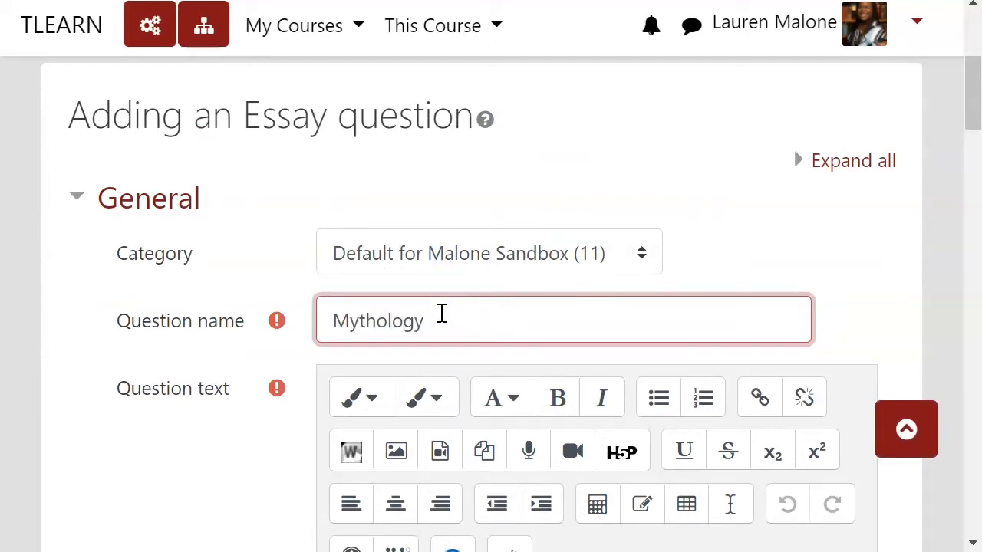
scroll(441, 315, down, 5)
click(441, 308)
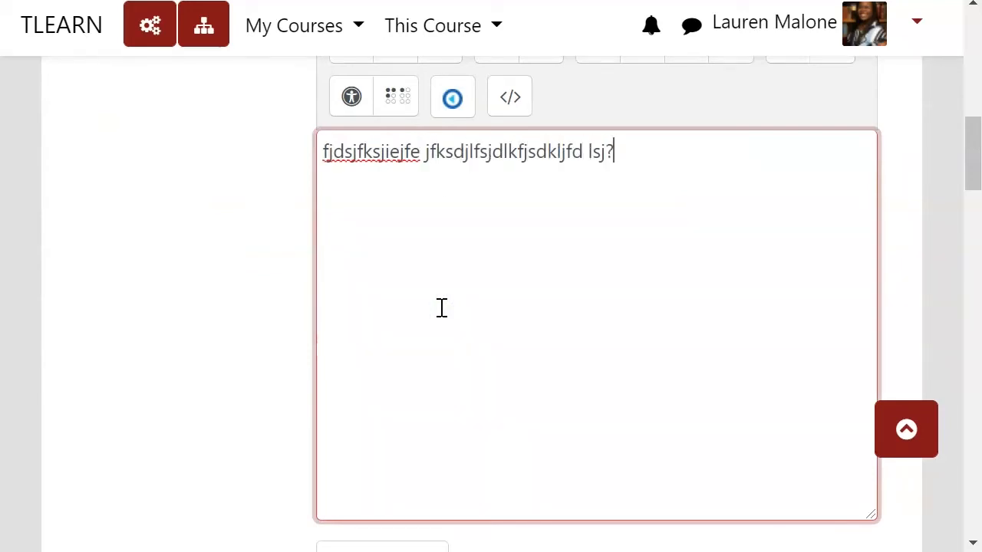
scroll(441, 307, down, 5)
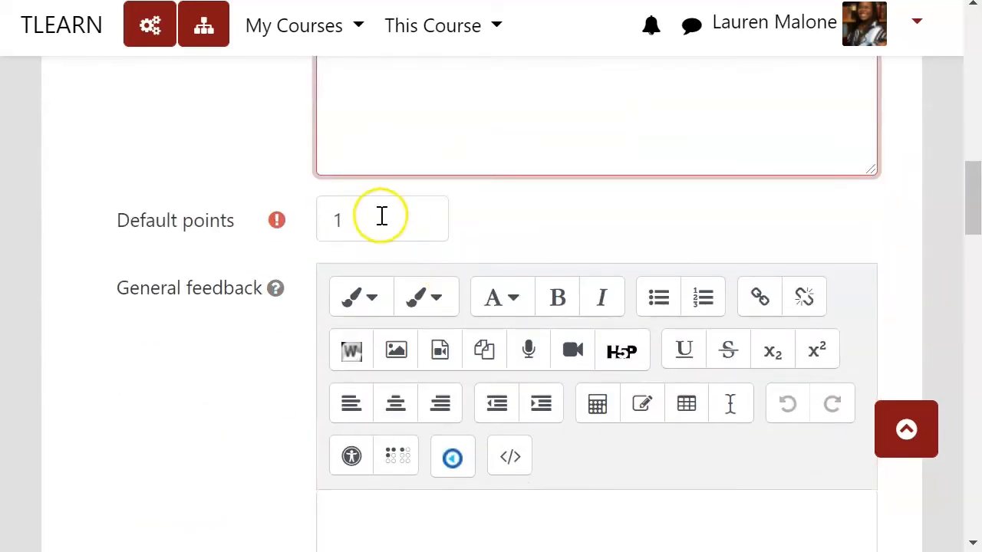
Step: Set the essay question's default points to 5 and its response input box size to 40 lines
drag(381, 215, 273, 207)
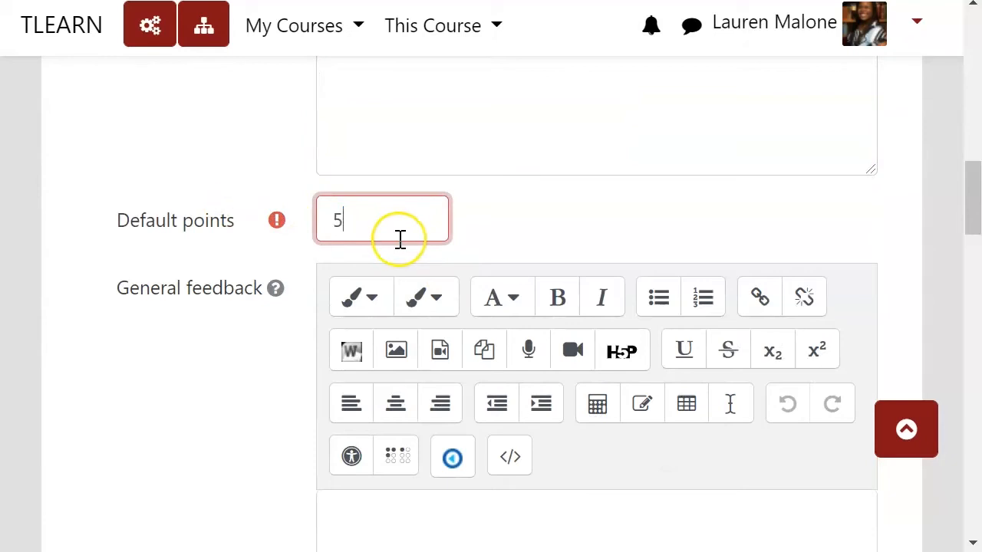
click(514, 186)
scroll(514, 188, down, 10)
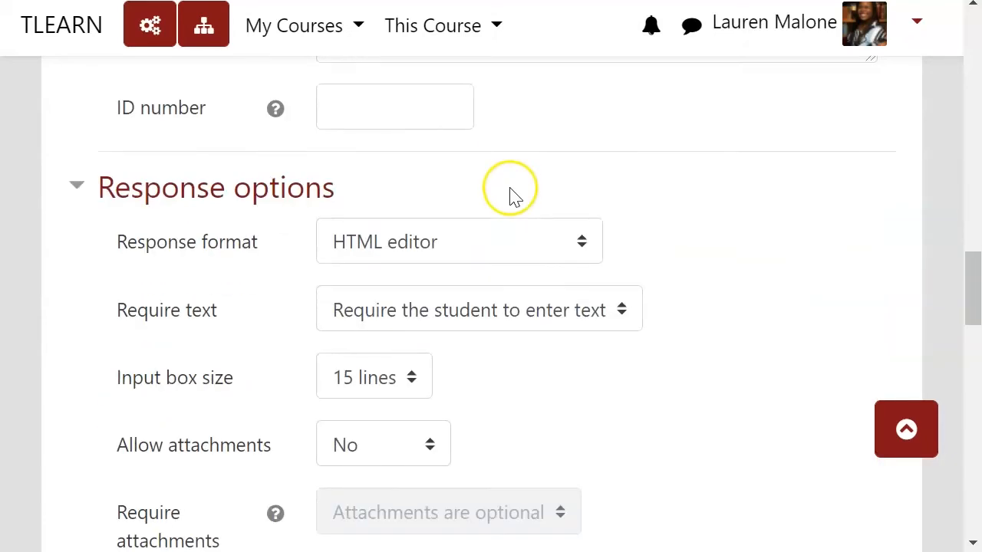
scroll(513, 195, down, 2)
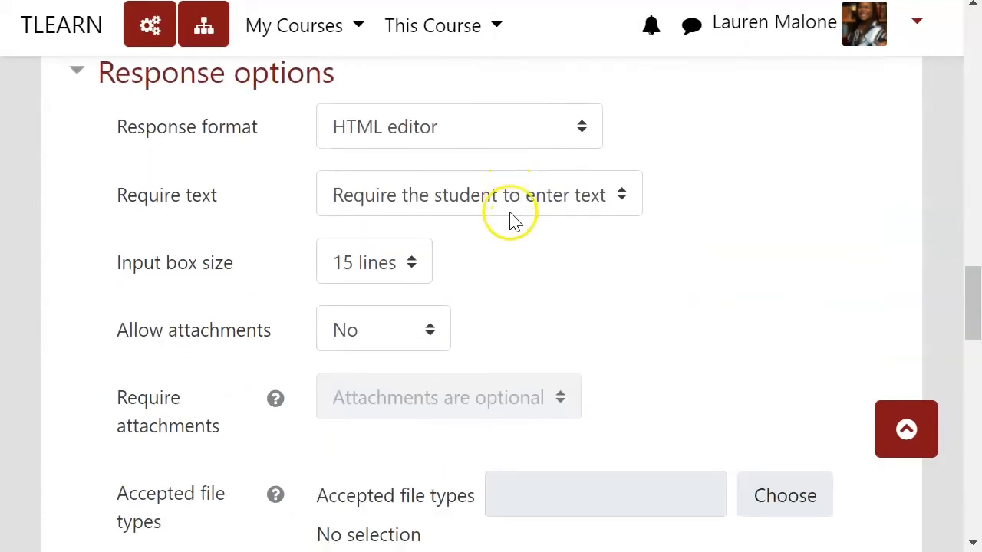
click(405, 265)
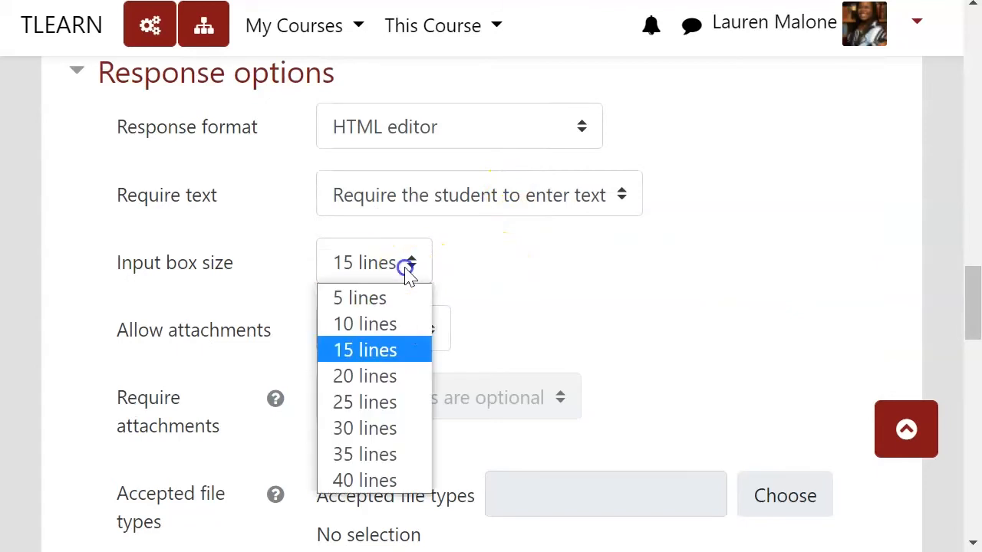
click(392, 486)
click(458, 261)
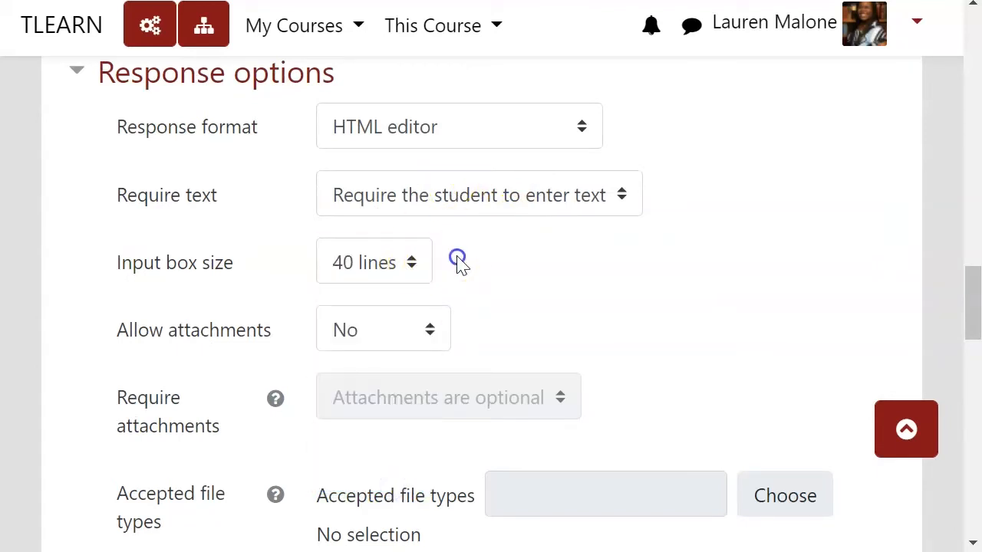
Step: Add the tags Quiz 1 and Mythology to the essay question and save it to the question bank
scroll(470, 283, down, 4)
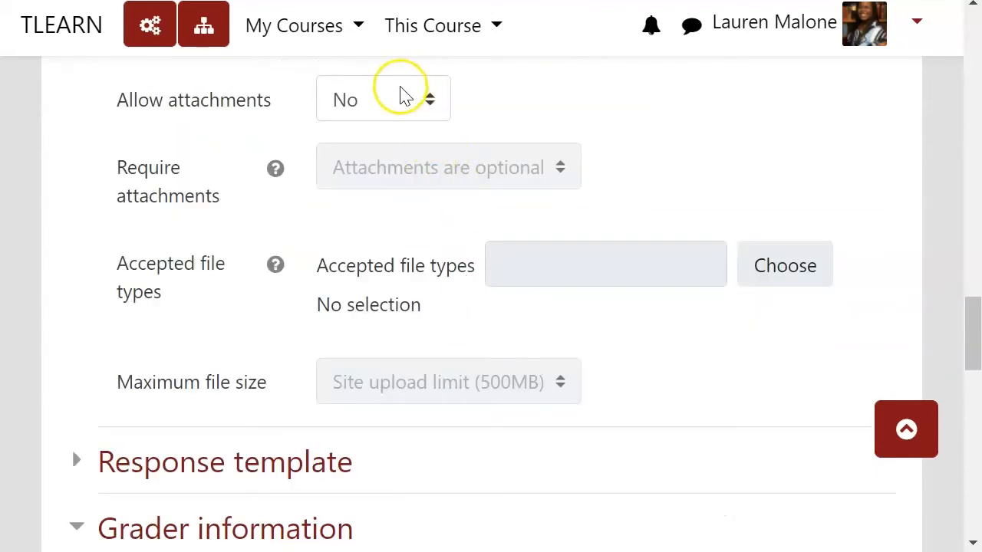
scroll(460, 344, down, 6)
scroll(368, 333, up, 3)
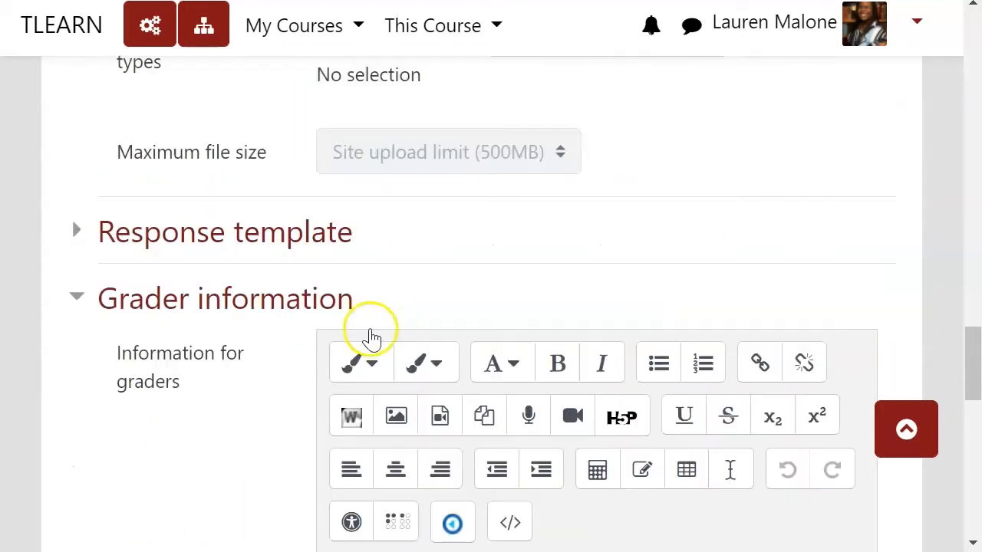
scroll(291, 330, down, 15)
scroll(281, 305, up, 2)
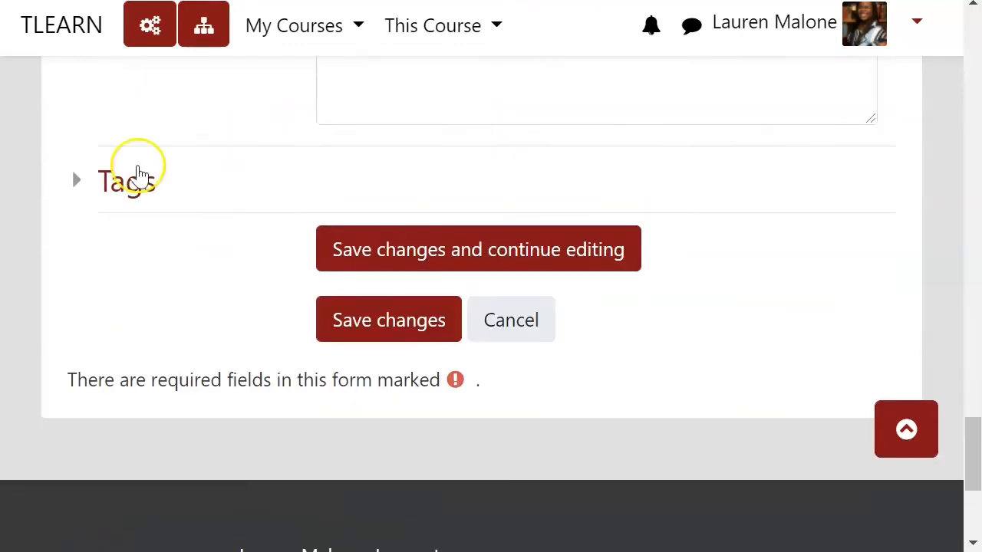
click(122, 190)
click(431, 326)
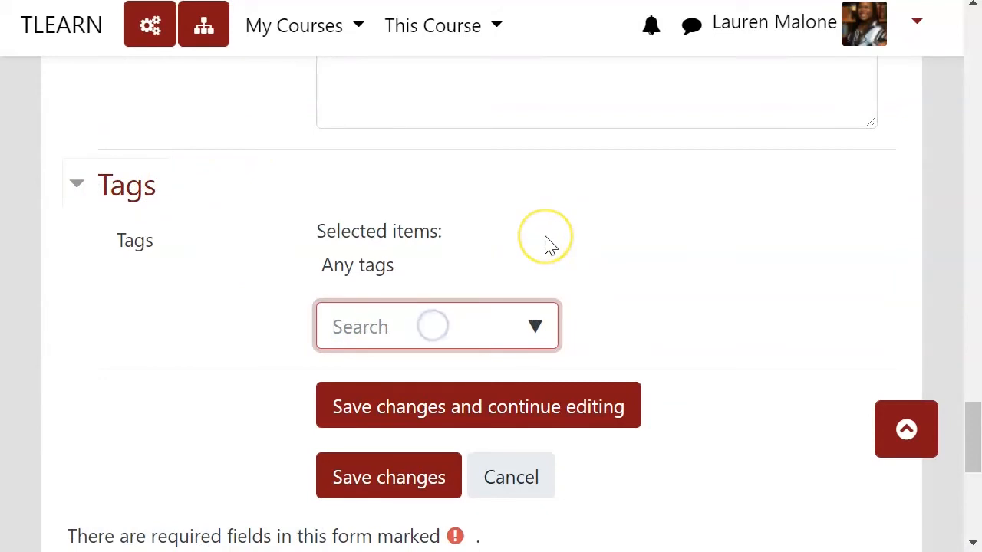
text(Quiz 1)
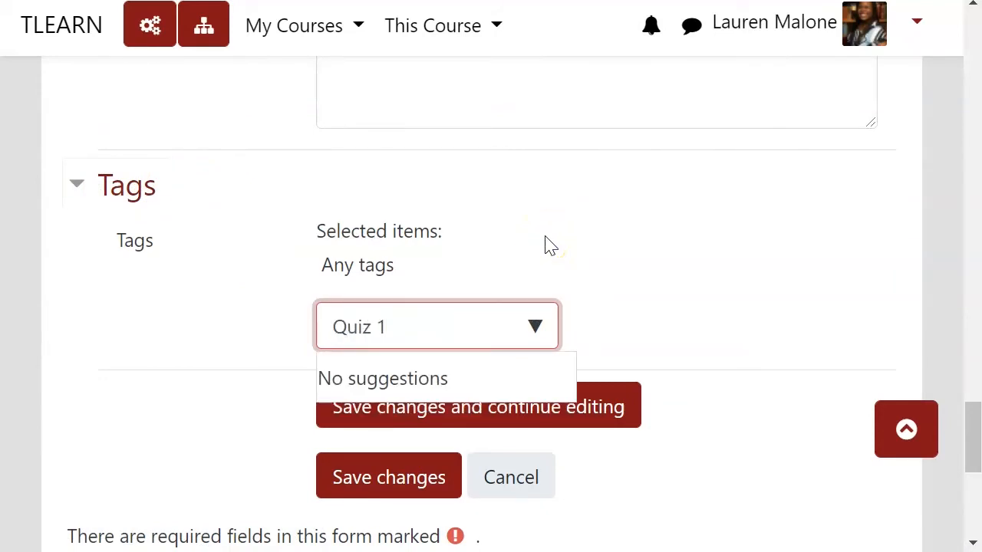
key(Return)
text(Mythology)
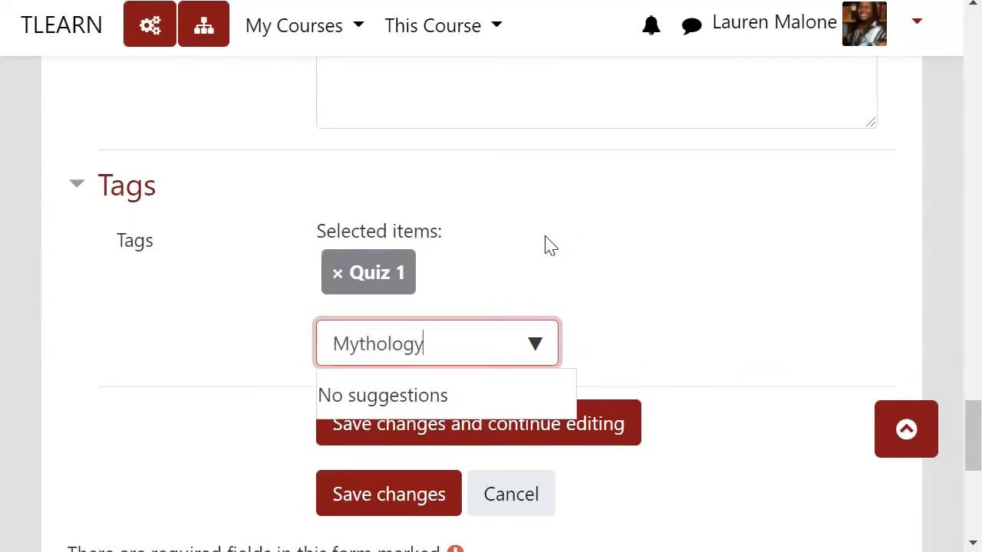
key(Return)
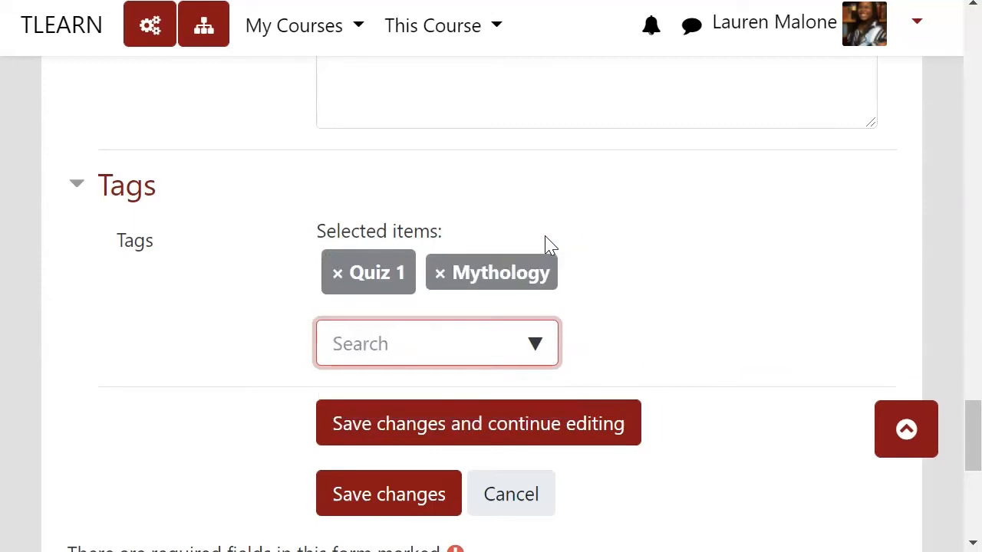
click(377, 494)
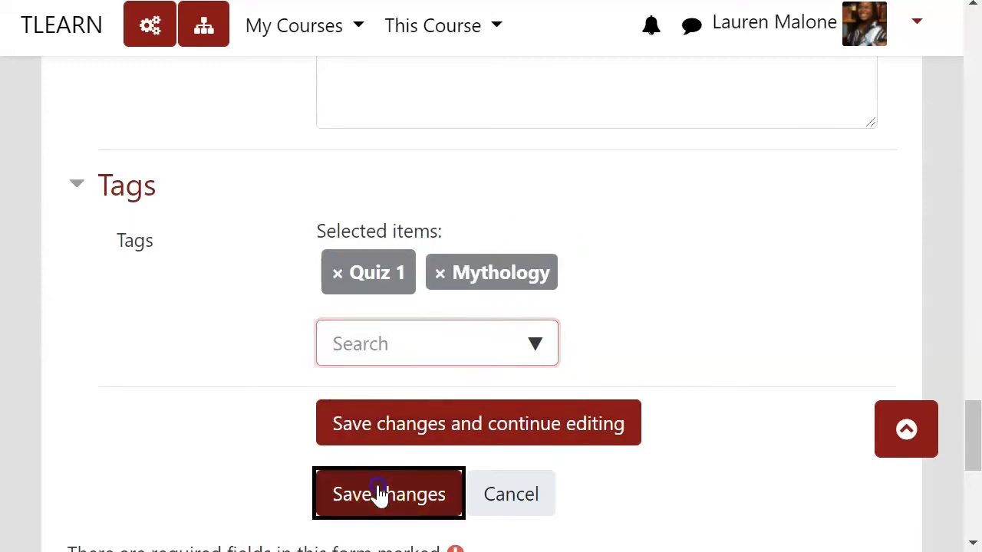
scroll(504, 365, down, 8)
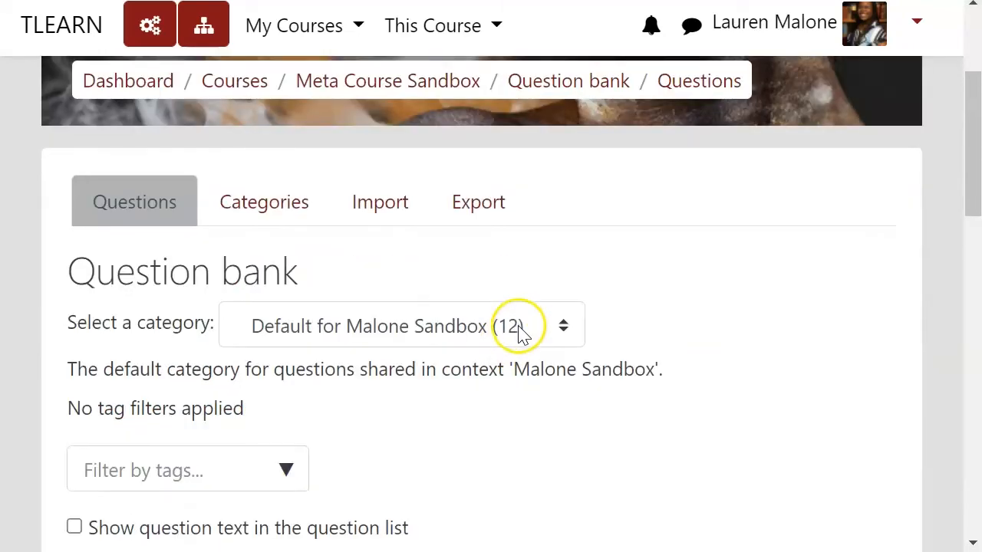
scroll(520, 328, down, 3)
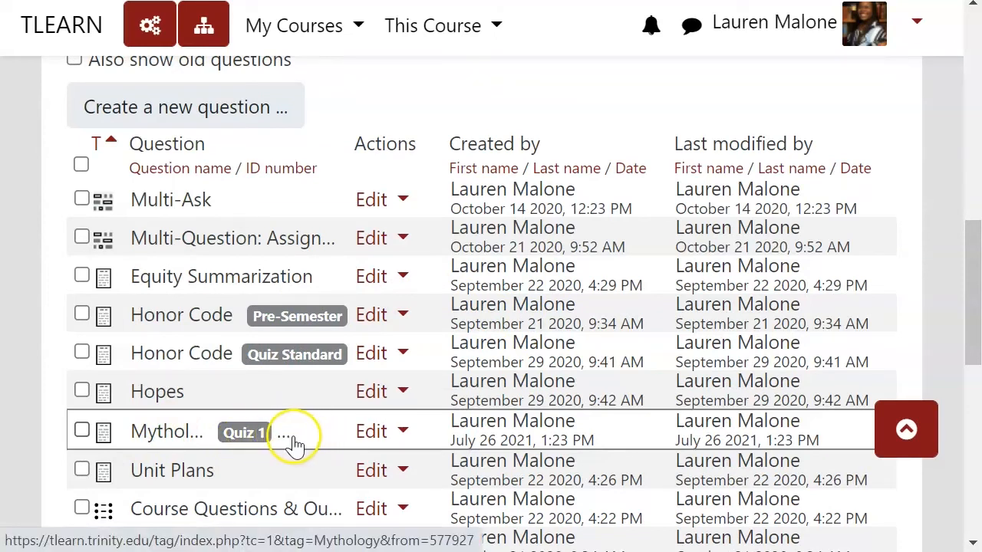
Step: Examine the question import page, including the available file formats and the file upload area
scroll(300, 414, up, 7)
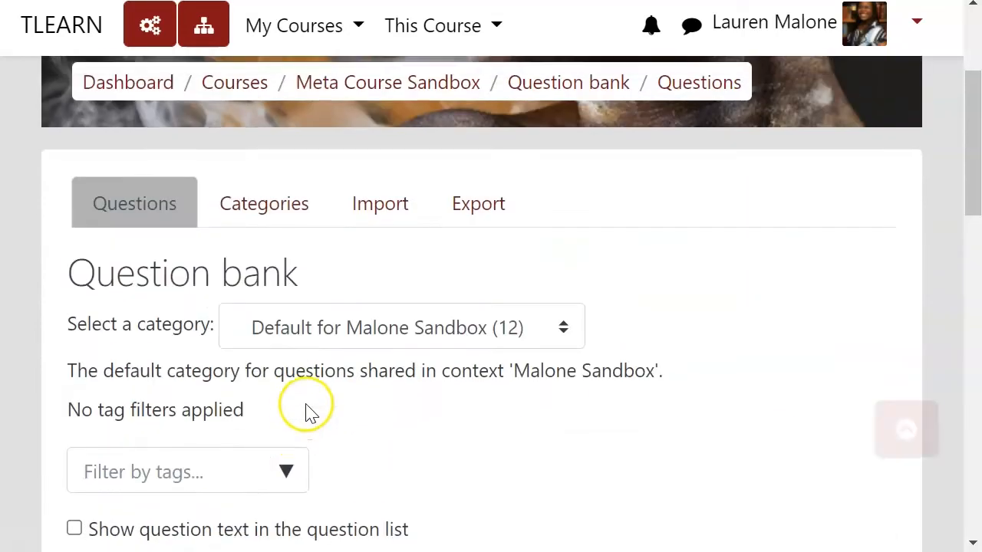
scroll(310, 413, up, 3)
scroll(306, 372, down, 2)
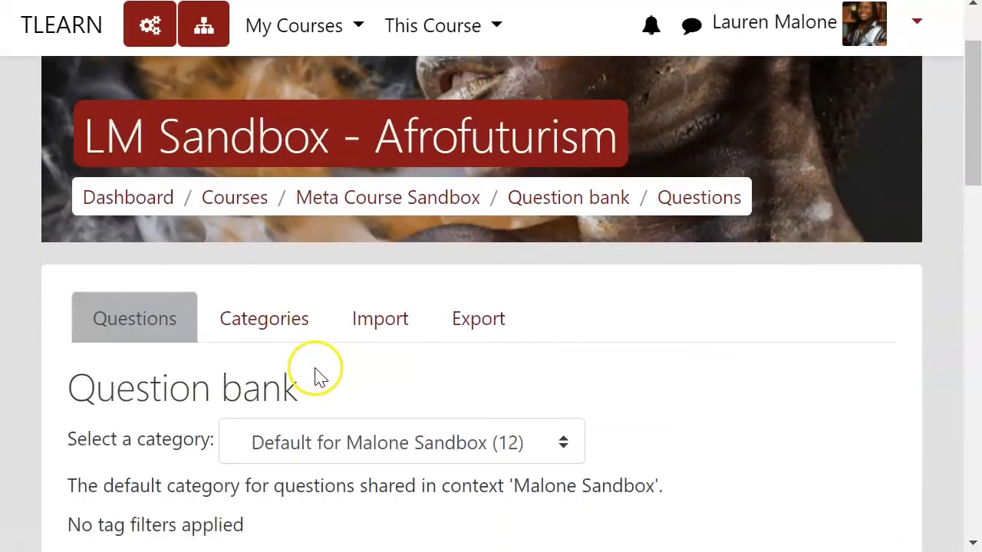
click(377, 332)
scroll(389, 363, down, 4)
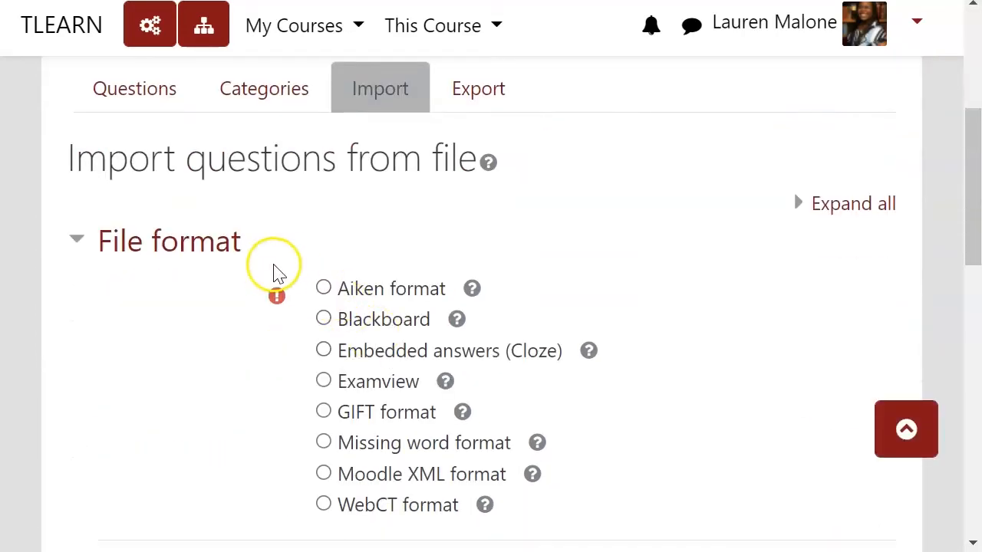
scroll(330, 307, down, 2)
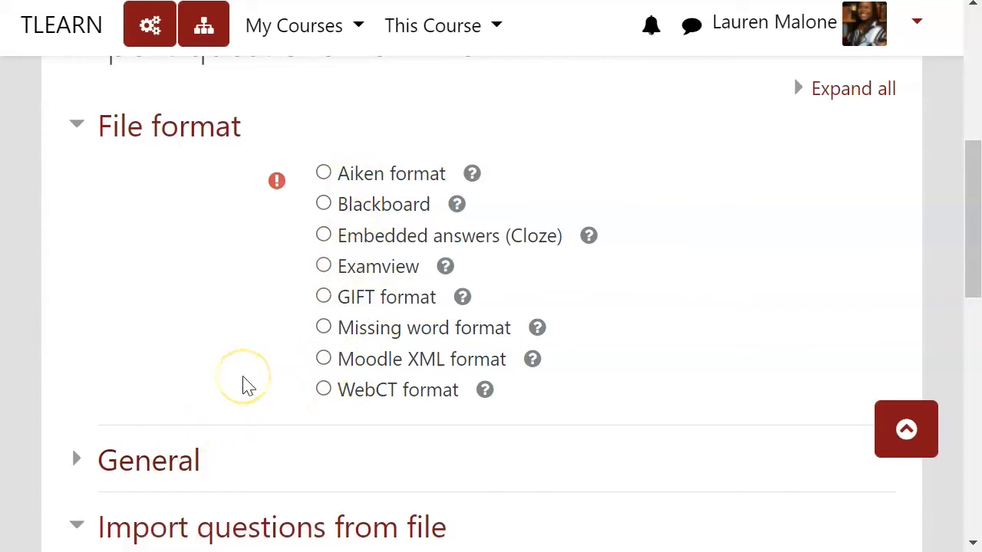
scroll(241, 383, down, 2)
scroll(243, 428, down, 2)
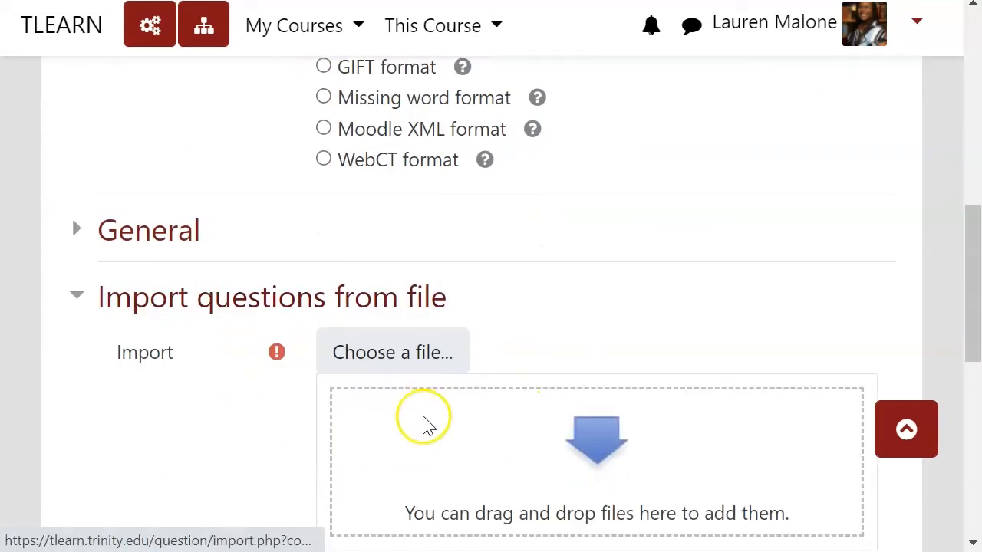
scroll(430, 416, up, 6)
scroll(363, 287, up, 2)
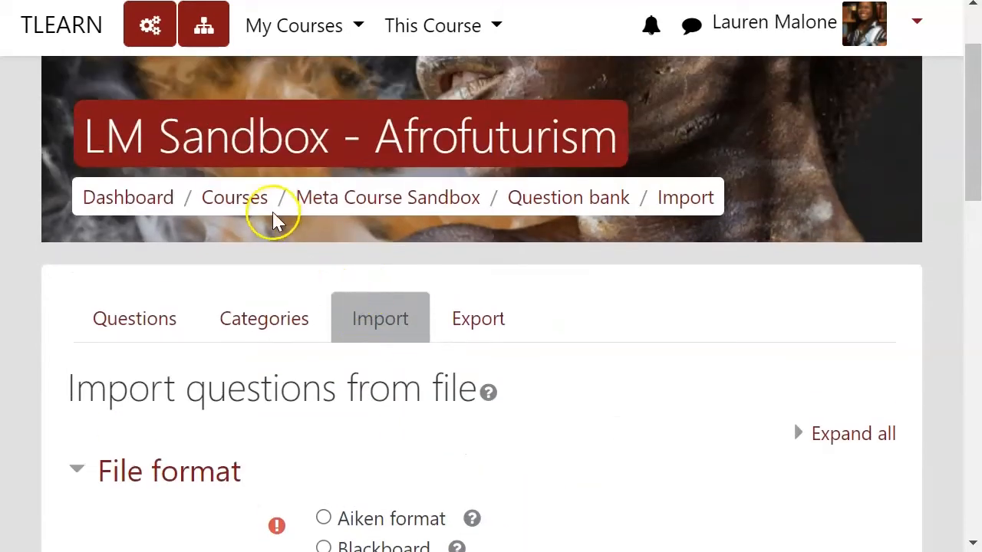
Step: Return to the Meta Course Sandbox course page and open Remix Quiz in the Remix & Retelling section
click(343, 194)
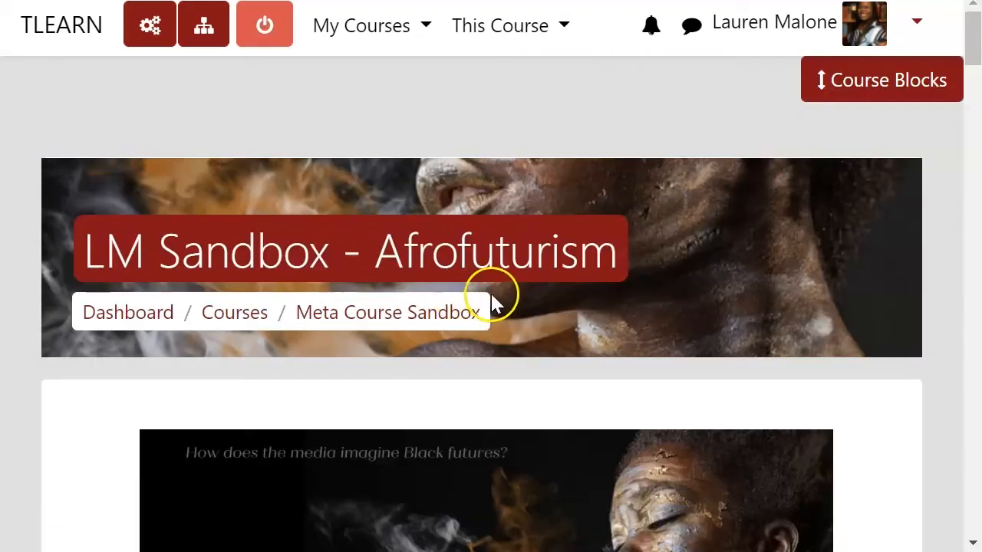
scroll(491, 291, down, 10)
scroll(495, 299, down, 15)
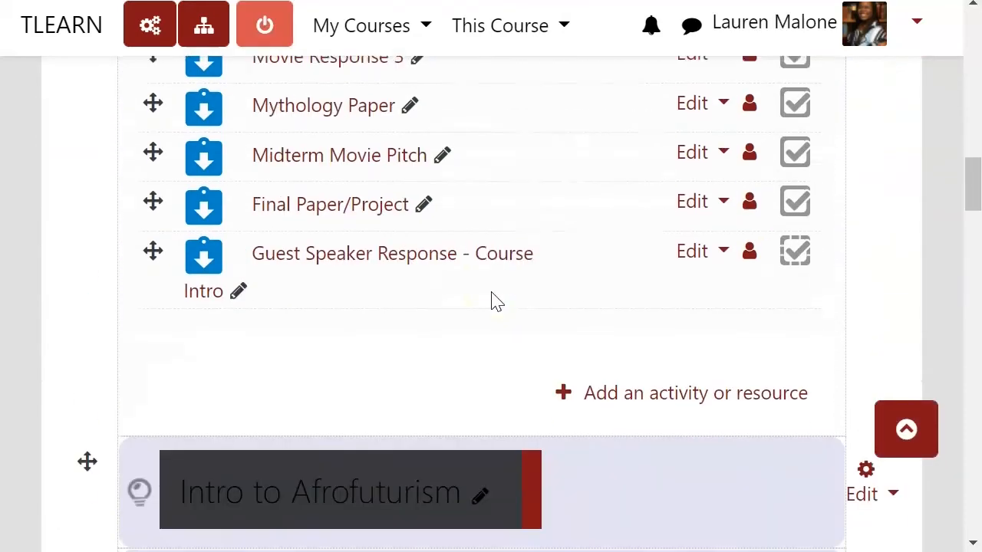
scroll(345, 215, down, 3)
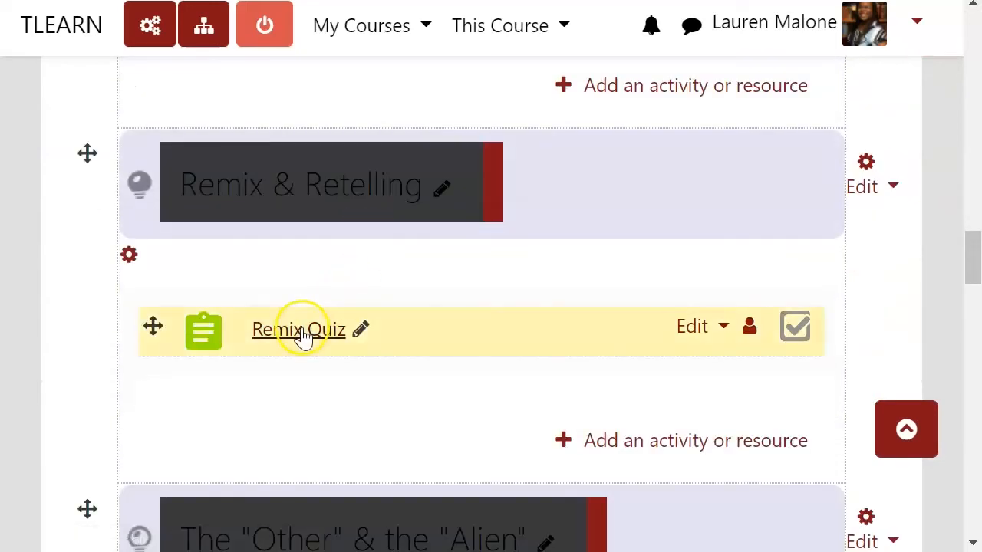
click(303, 329)
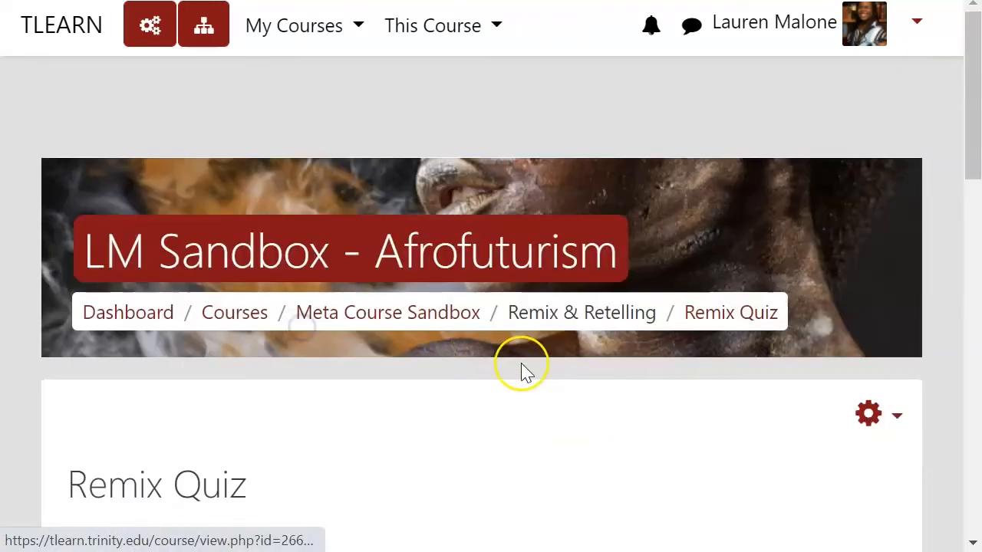
click(879, 402)
click(768, 469)
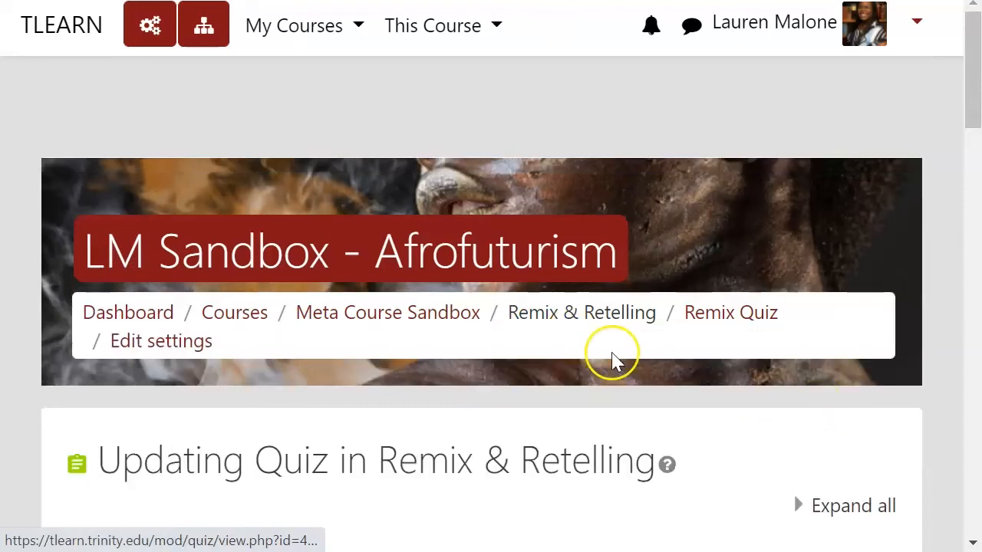
key(alt+Left)
Step: Open the question editing page of the Remix Quiz
scroll(767, 307, down, 3)
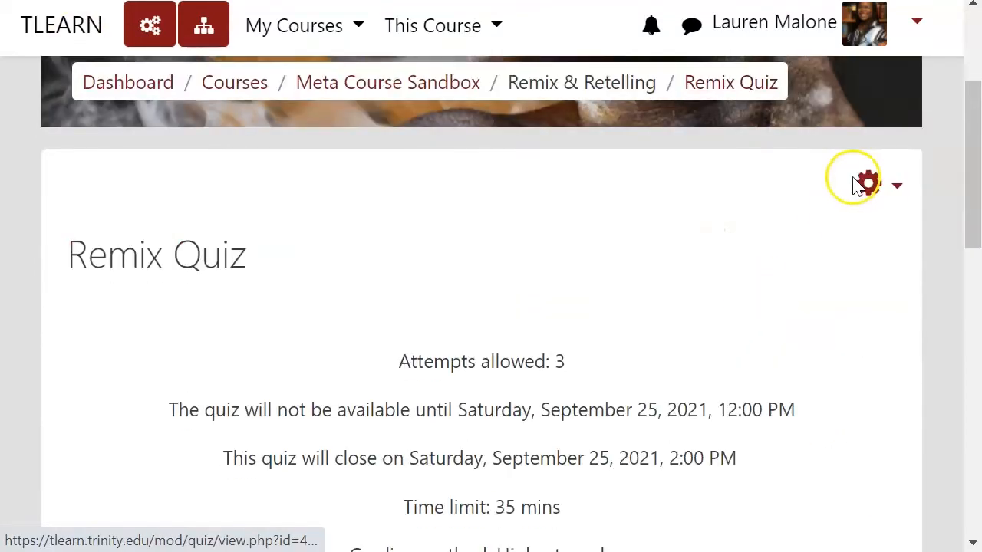
click(858, 184)
click(780, 346)
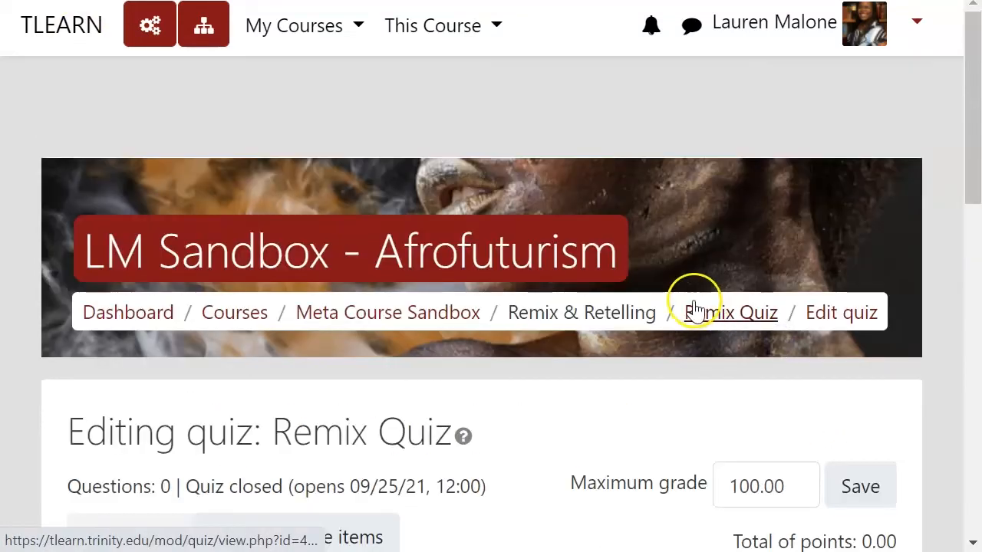
Step: Add the Honor Code question tagged Quiz Standard from the question bank to the Remix Quiz
scroll(668, 322, down, 3)
click(856, 418)
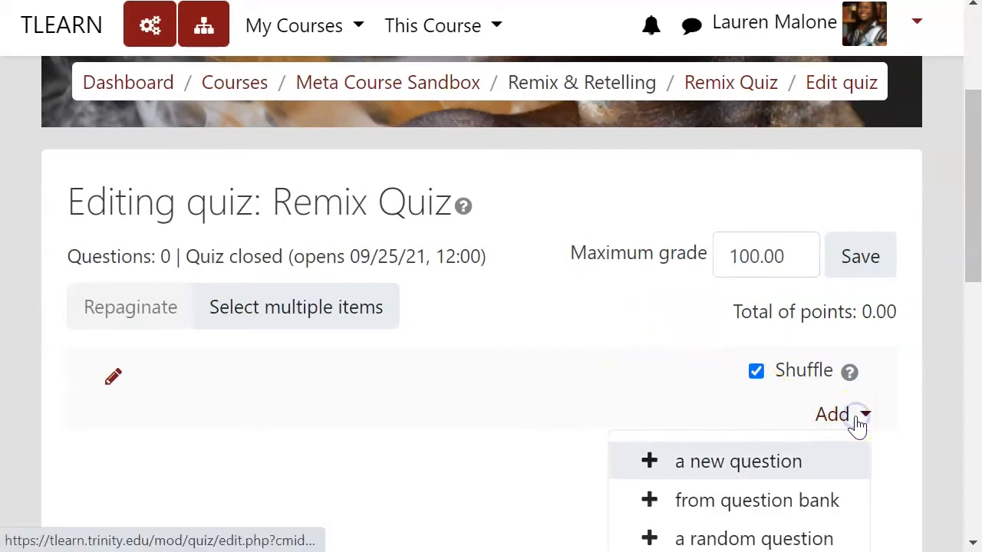
scroll(662, 399, down, 2)
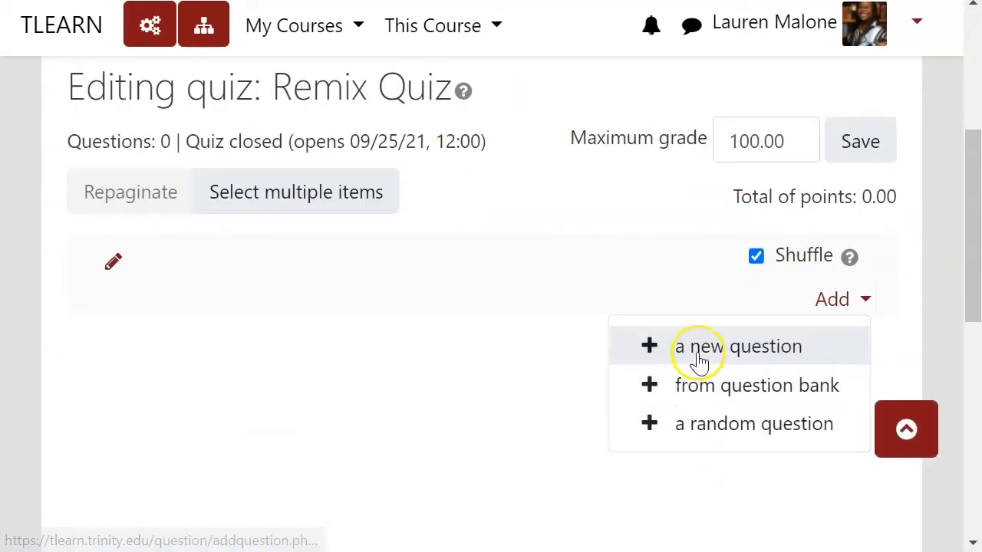
click(737, 395)
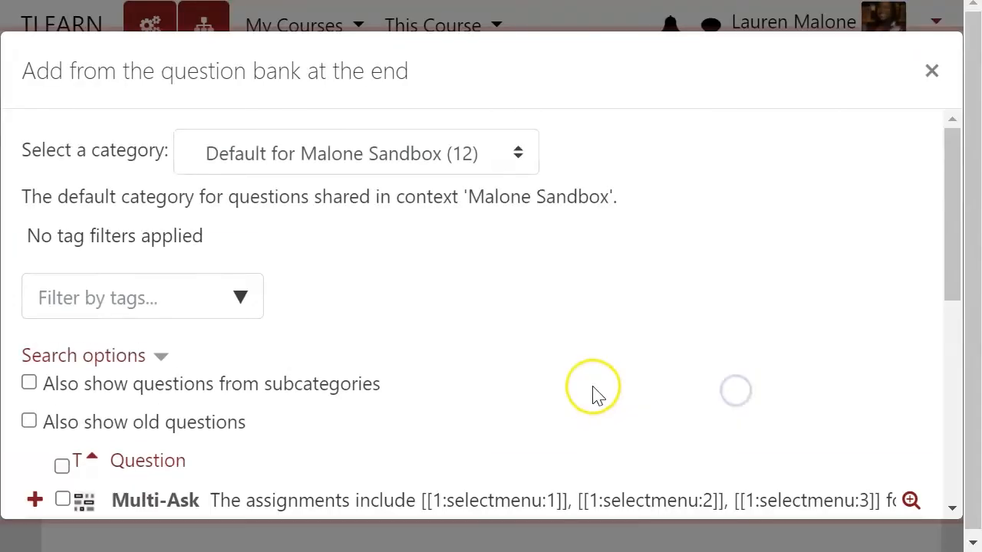
scroll(307, 326, down, 3)
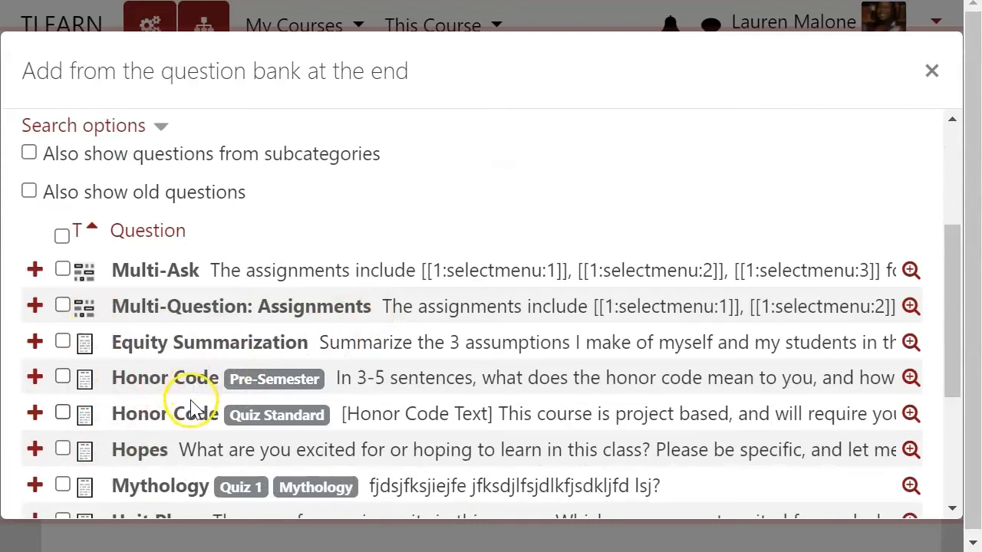
click(63, 414)
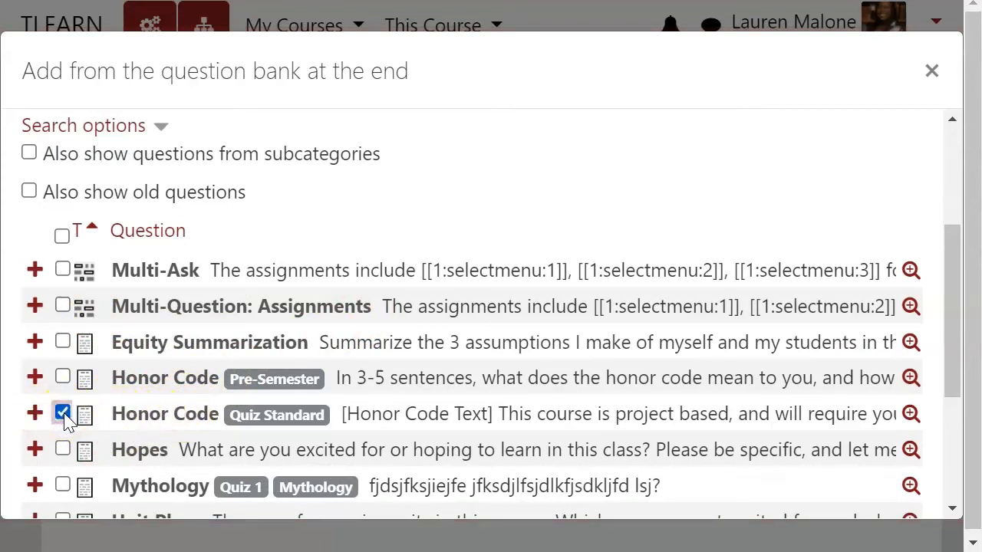
scroll(169, 415, down, 3)
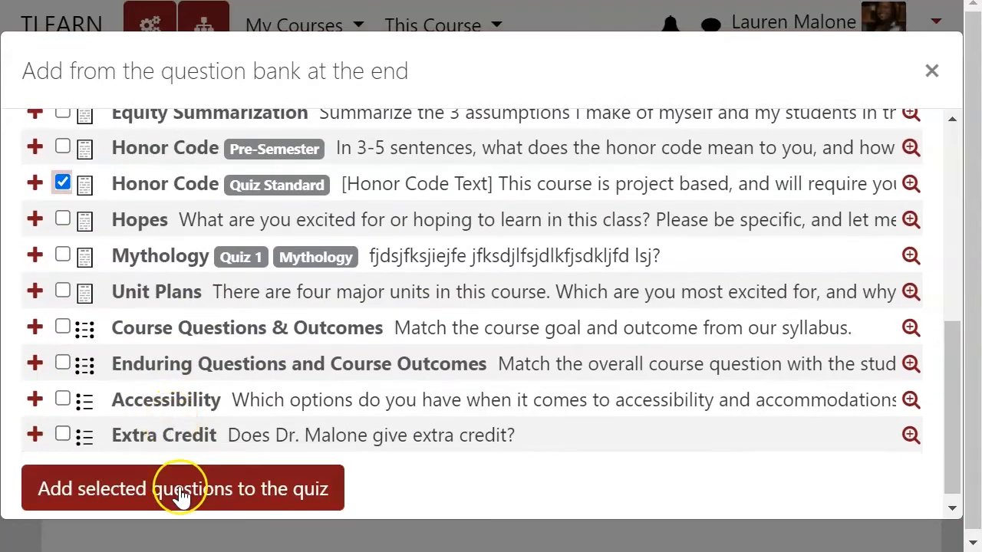
click(181, 495)
scroll(181, 506, down, 5)
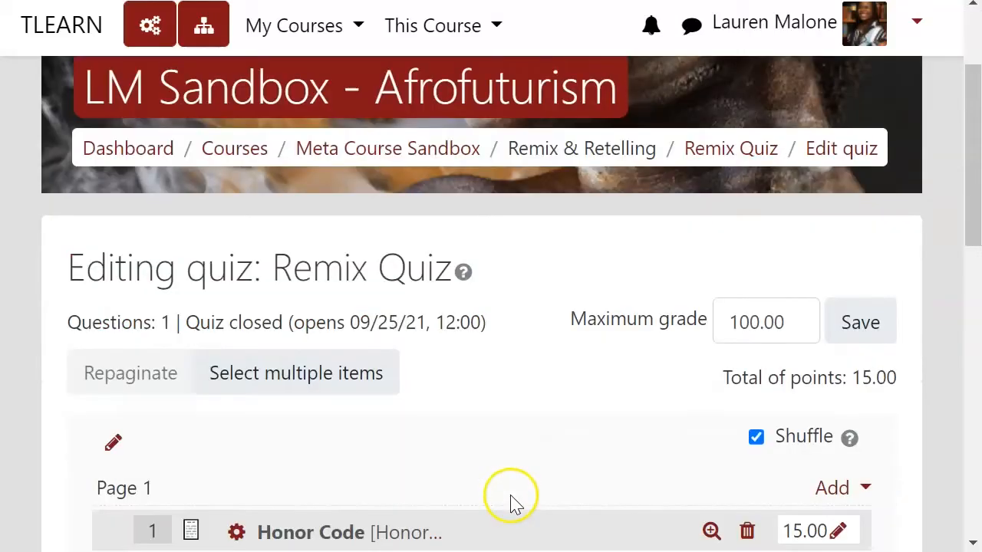
Step: Set the Honor Code question's points to 0 in the Remix Quiz
scroll(583, 360, down, 2)
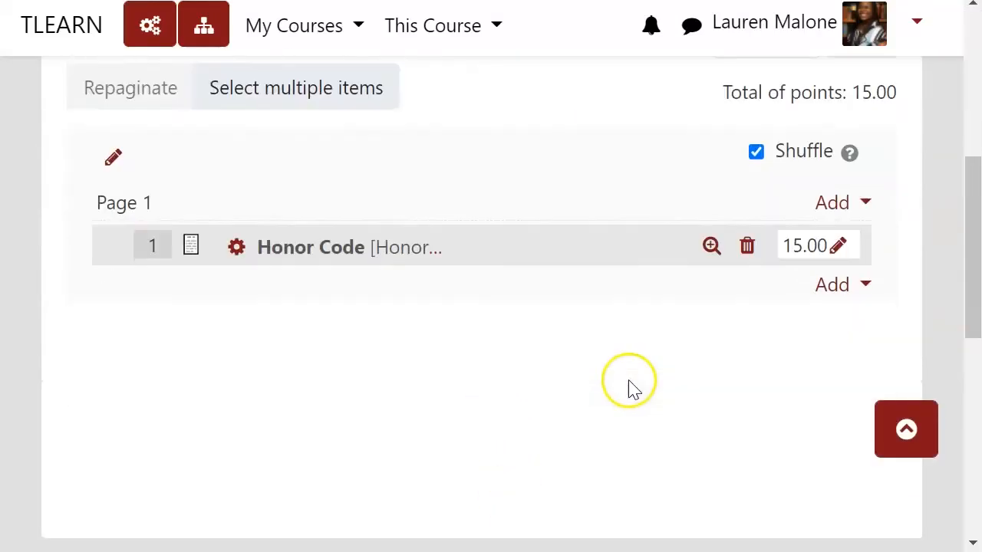
double_click(803, 236)
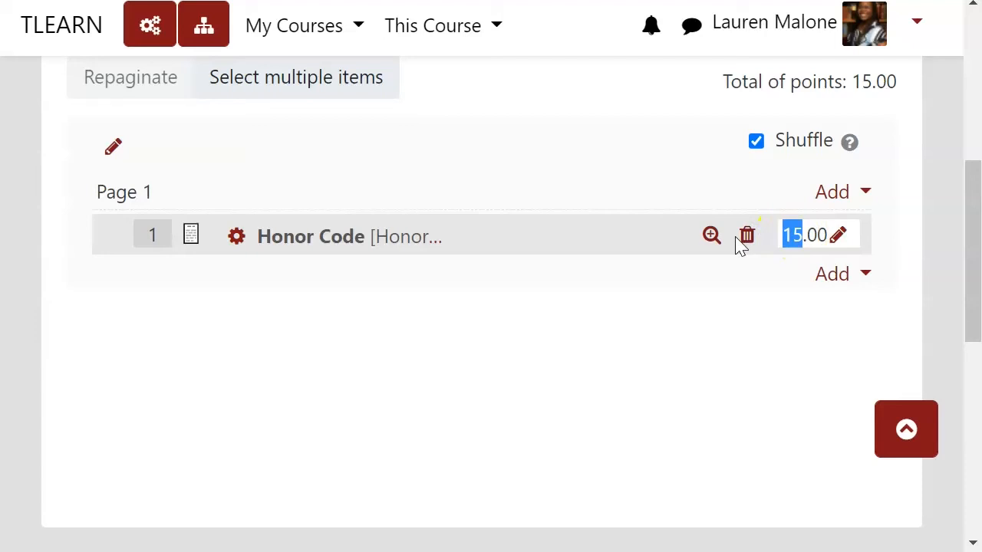
click(795, 228)
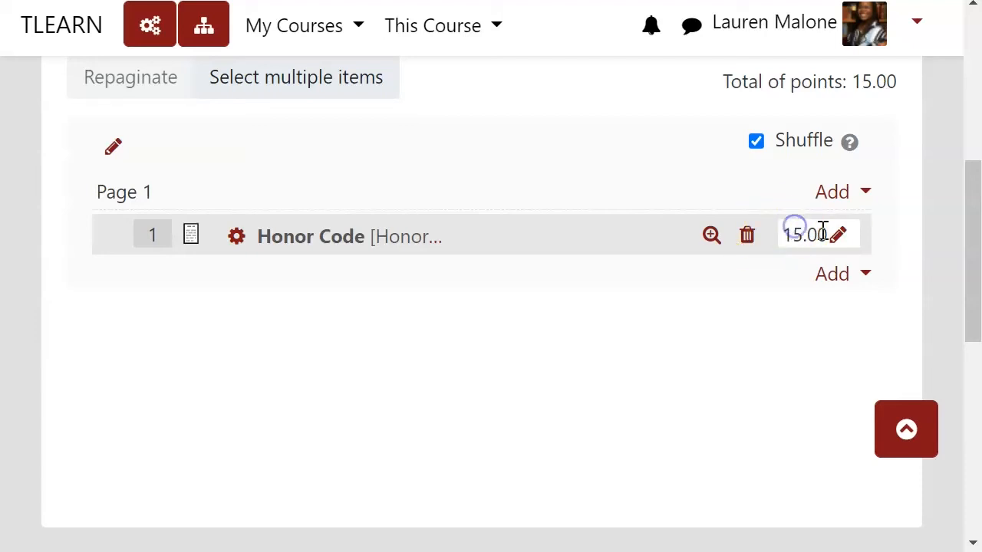
click(840, 232)
click(769, 239)
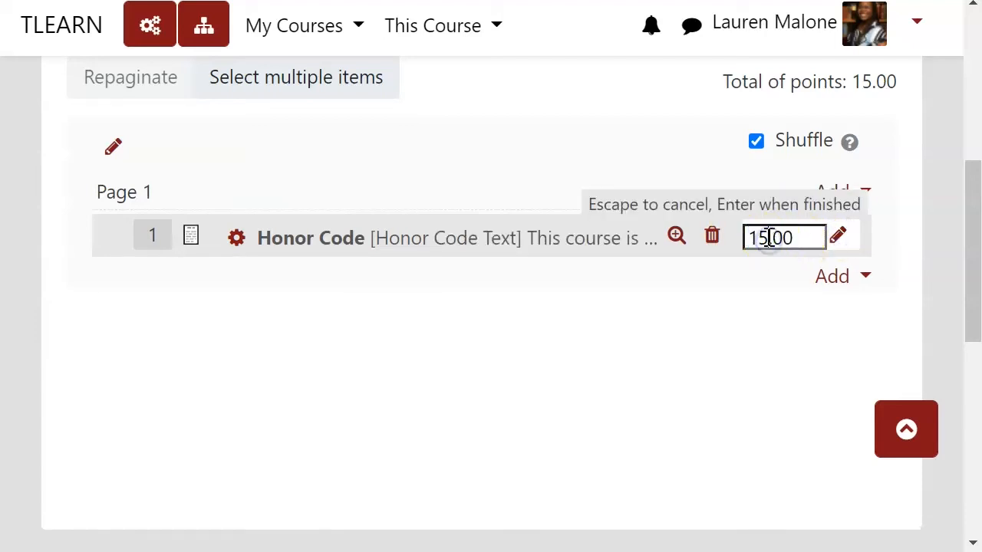
drag(769, 239, 724, 241)
text(0)
click(761, 241)
key(Return)
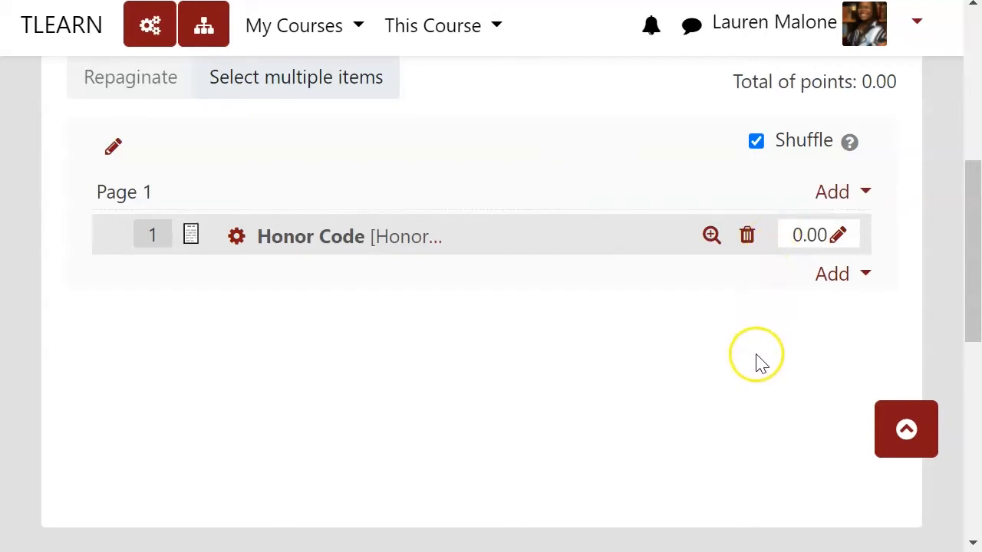
Step: Open the form for adding a random question at the quiz's end and examine the default category's matching questions
click(859, 278)
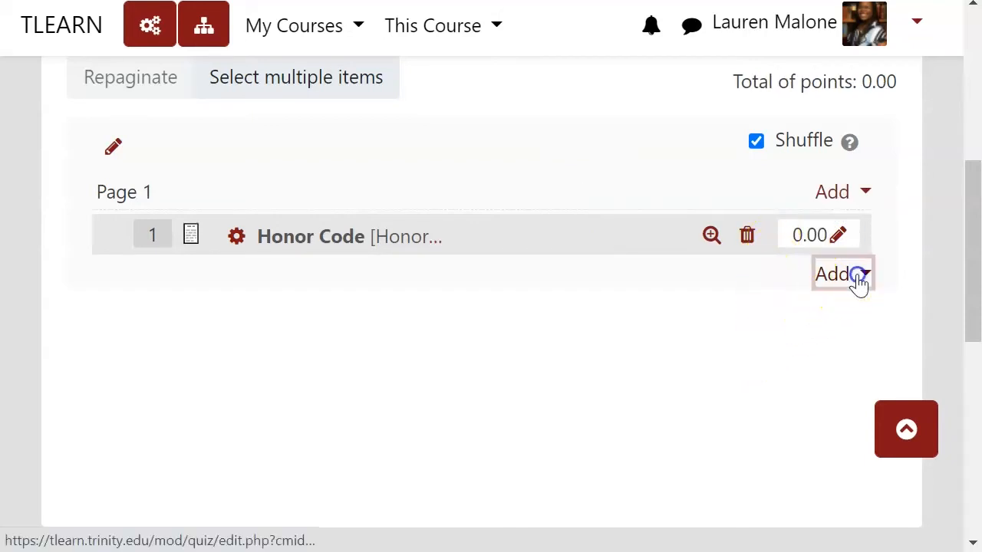
click(771, 391)
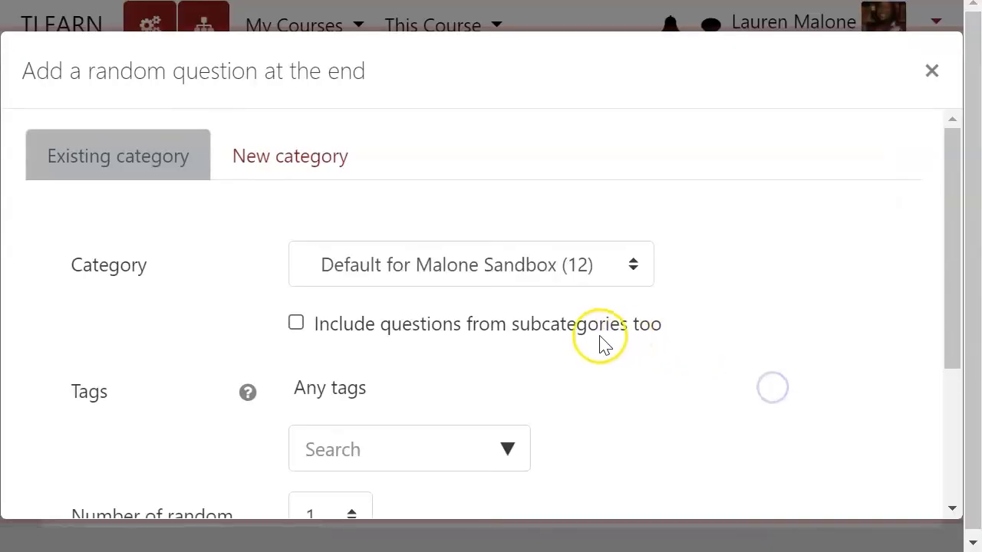
scroll(691, 299, down, 3)
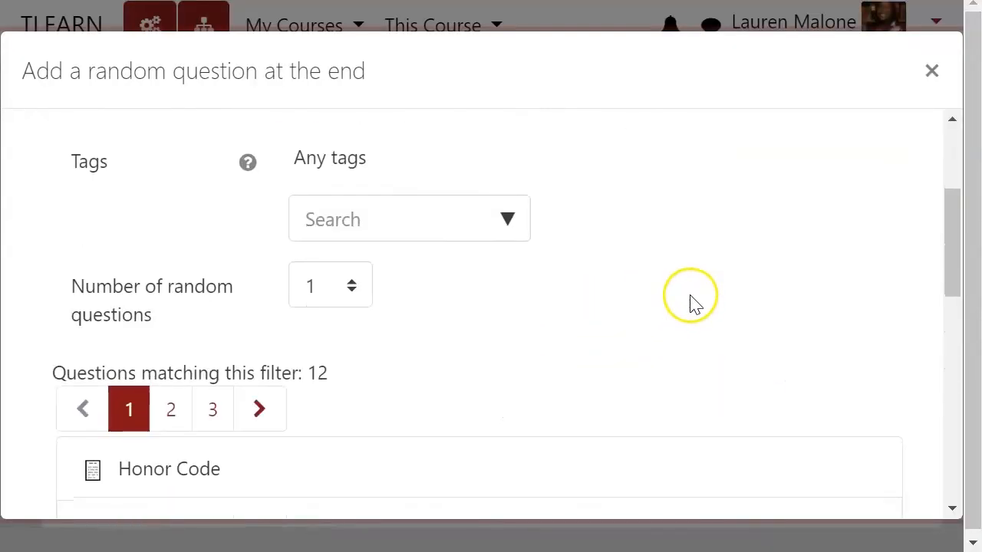
scroll(690, 303, down, 2)
scroll(685, 291, down, 5)
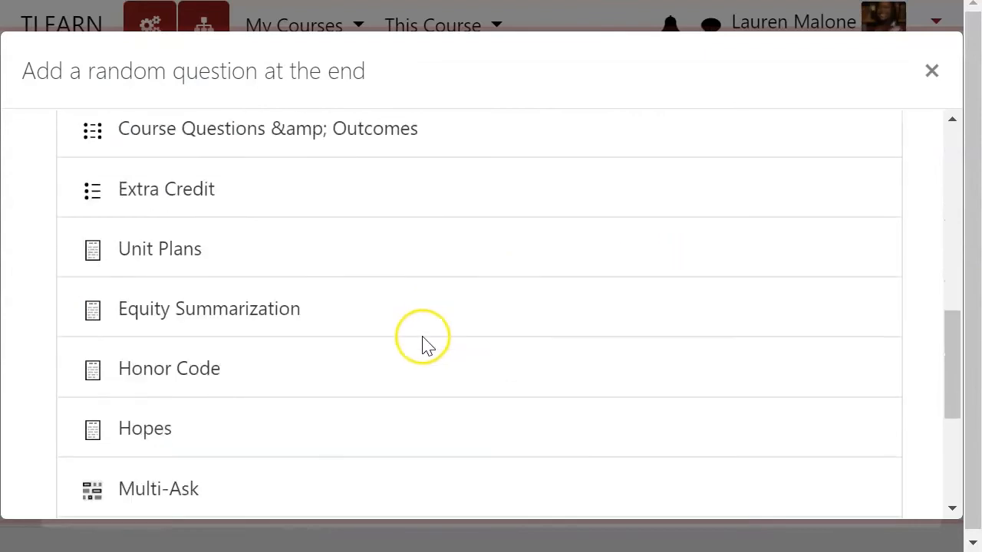
scroll(425, 345, down, 4)
scroll(421, 344, up, 8)
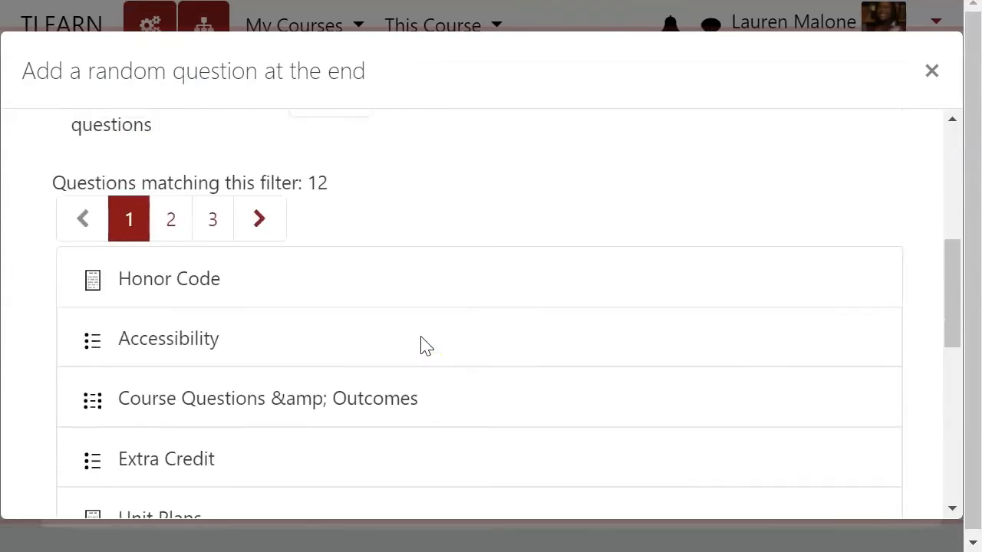
scroll(423, 342, down, 8)
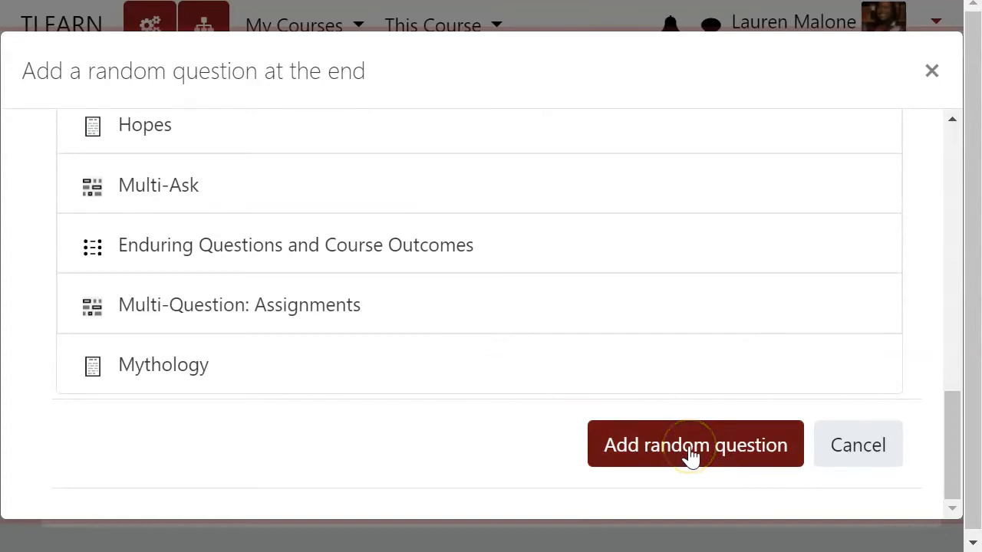
scroll(386, 307, up, 3)
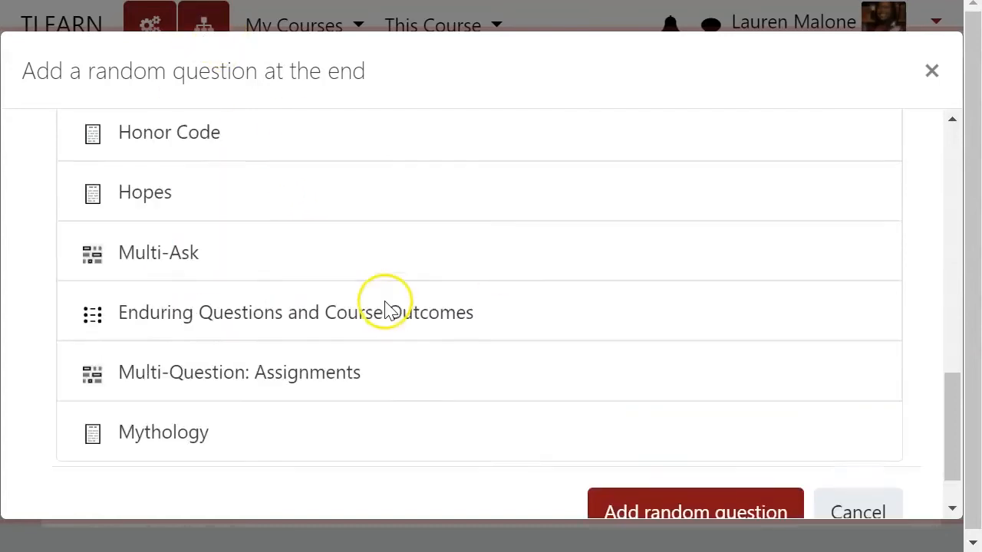
scroll(385, 307, up, 3)
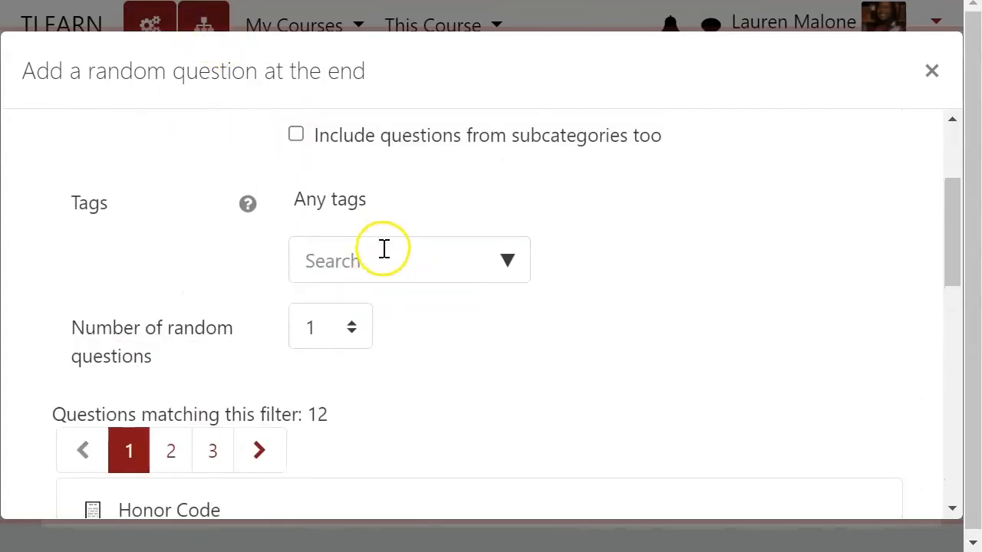
Step: Filter the random question by the mythology tag and add one random question to the end of the quiz
click(384, 249)
text(myth)
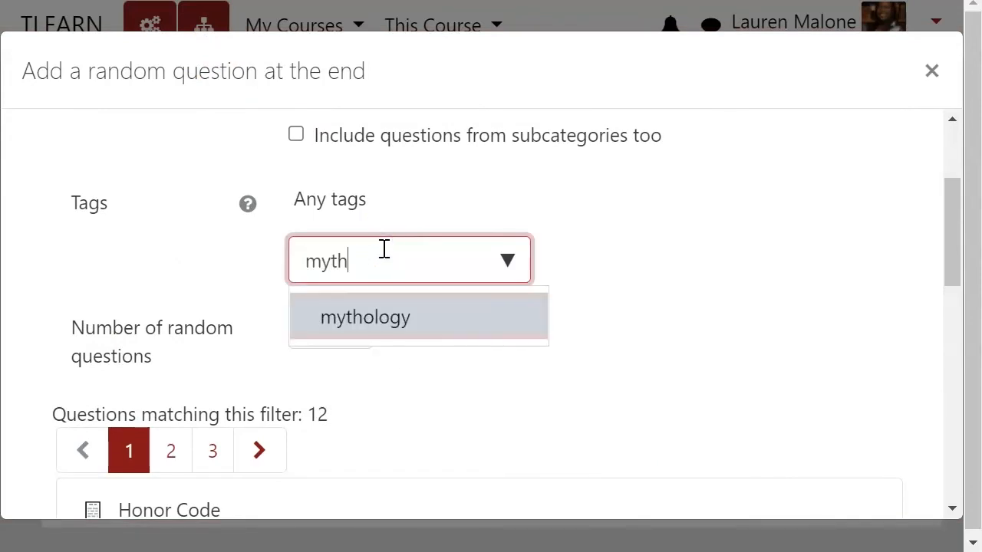
click(386, 307)
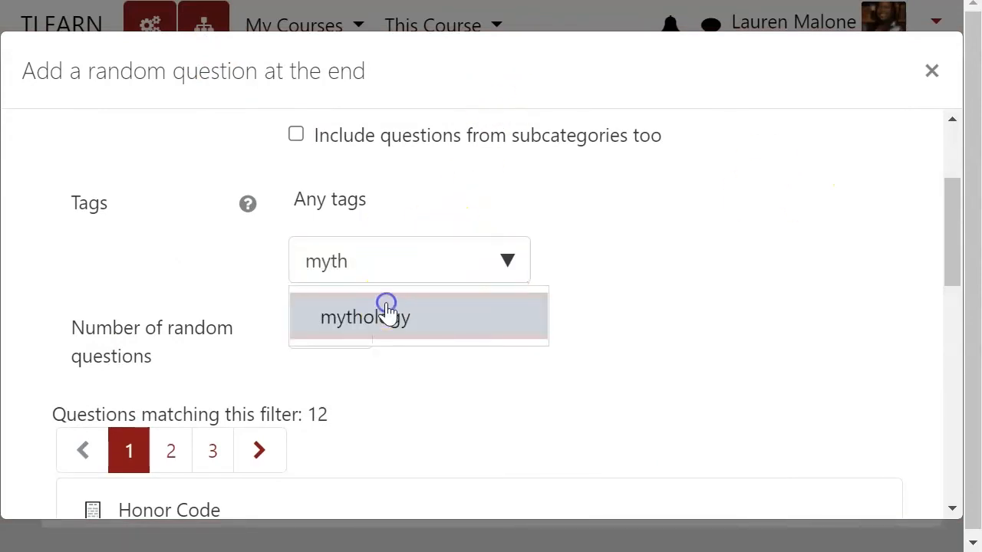
scroll(620, 253, down, 5)
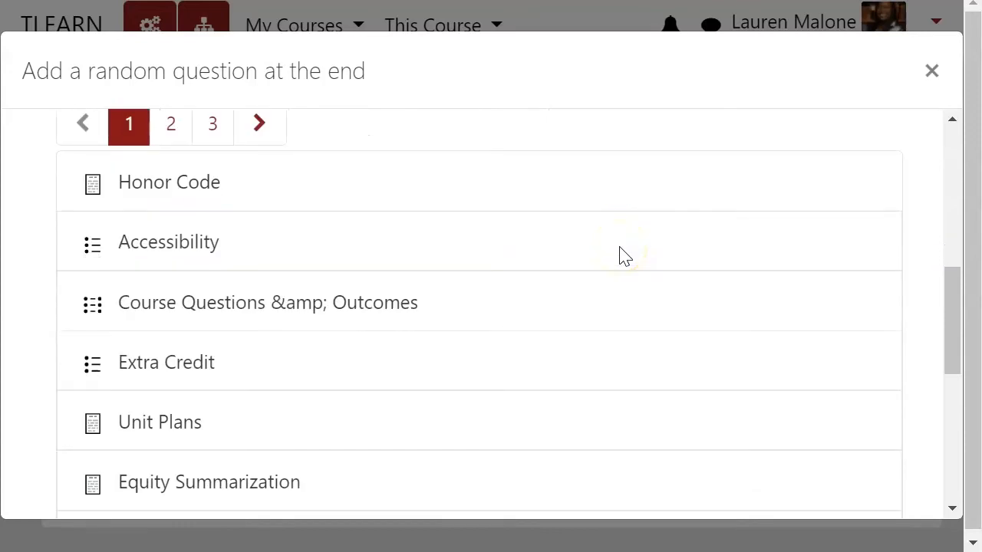
scroll(621, 255, up, 3)
scroll(620, 256, up, 3)
click(619, 243)
click(638, 341)
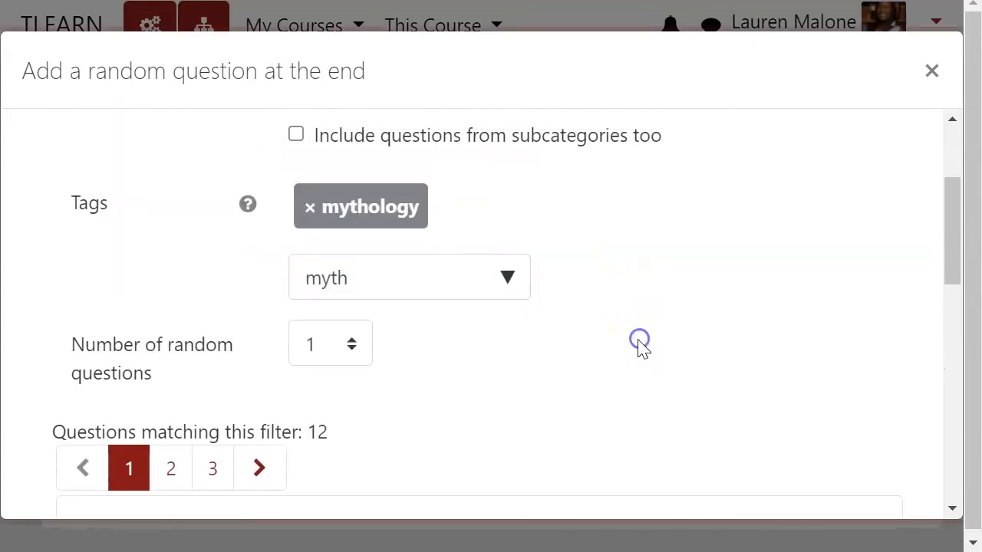
scroll(548, 329, down, 10)
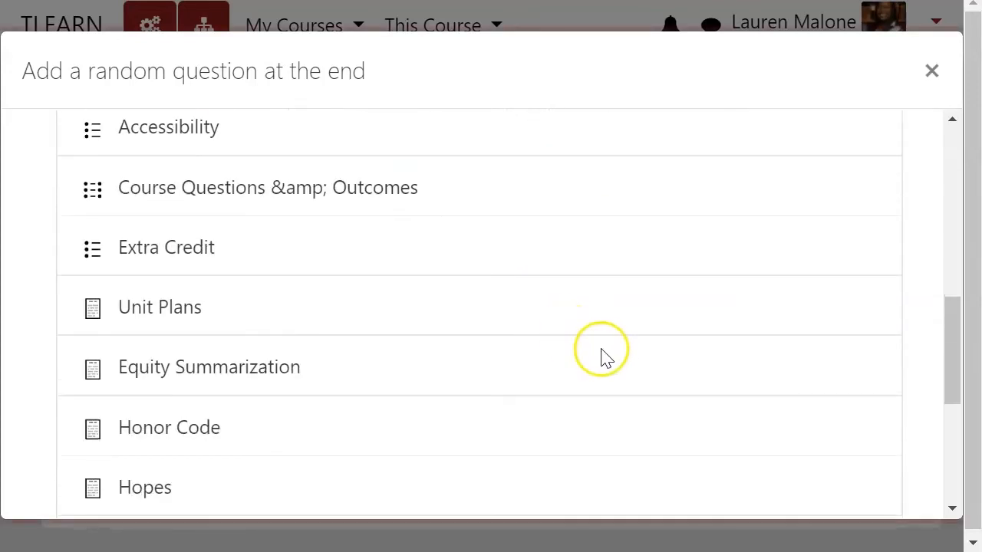
click(684, 462)
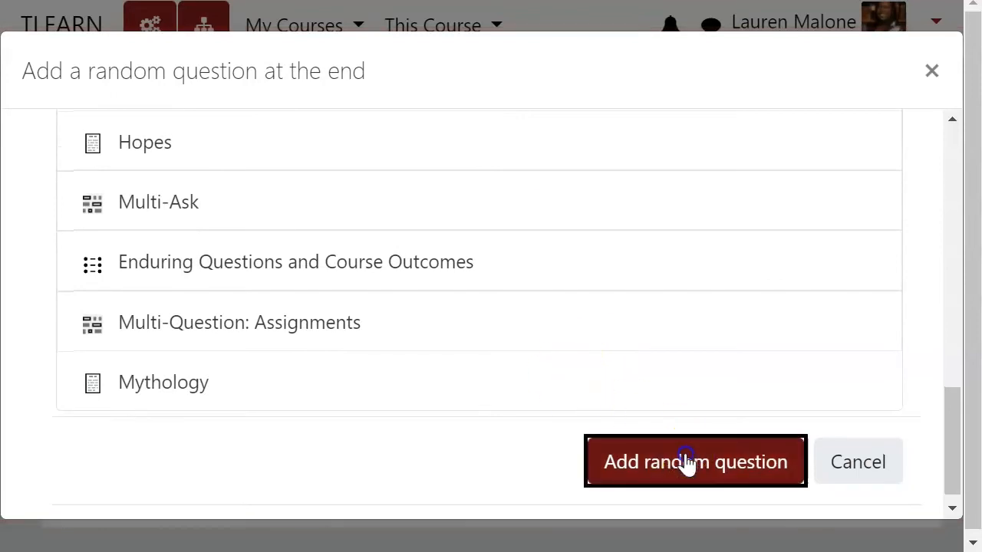
Step: Open the random question's matching questions in the question bank and examine the list
scroll(518, 431, down, 5)
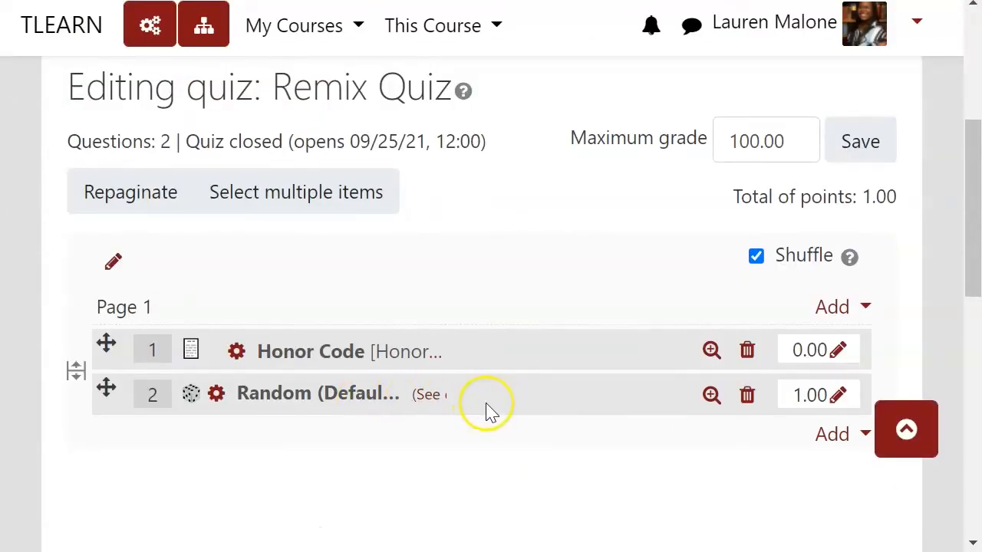
click(439, 403)
scroll(448, 410, down, 3)
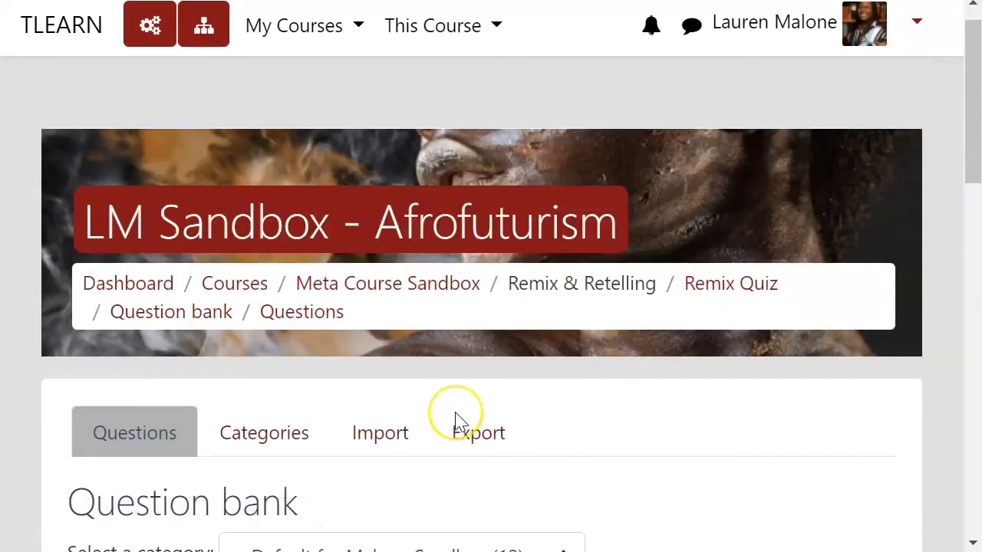
scroll(455, 420, down, 7)
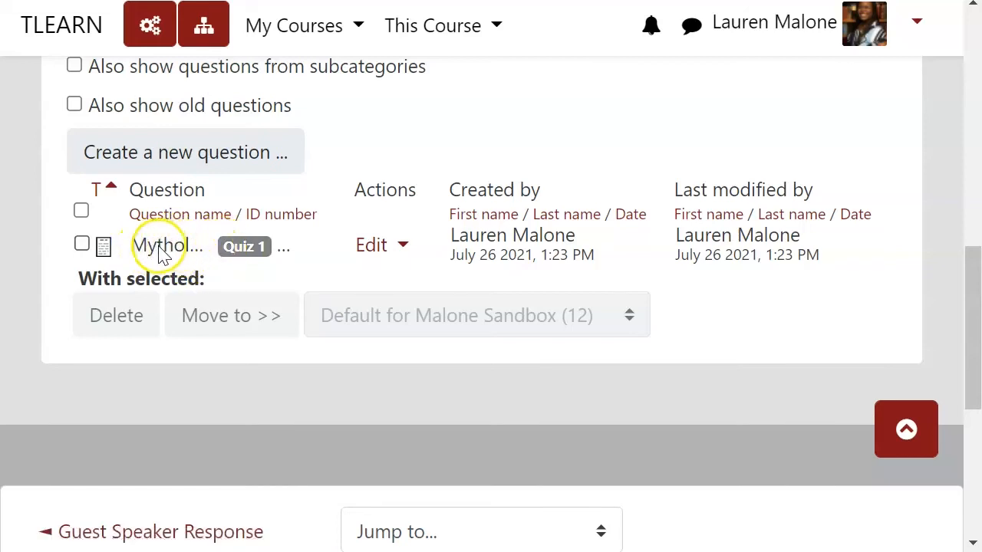
scroll(193, 267, up, 3)
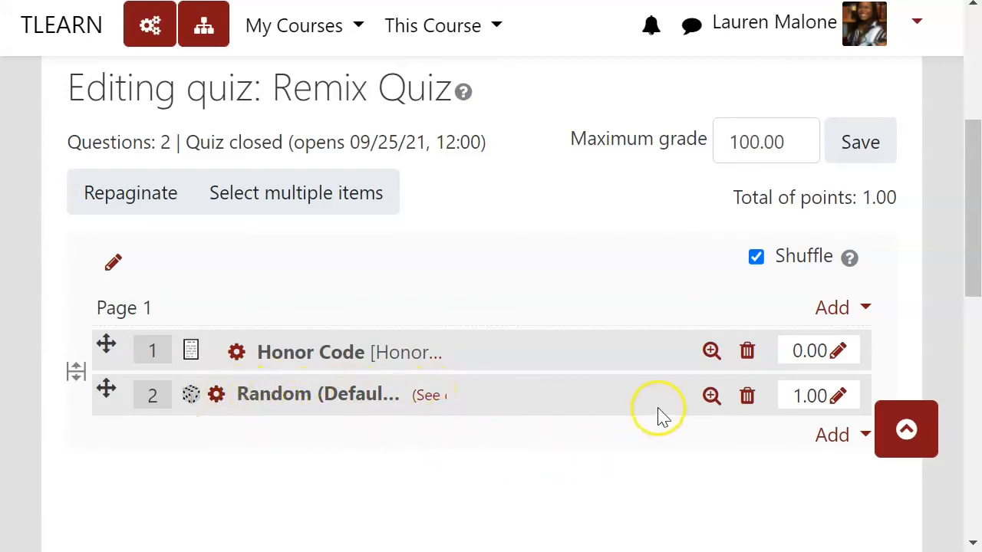
Step: Set the random question's points to 5 in the Remix Quiz
click(798, 395)
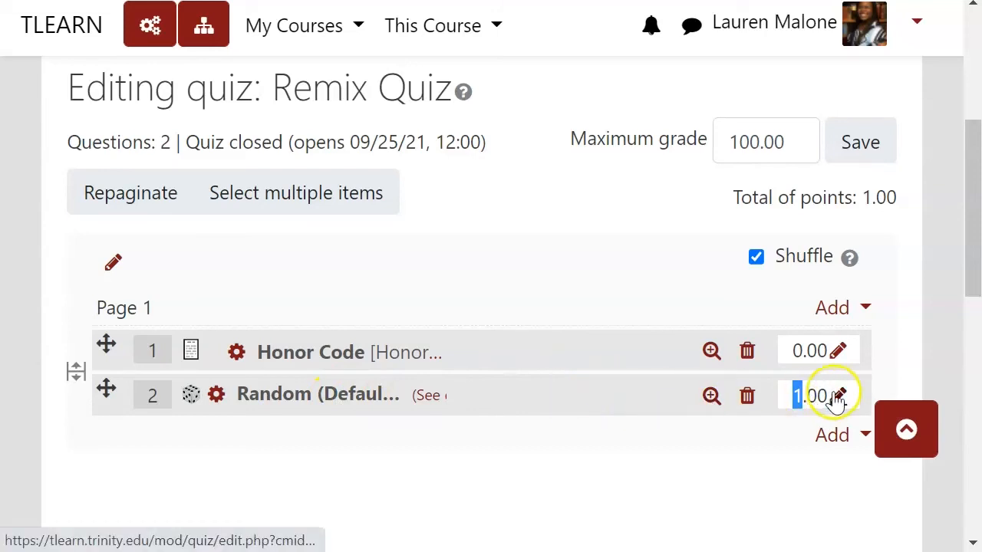
click(708, 474)
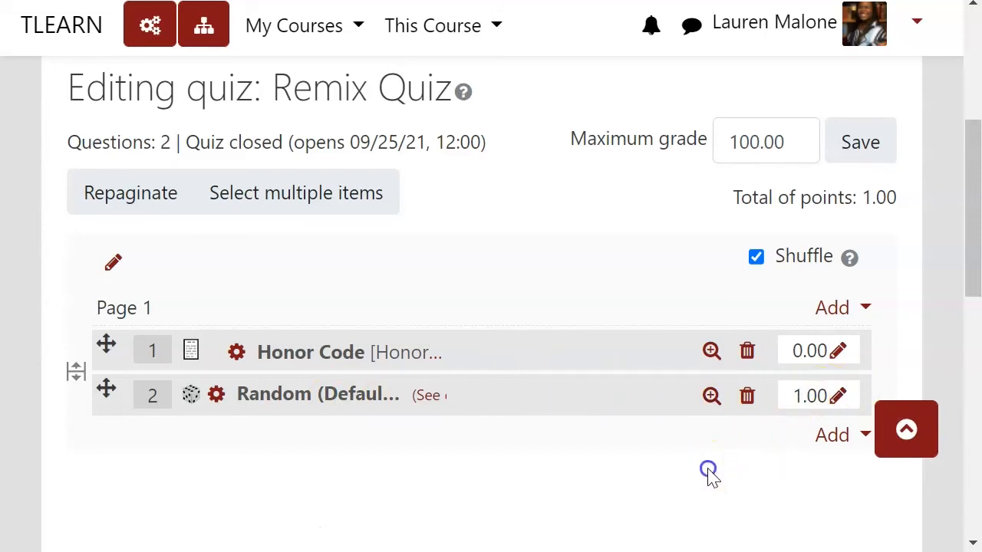
click(840, 396)
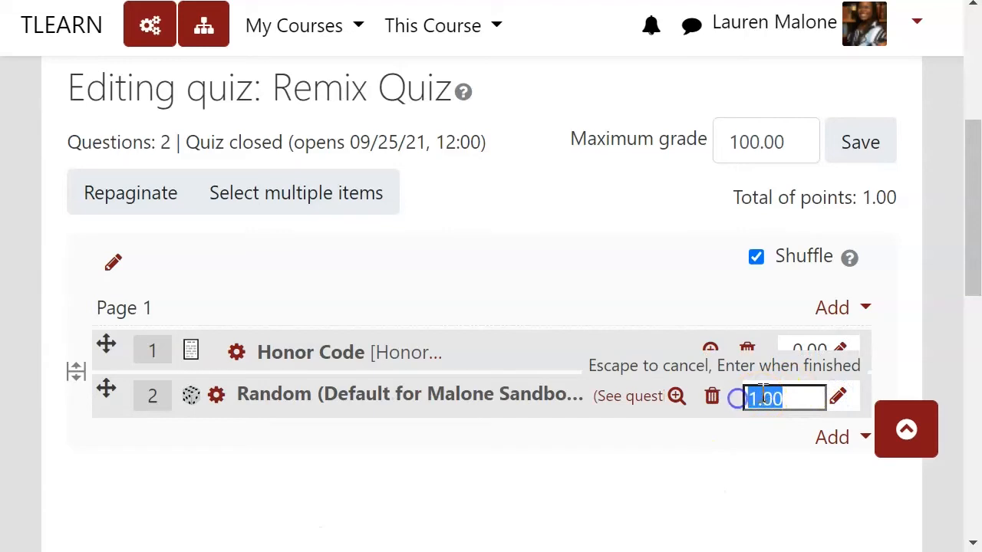
click(759, 398)
drag(759, 398, 746, 397)
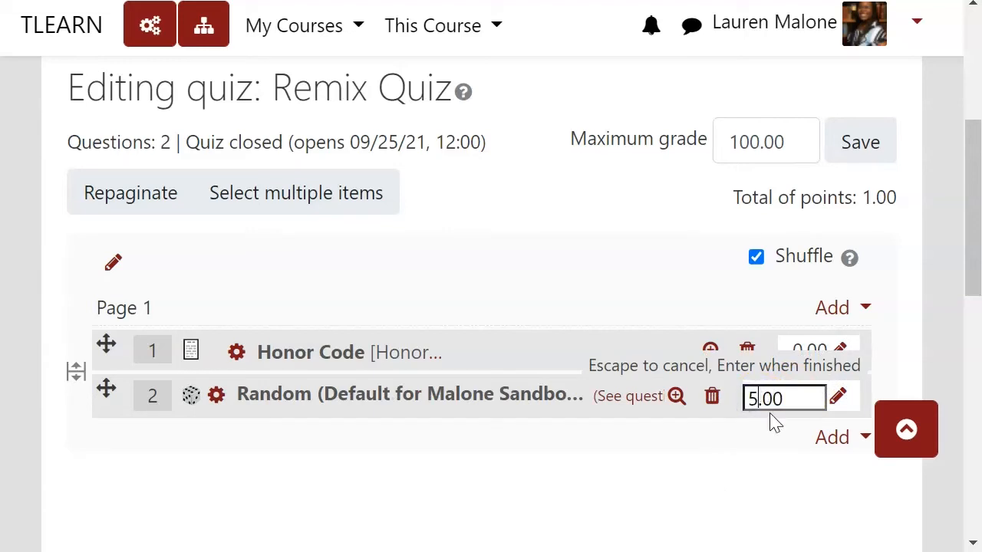
text(5)
key(Return)
click(706, 465)
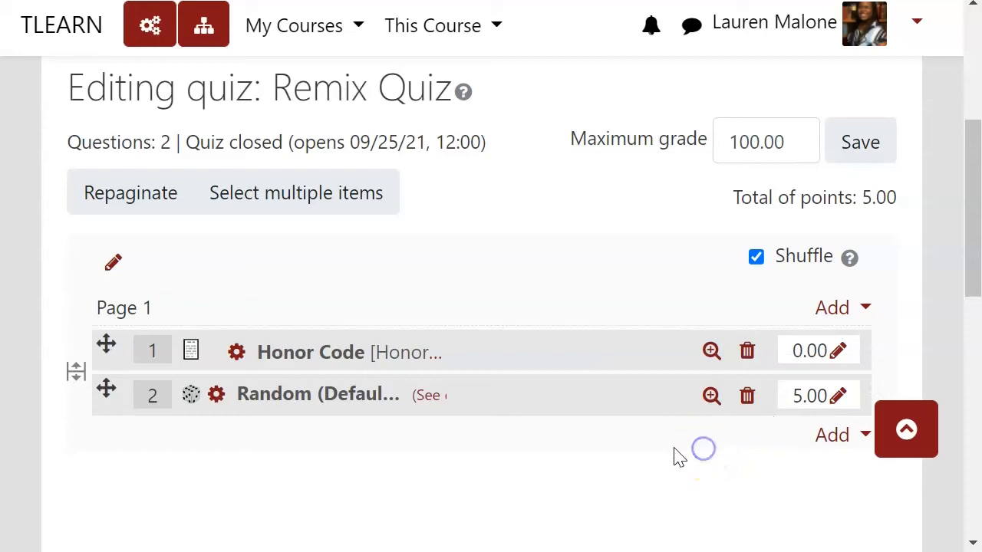
Step: Start a new question at the end of the quiz and view the Combined question type's description
click(841, 441)
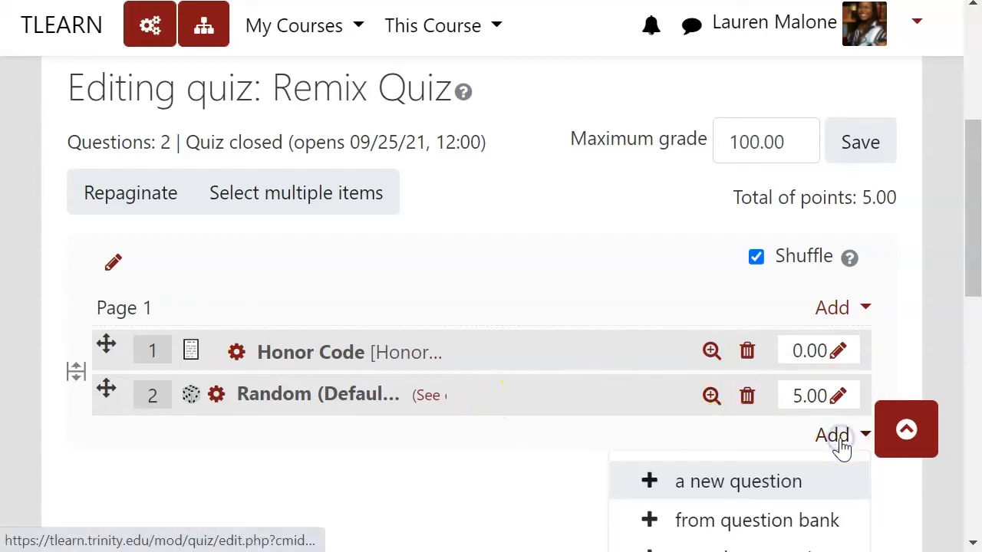
click(746, 482)
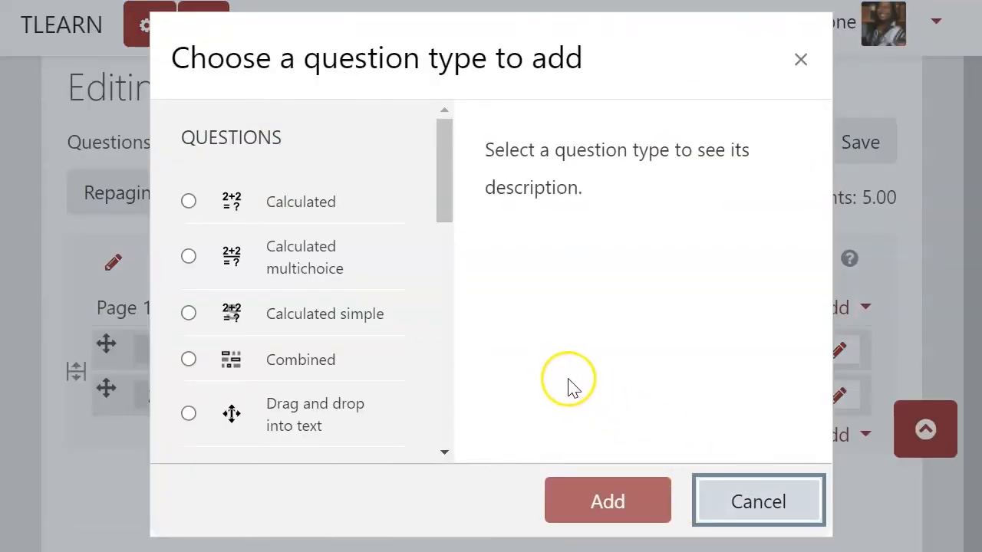
drag(446, 164, 449, 213)
click(319, 157)
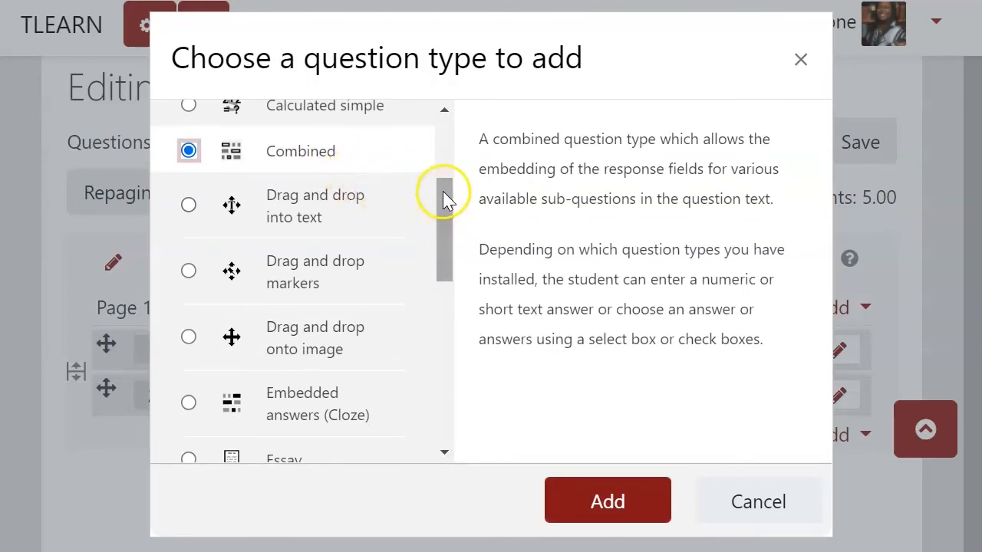
Step: Look through the available question types, including the drag and drop variants, and read the Essay type's description
drag(443, 198, 445, 181)
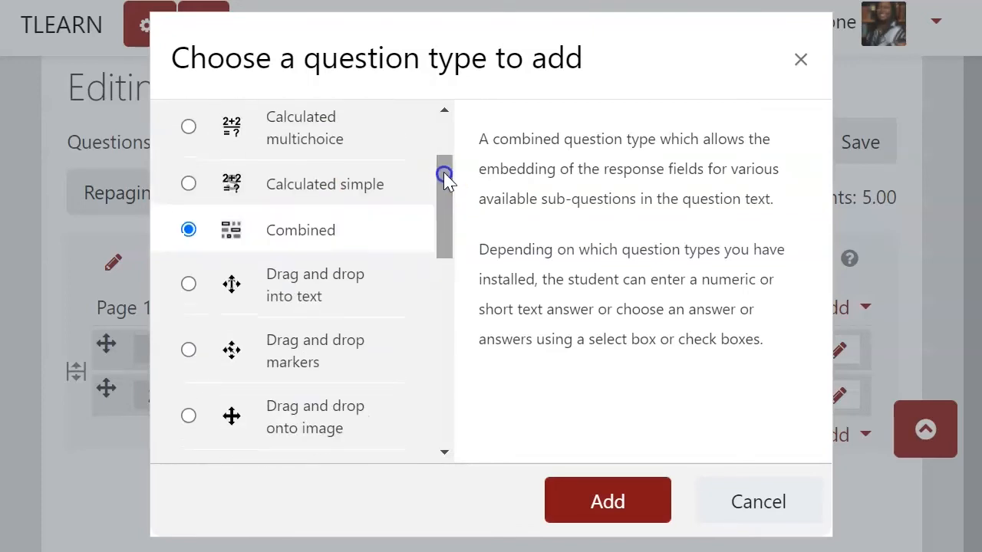
click(438, 202)
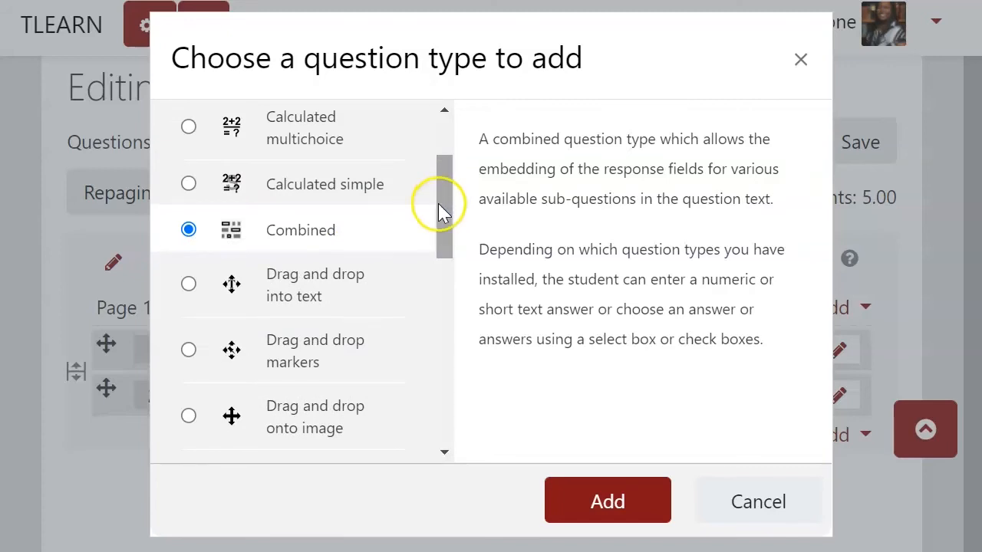
mouse_move(438, 210)
mouse_down()
mouse_move(440, 191)
mouse_move(437, 208)
mouse_up()
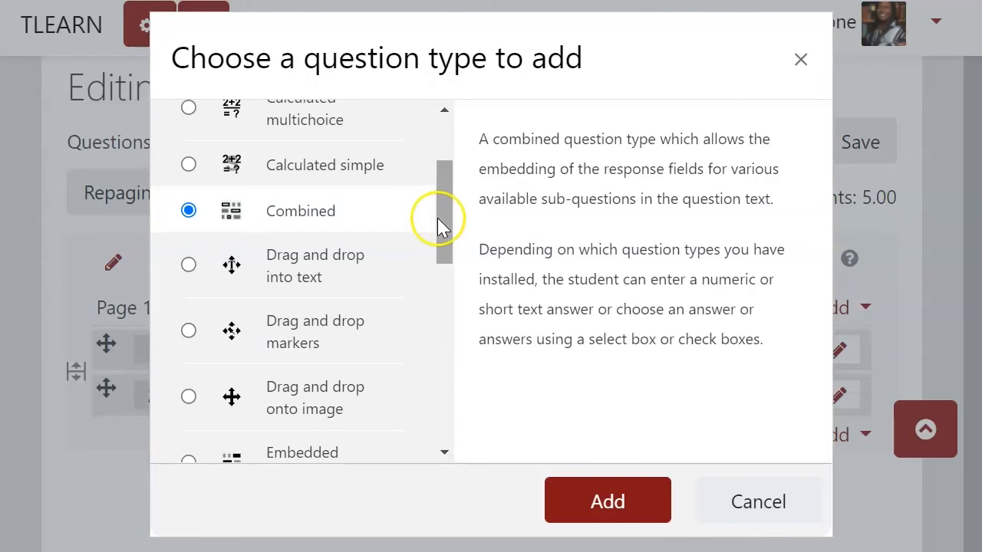
drag(453, 199, 446, 220)
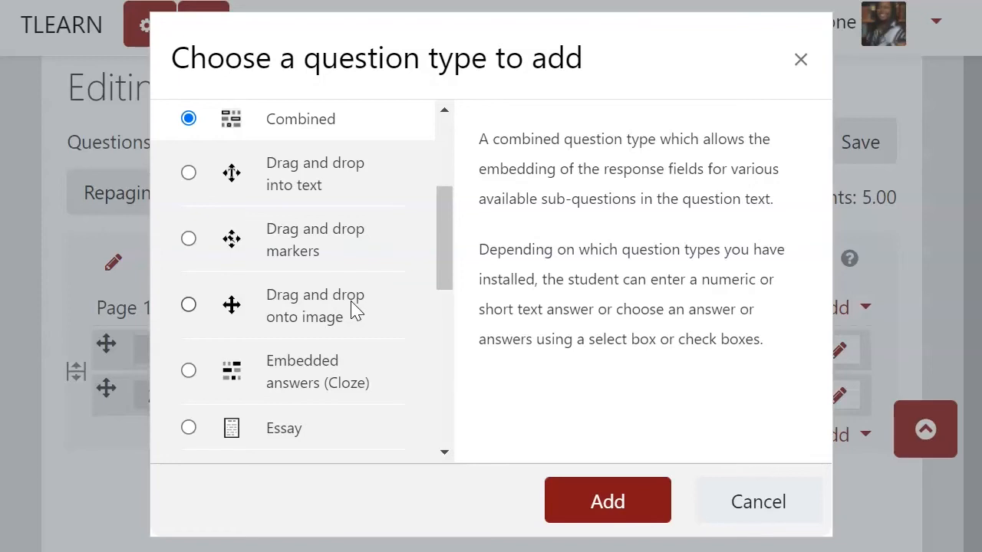
click(335, 291)
scroll(338, 291, down, 3)
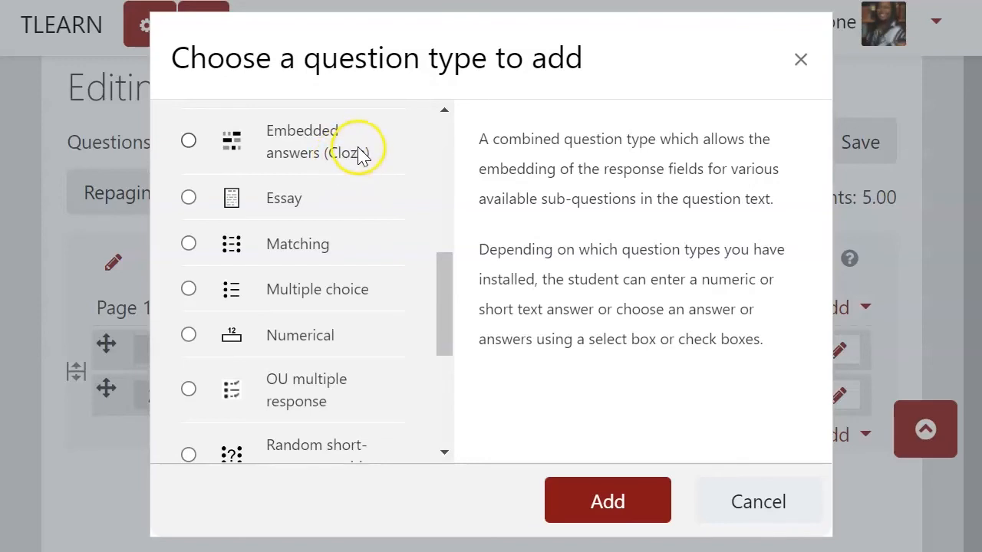
click(309, 198)
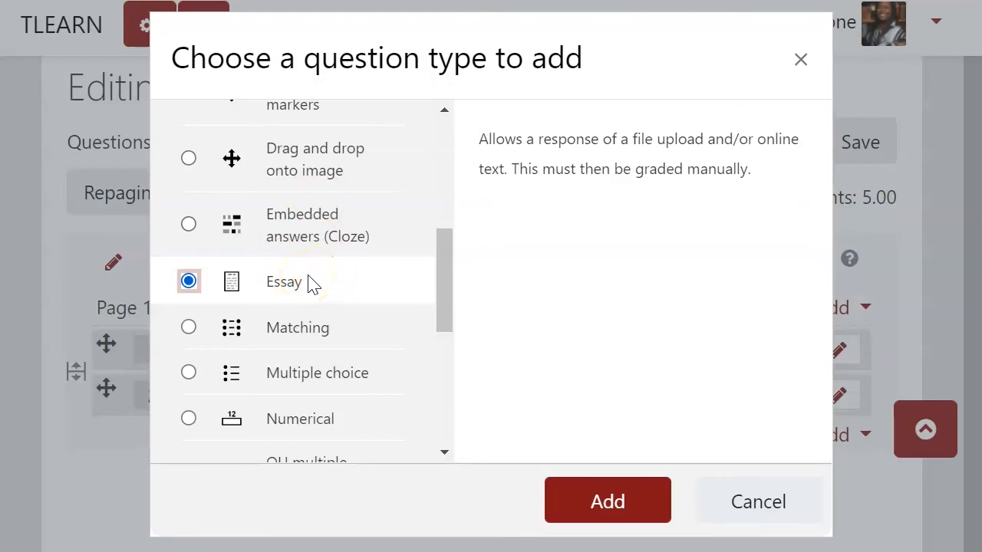
scroll(330, 238, down, 5)
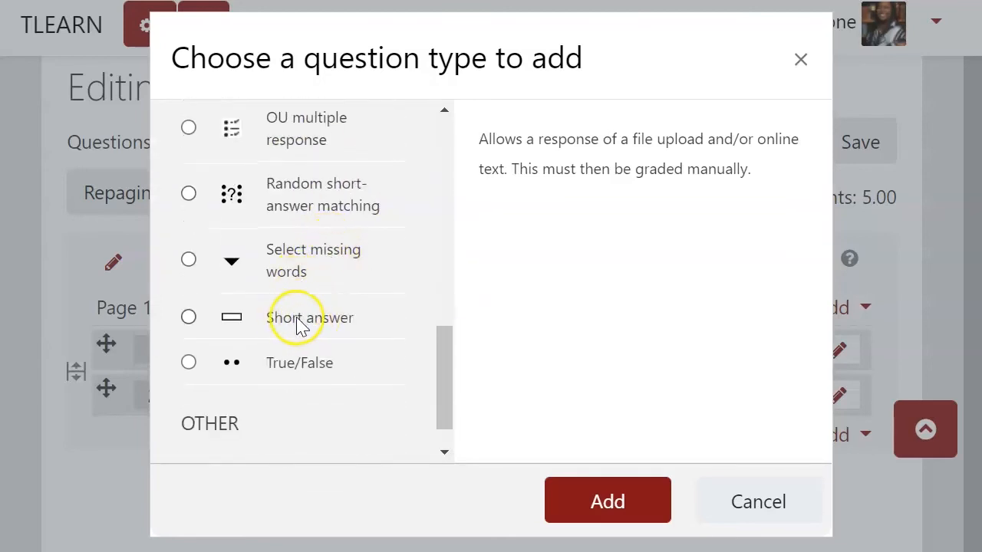
scroll(299, 326, up, 6)
scroll(331, 359, down, 2)
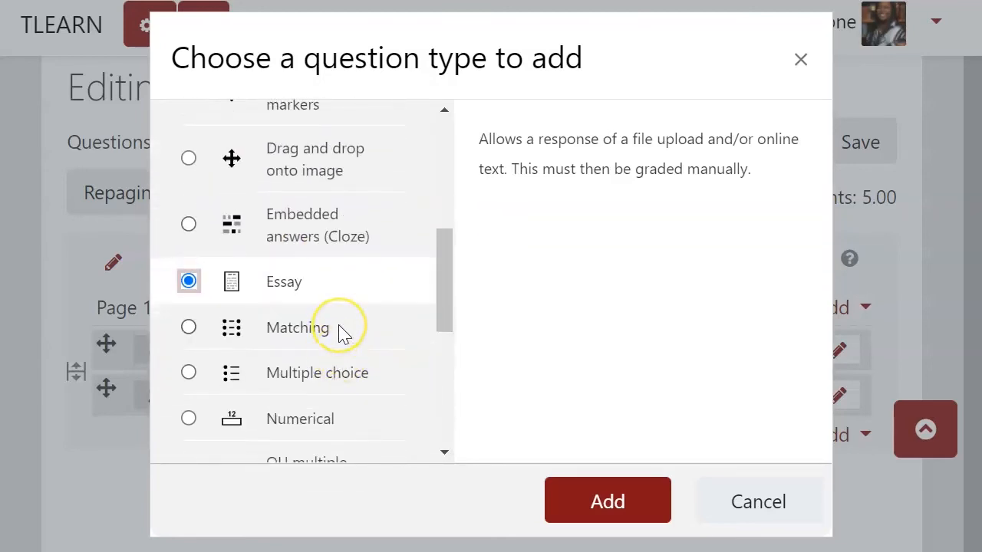
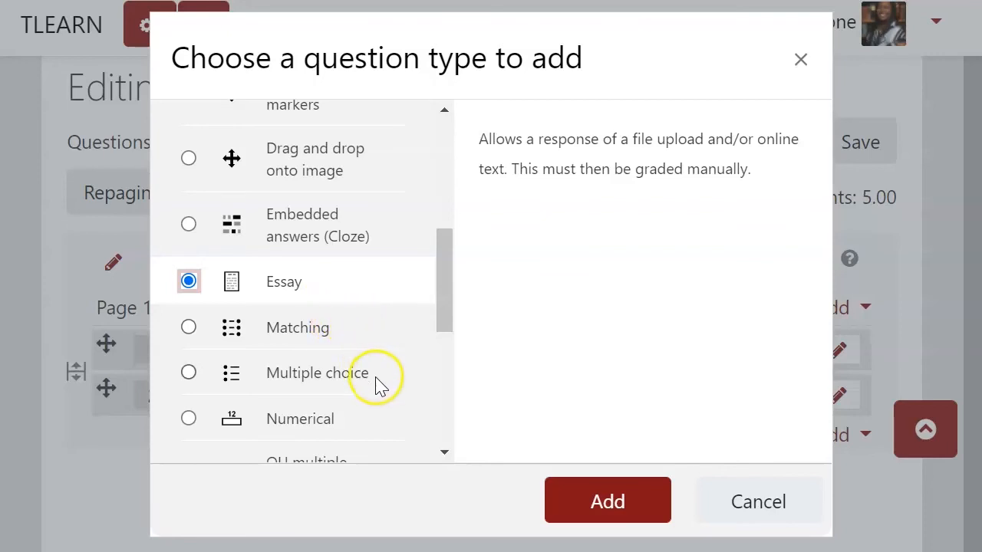
Step: Read the descriptions of the OU multiple response, True/False and Description question types
scroll(378, 376, down, 2)
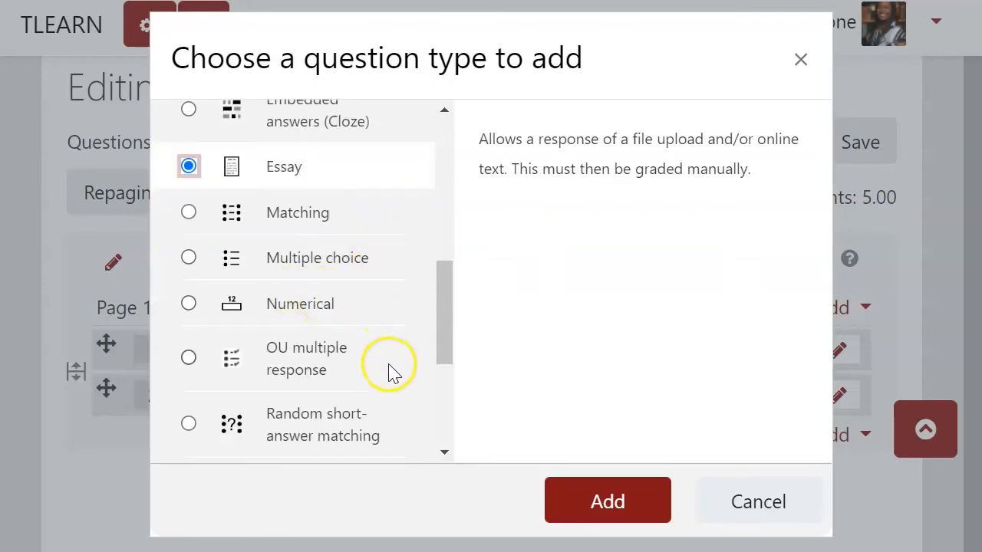
scroll(391, 372, down, 4)
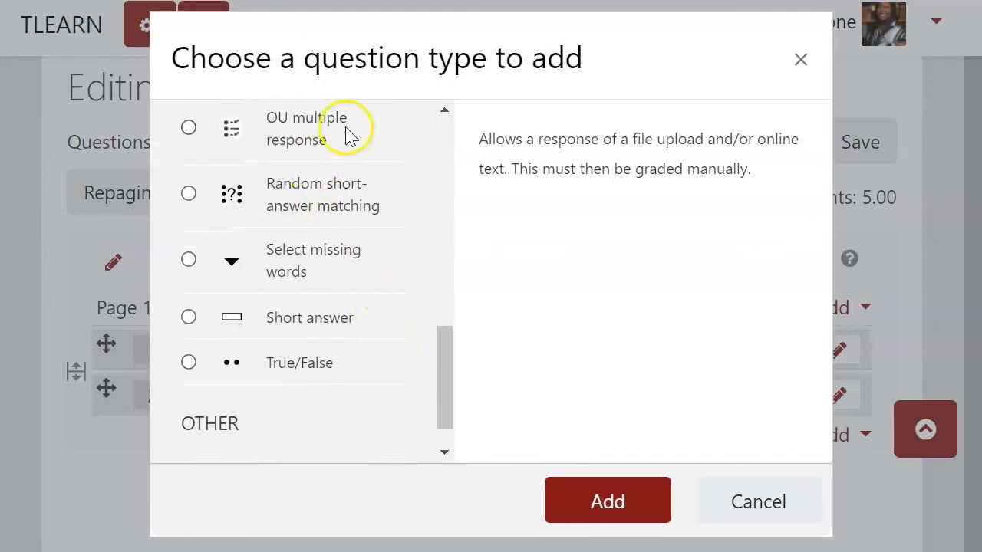
click(348, 135)
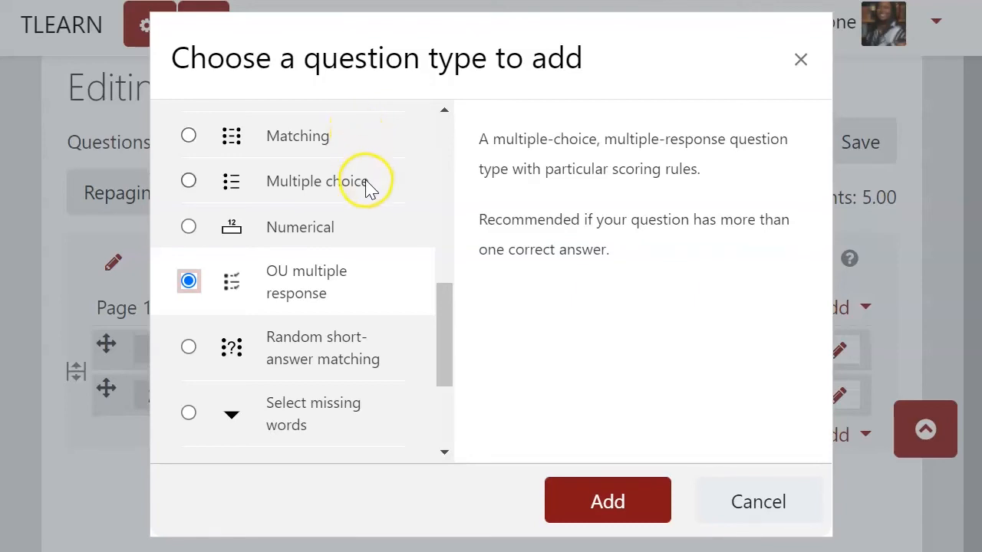
scroll(360, 284, down, 3)
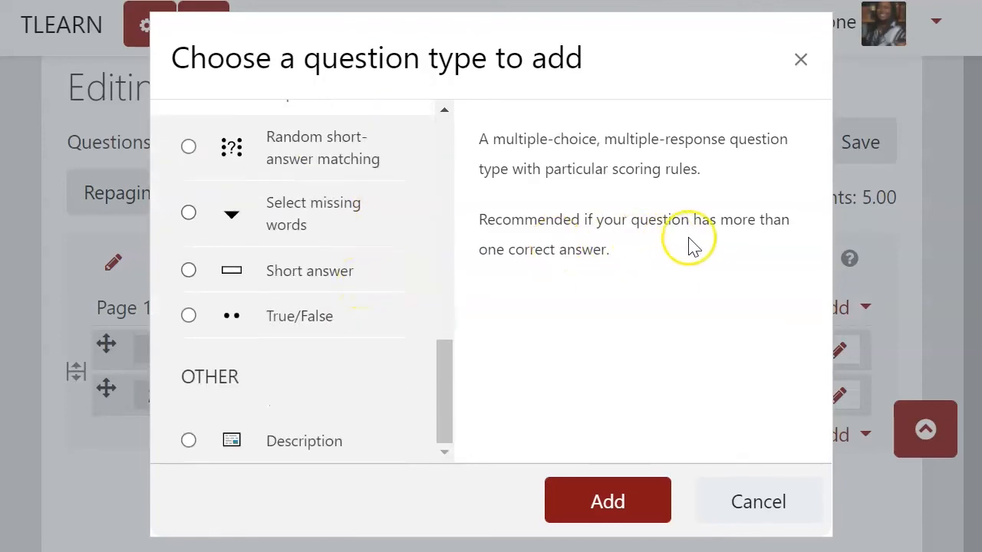
click(345, 326)
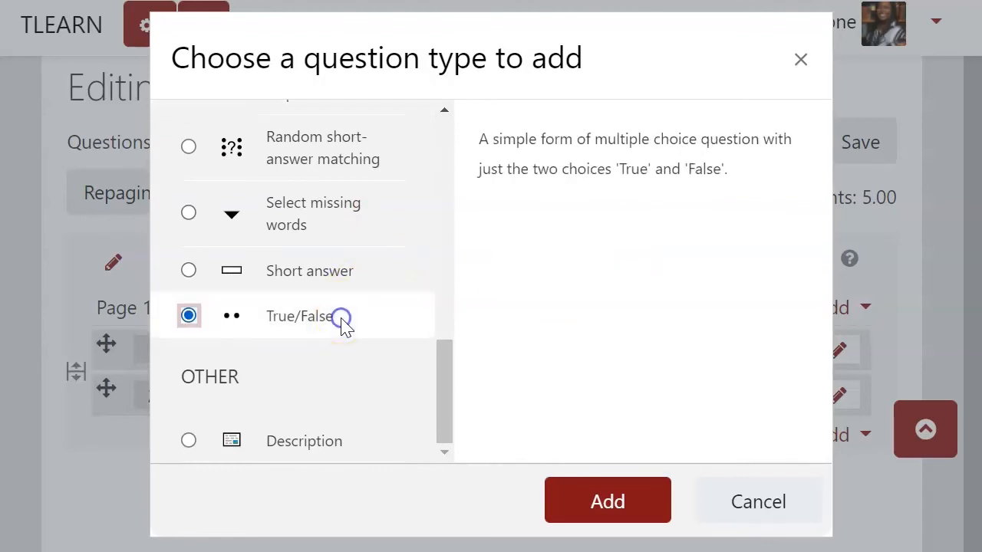
click(343, 448)
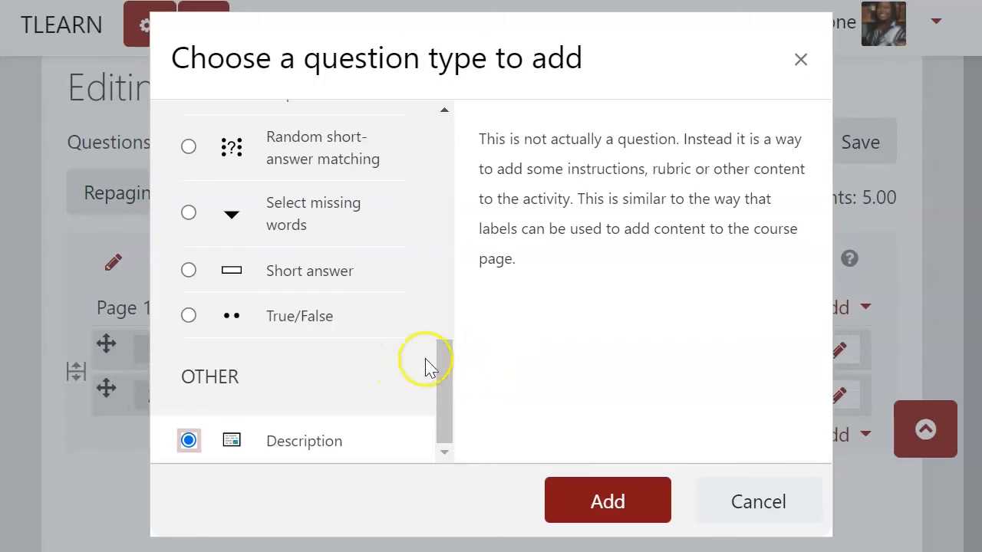
Step: Revisit the Essay type, choose Multiple choice as the new question's type instead, and open its form
drag(446, 368, 450, 258)
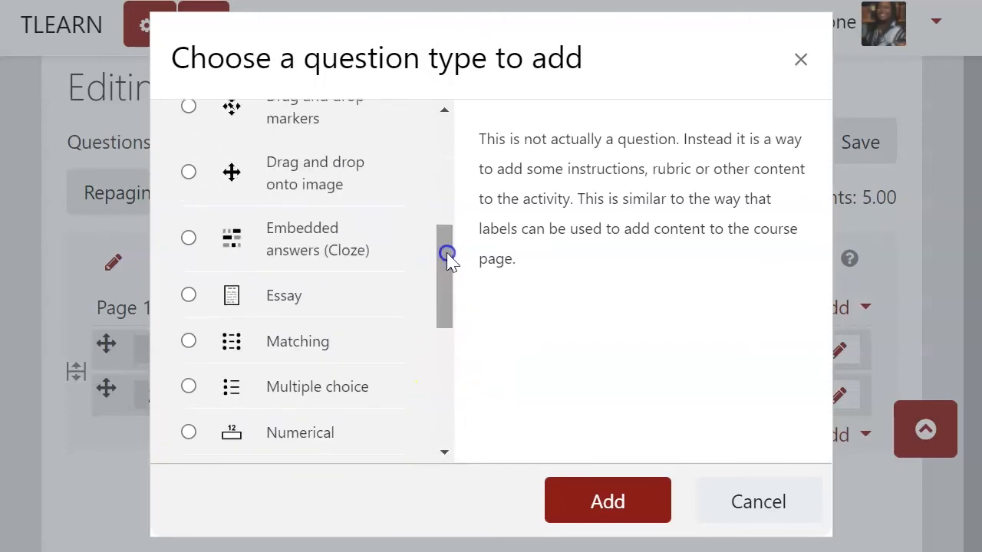
click(284, 305)
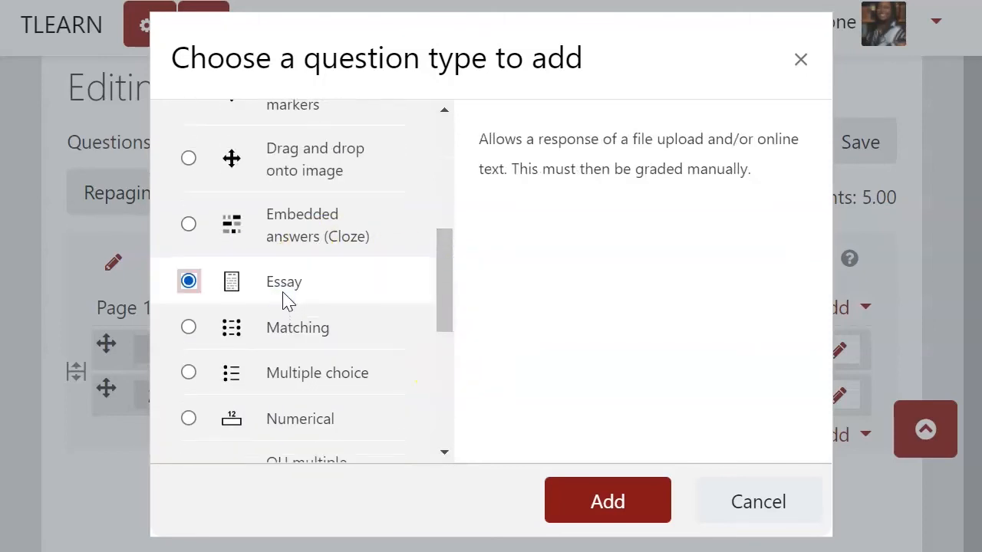
click(288, 283)
click(307, 282)
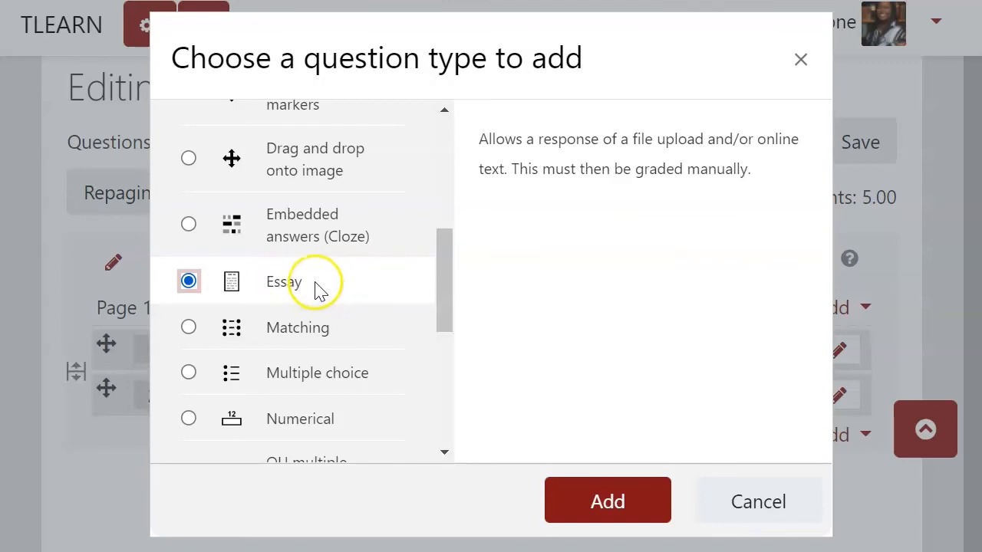
click(323, 382)
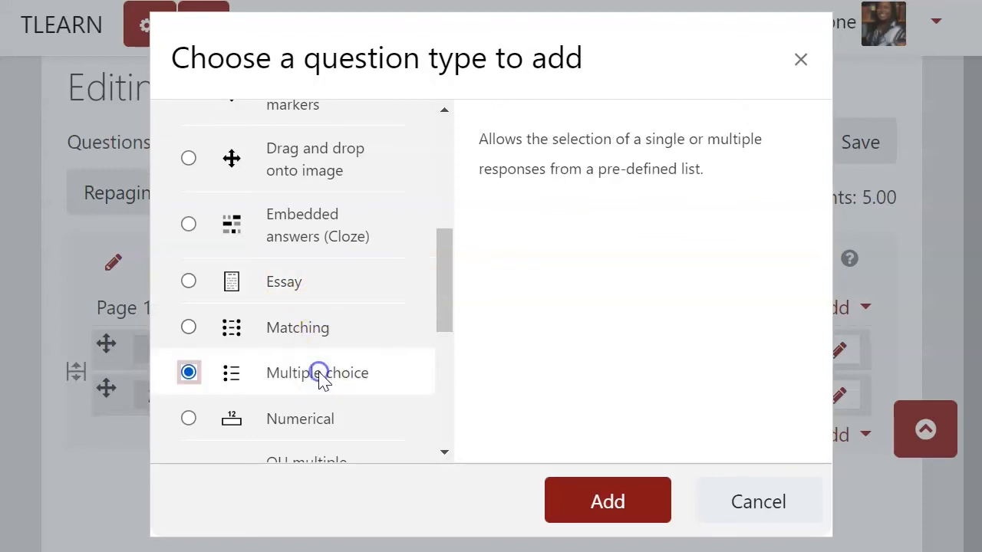
click(573, 505)
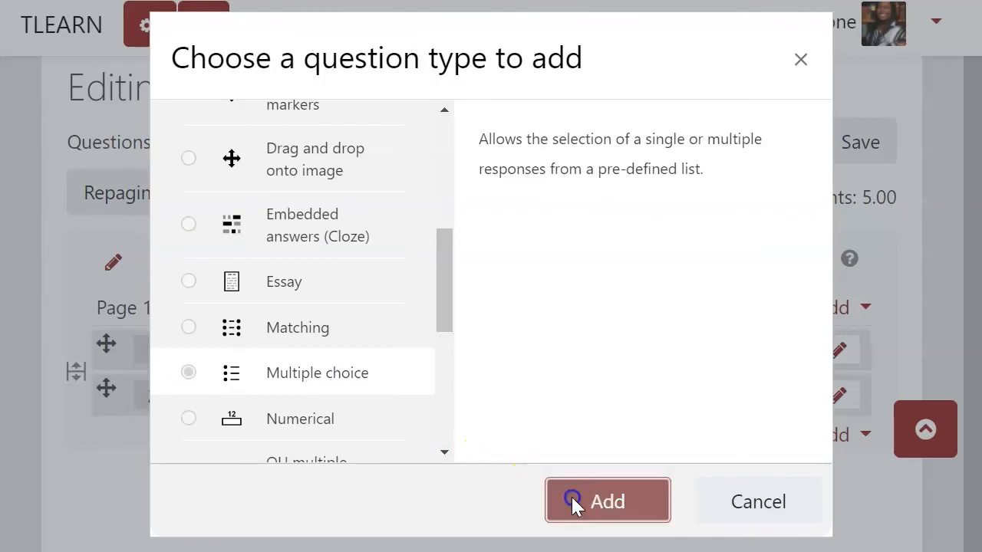
Step: Name the multiple choice question "Anansi Spider 1"
scroll(514, 525, down, 6)
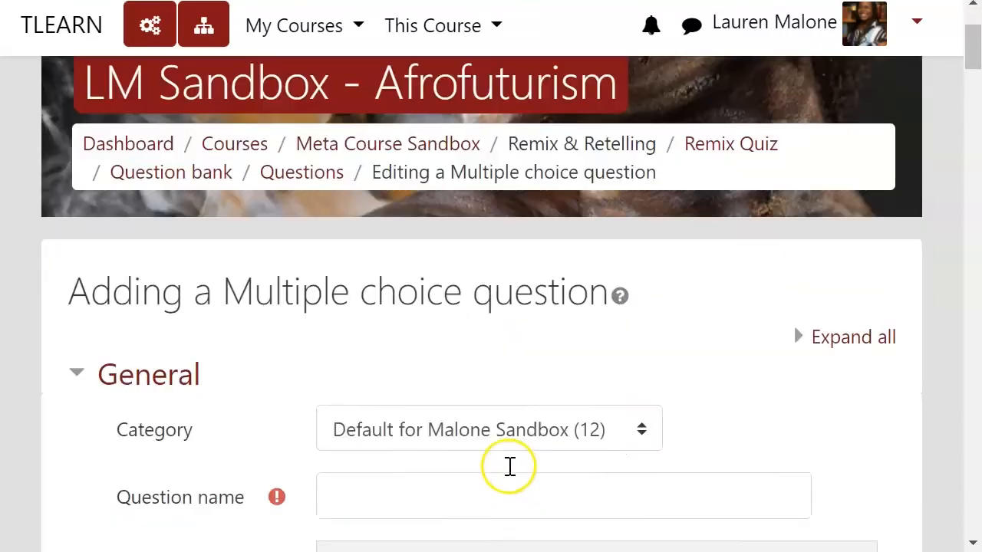
click(447, 215)
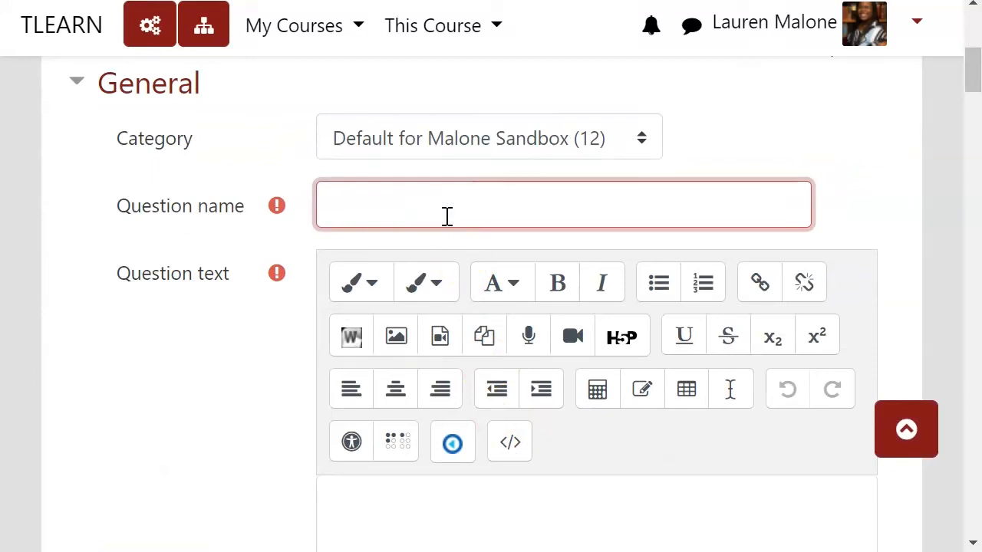
text(Anansi Spider)
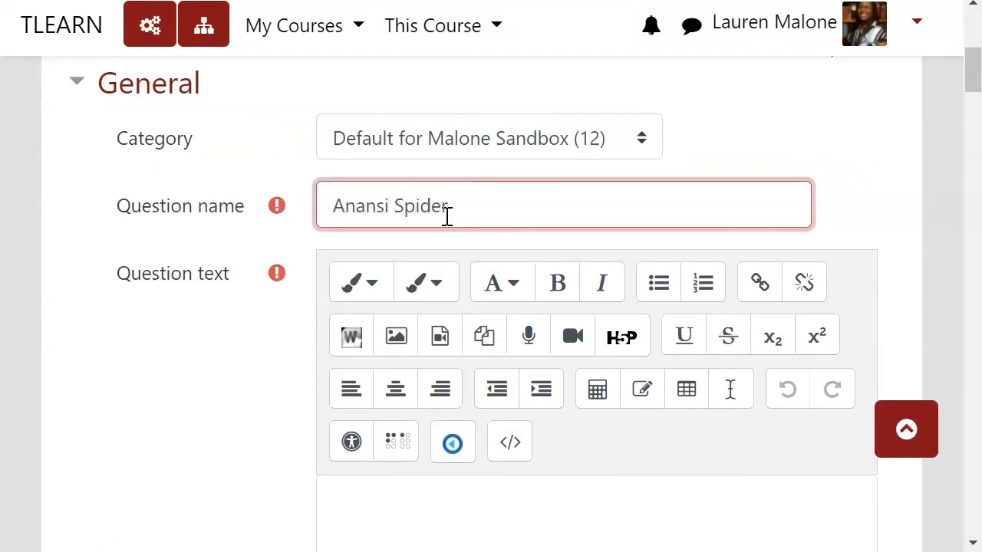
text( 1)
Step: Enter the placeholder question text "dfejfiesjfijskdjfilsdjfjs jsjdksjsidjeij?"
scroll(447, 217, down, 3)
click(468, 274)
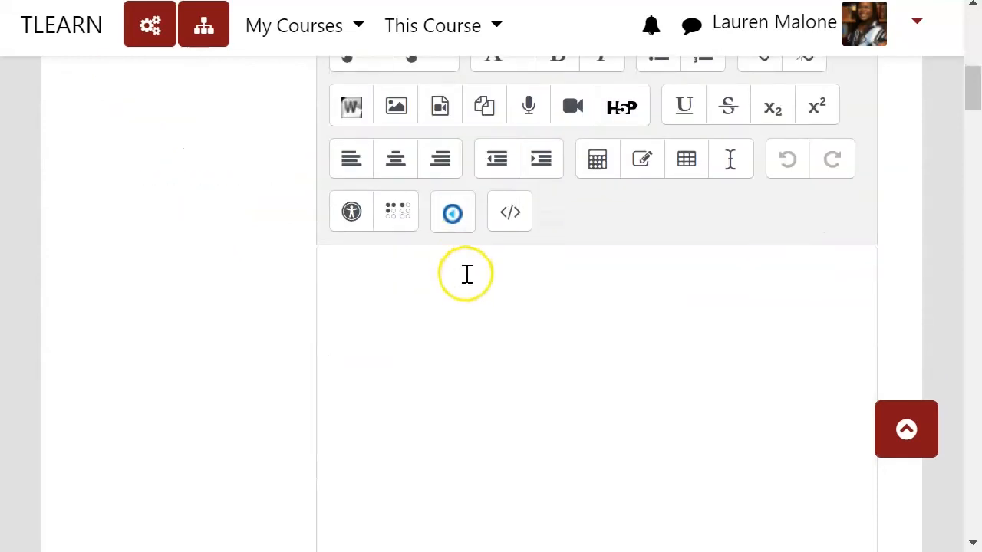
text(dfejfiesjfijskdjfilsdjfjs j)
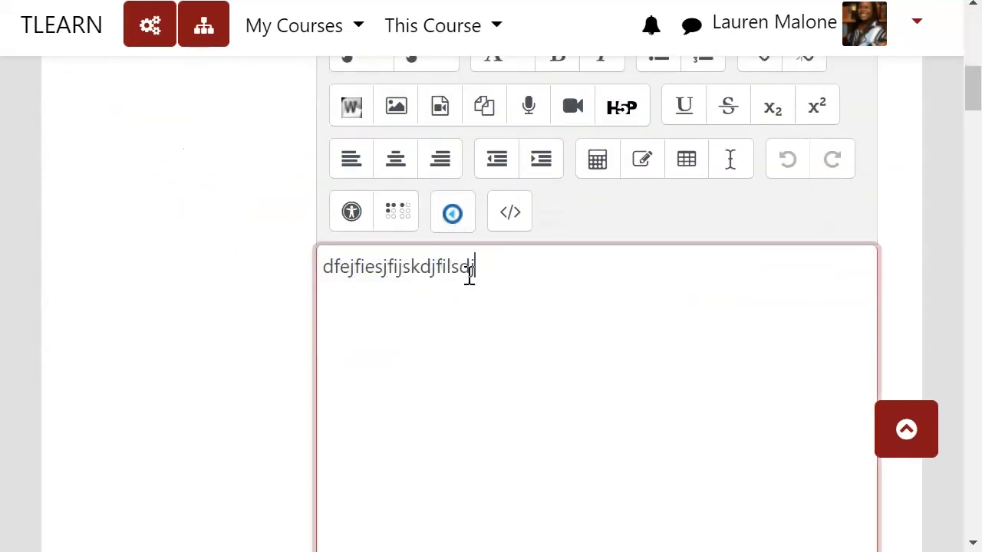
text(sjdksjsidjeij?)
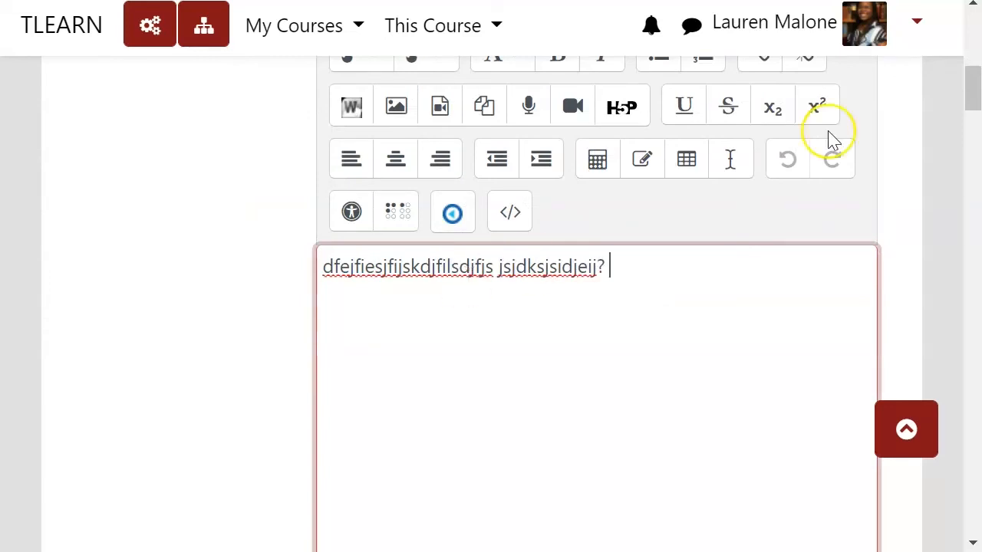
Step: Set the multiple choice question's default points to 2
scroll(698, 176, down, 5)
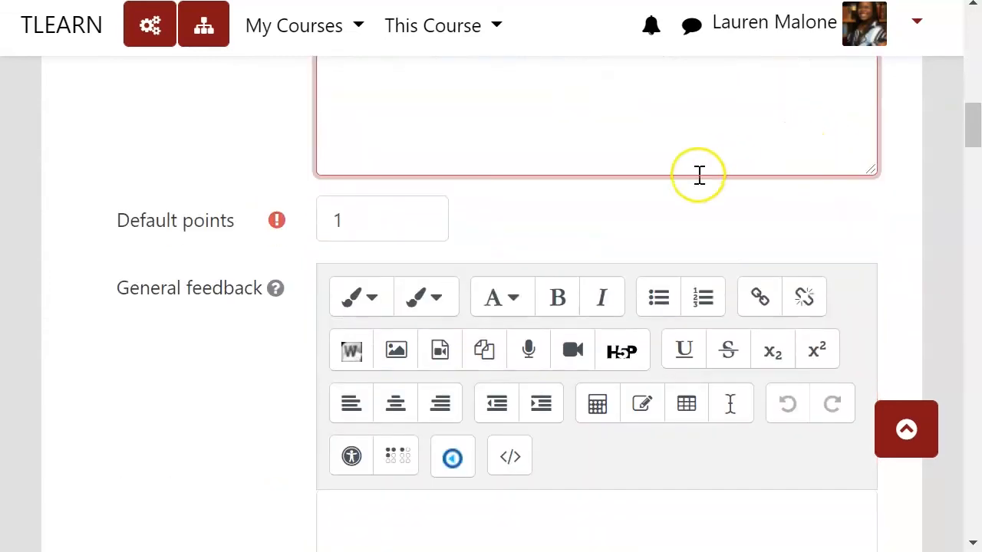
double_click(427, 218)
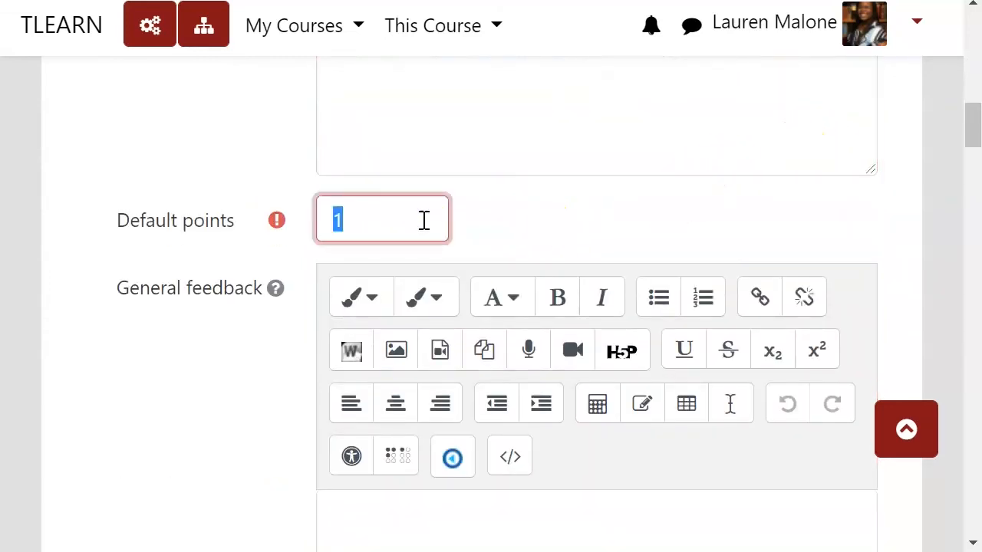
text(2)
click(553, 210)
Step: Turn off shuffling of the answer choices and turn it back on
scroll(552, 215, down, 5)
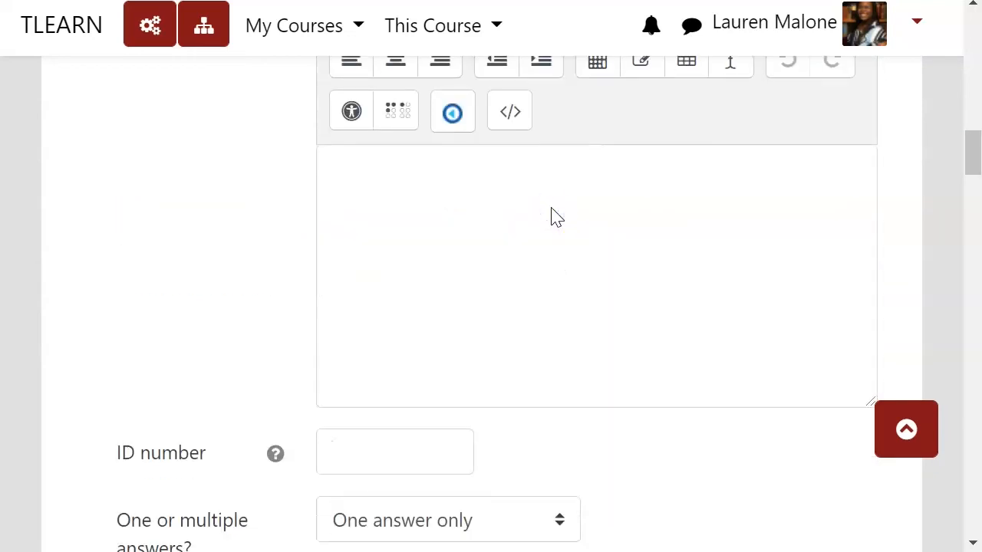
scroll(552, 241, down, 2)
scroll(538, 264, down, 3)
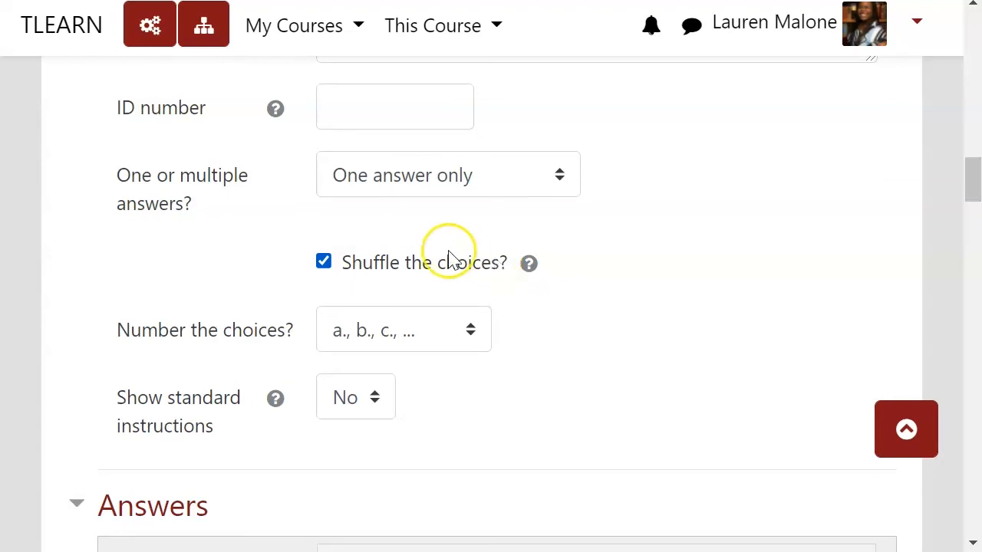
click(407, 265)
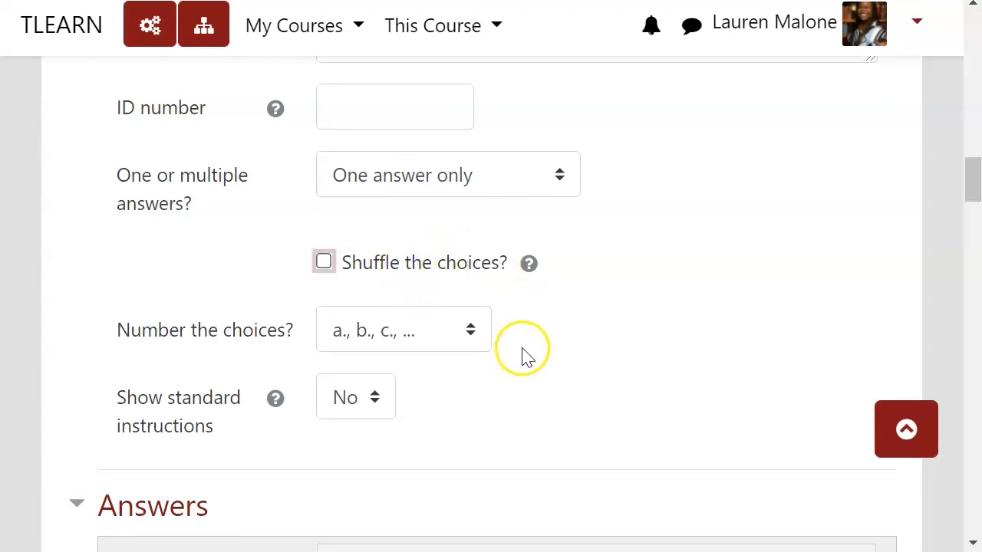
click(438, 266)
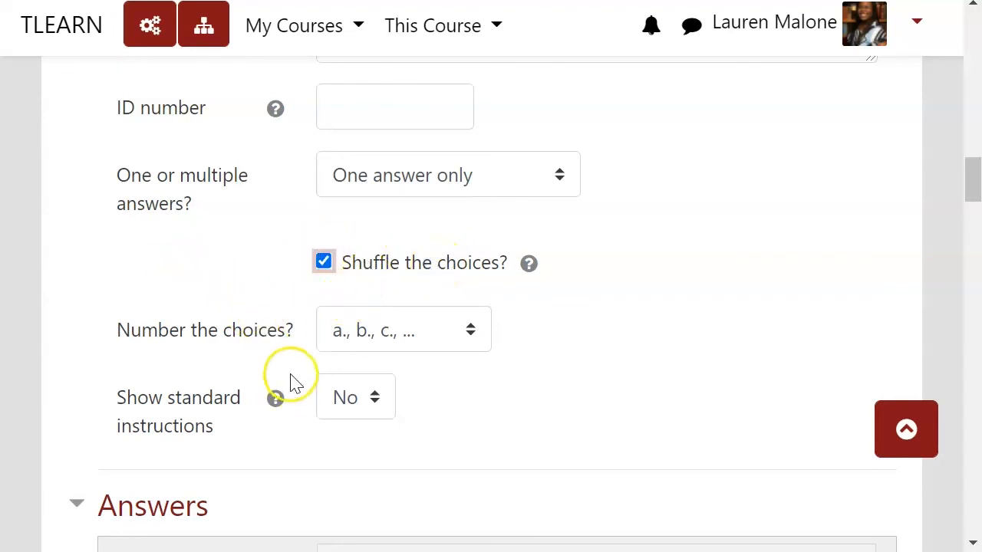
Step: Look over the numbering styles available for the answer choices
scroll(526, 447, down, 2)
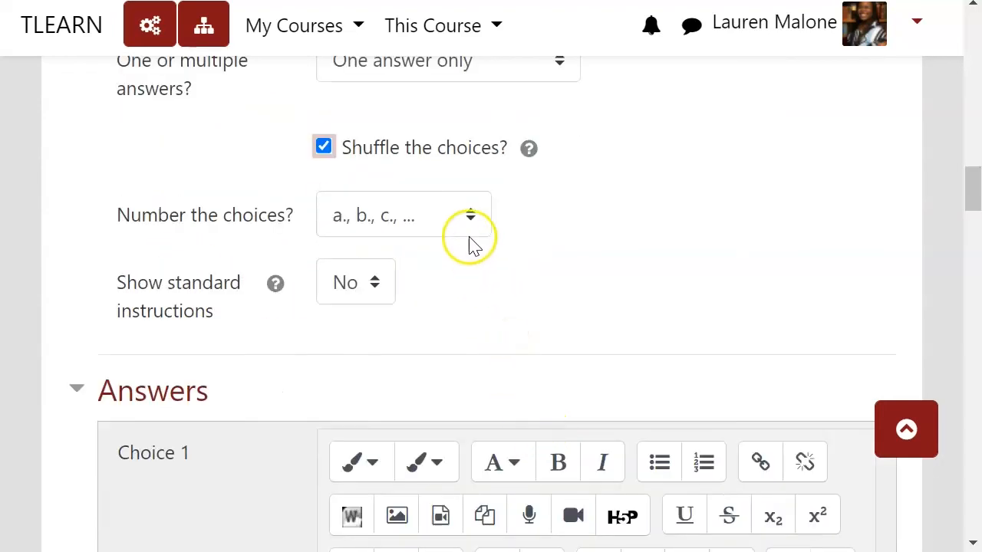
click(443, 206)
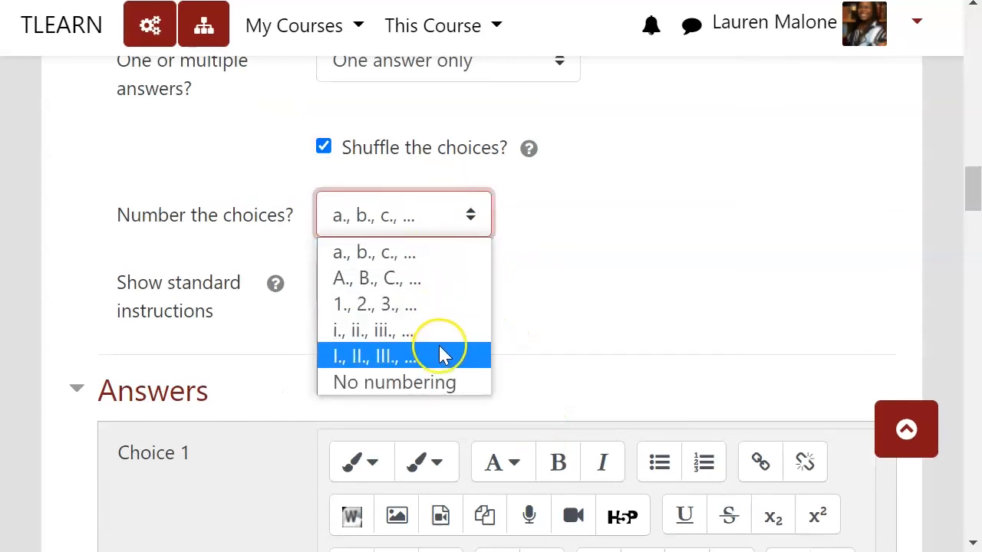
click(556, 284)
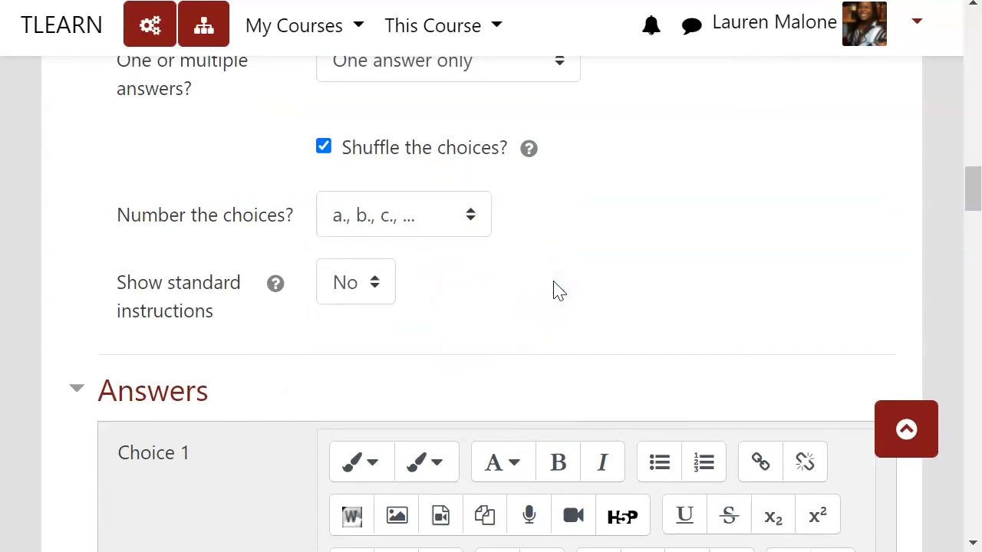
Step: Enter "Yoruba Mythology" as the text of Choice 1
scroll(529, 284, down, 4)
scroll(529, 284, down, 2)
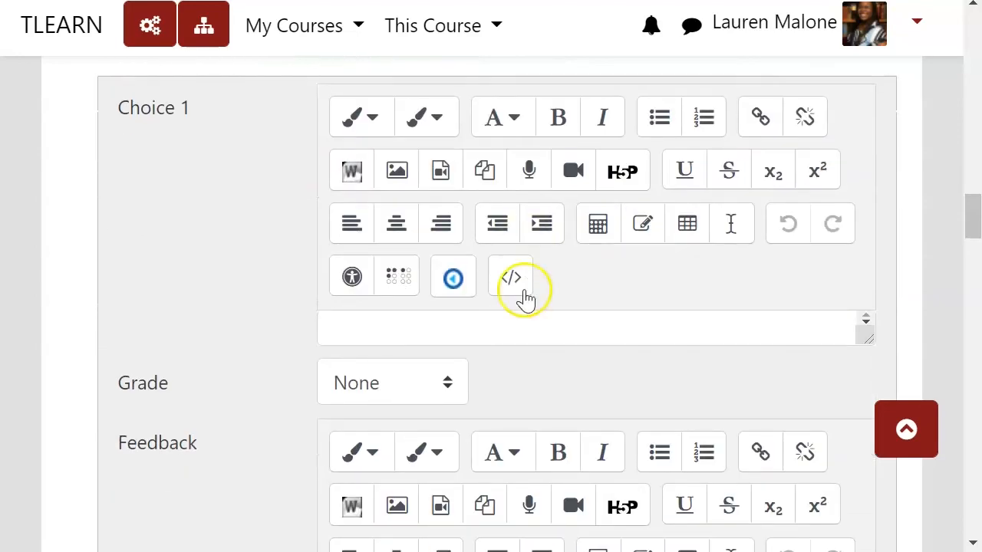
click(471, 327)
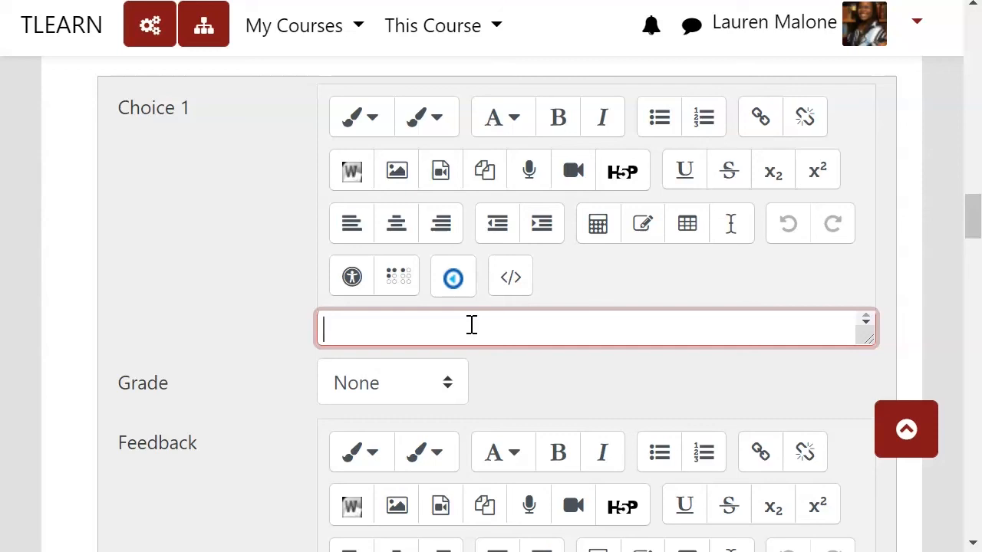
text(Yoruba Mythology)
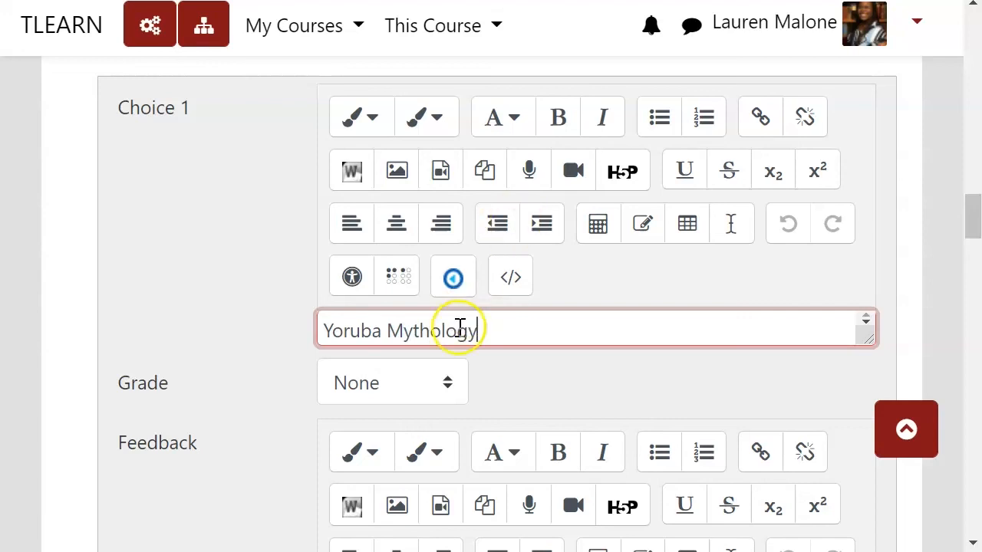
click(537, 365)
scroll(479, 331, up, 1)
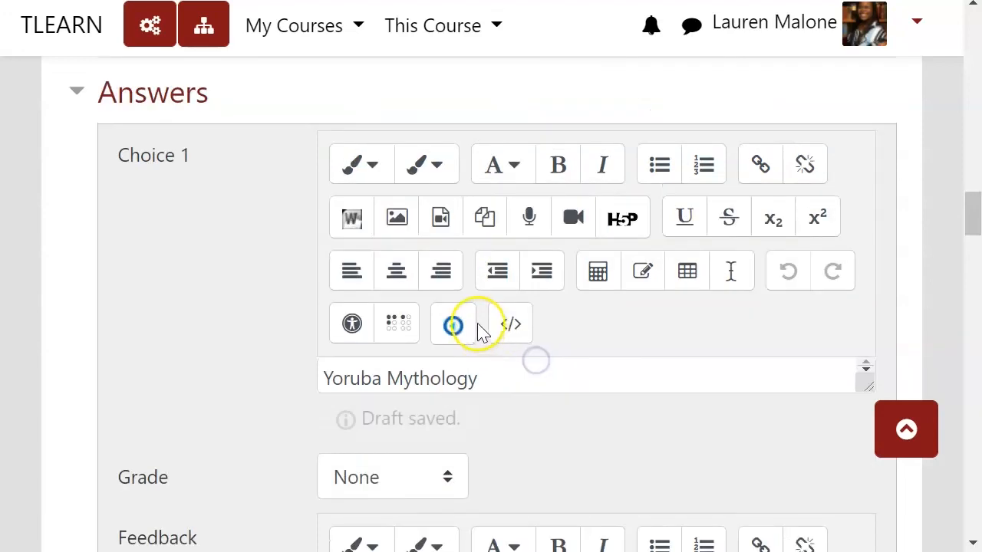
click(490, 377)
key(ctrl+a)
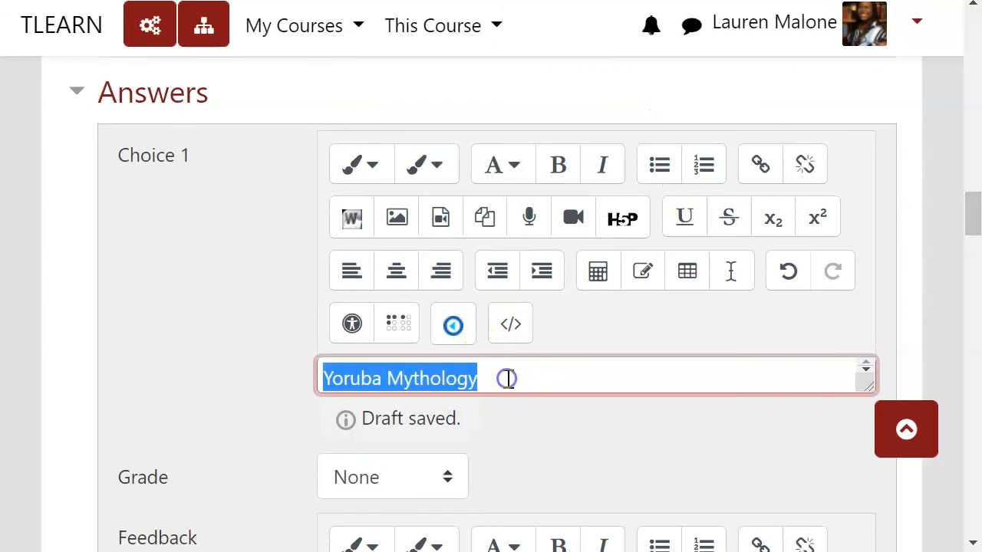
Step: Enter "Ashanti Mythology" as the text of Choice 2
scroll(537, 432, down, 10)
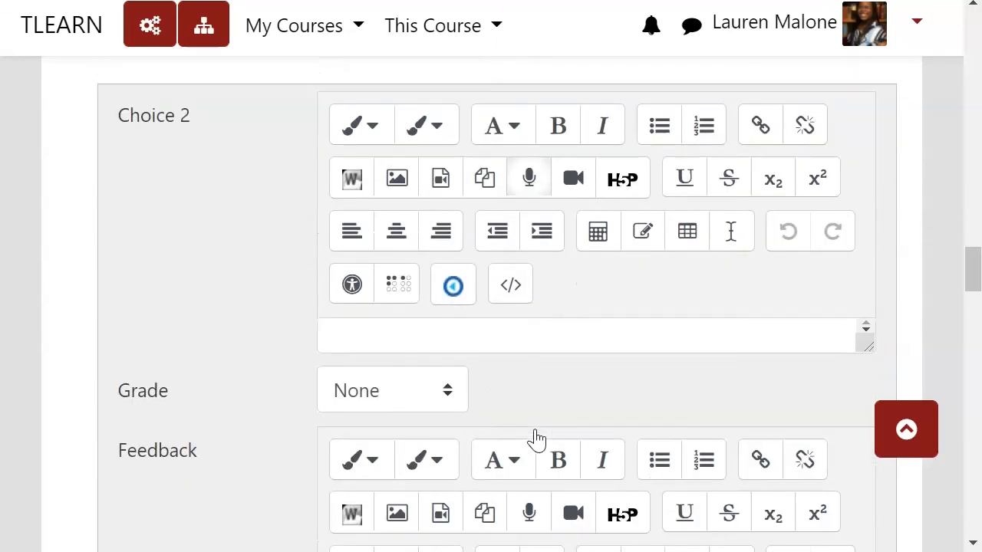
click(467, 344)
text(Ahsan)
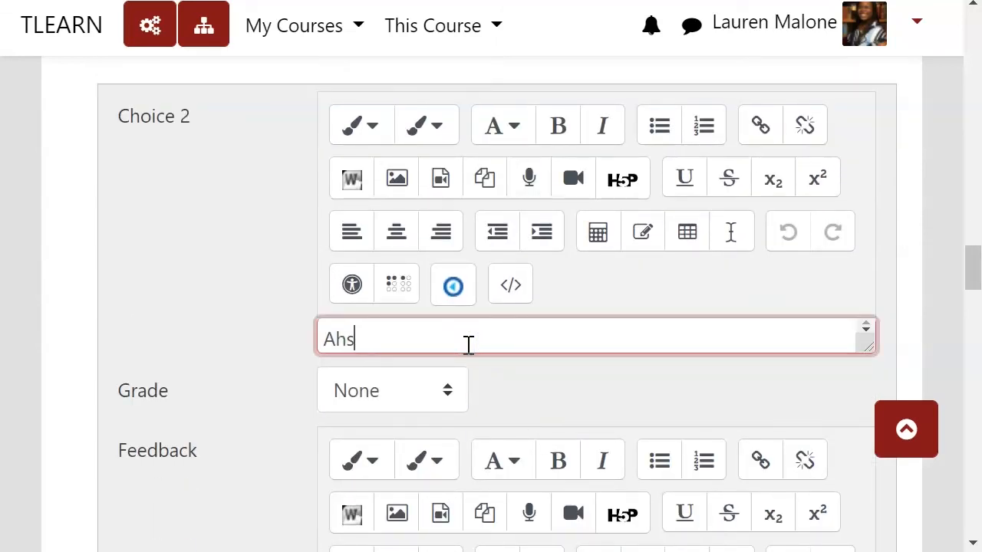
key(BackSpace)
key(BackSpace)
key(BackSpace)
key(BackSpace)
text(shanti Mythology)
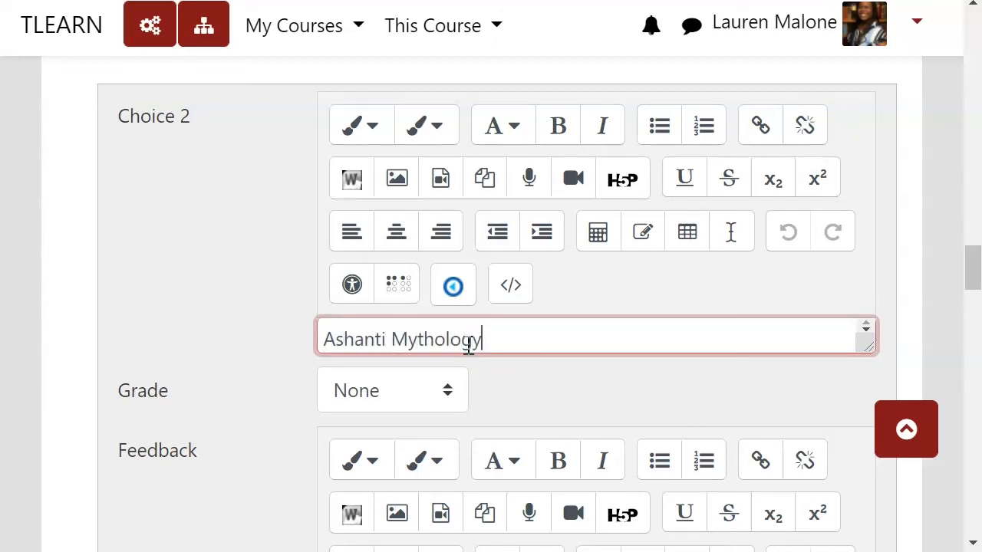
scroll(468, 344, down, 1)
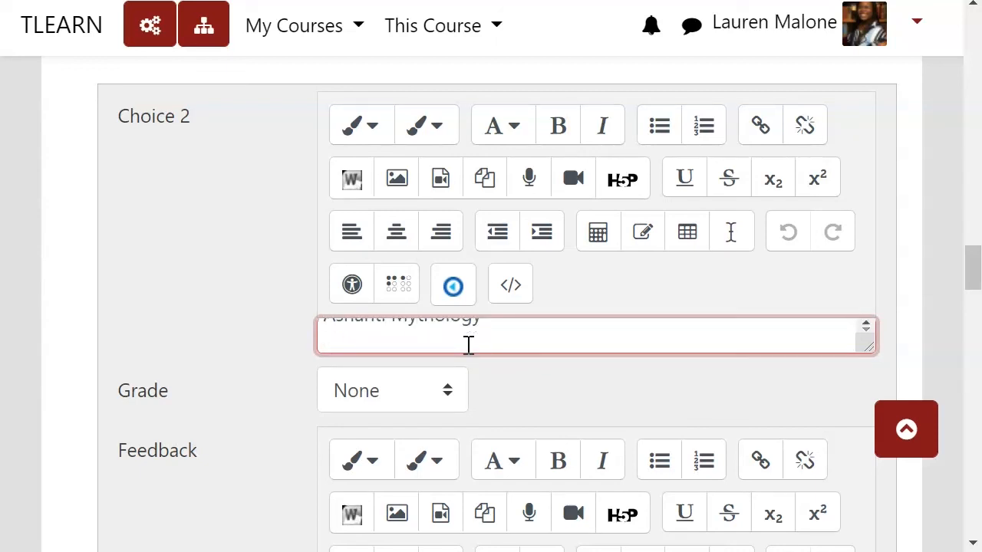
click(263, 351)
Step: Enter "Mali Mythology" as the text of Choice 3
scroll(264, 346, down, 5)
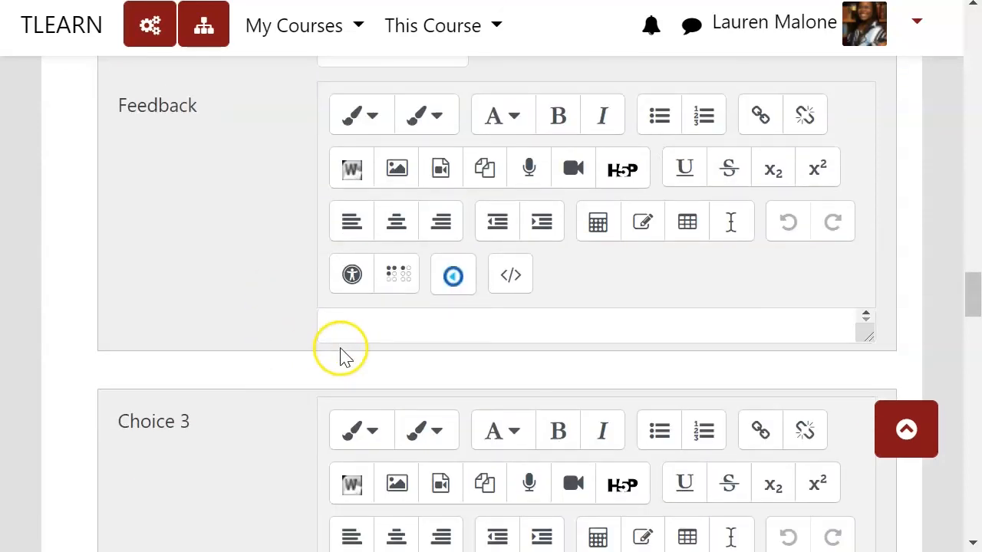
scroll(346, 368, down, 3)
click(449, 407)
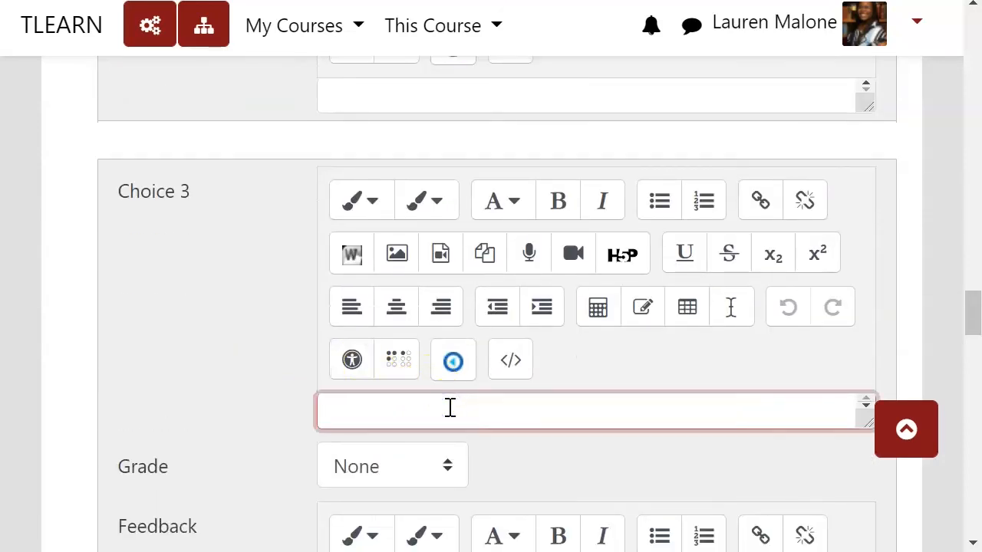
text(Mali Mythology)
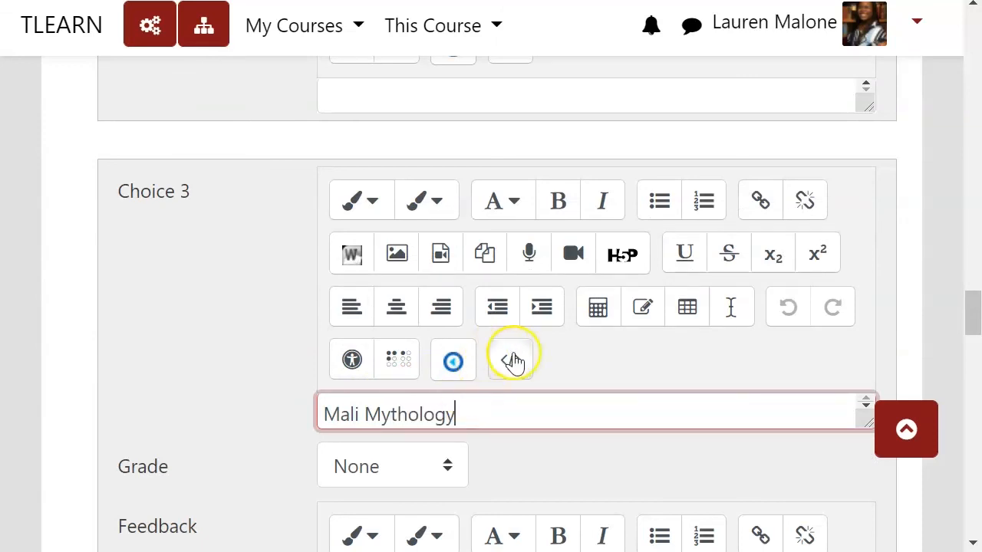
click(171, 281)
Step: Set the grade of the Ashanti Mythology choice to 100%
scroll(282, 167, up, 1)
scroll(280, 169, down, 3)
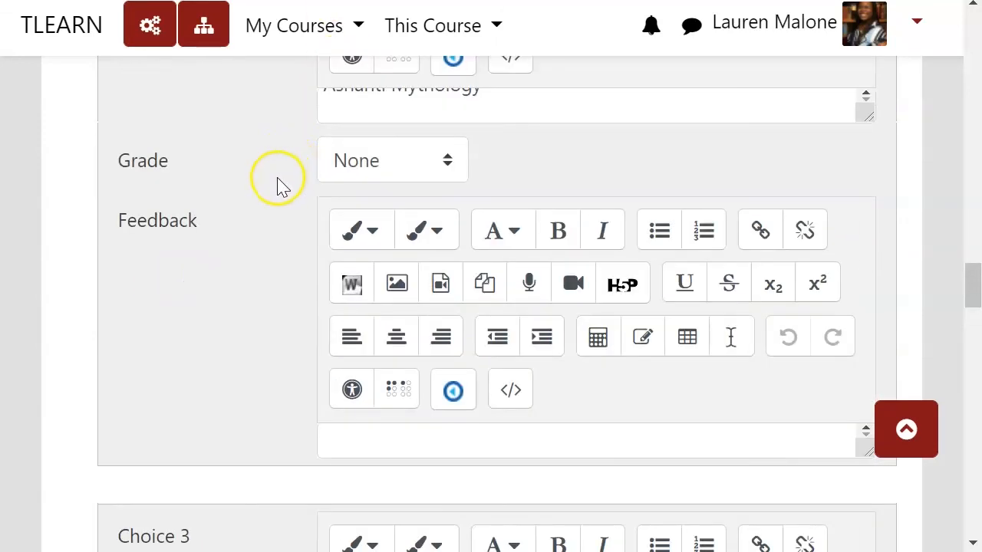
scroll(279, 184, up, 1)
click(412, 284)
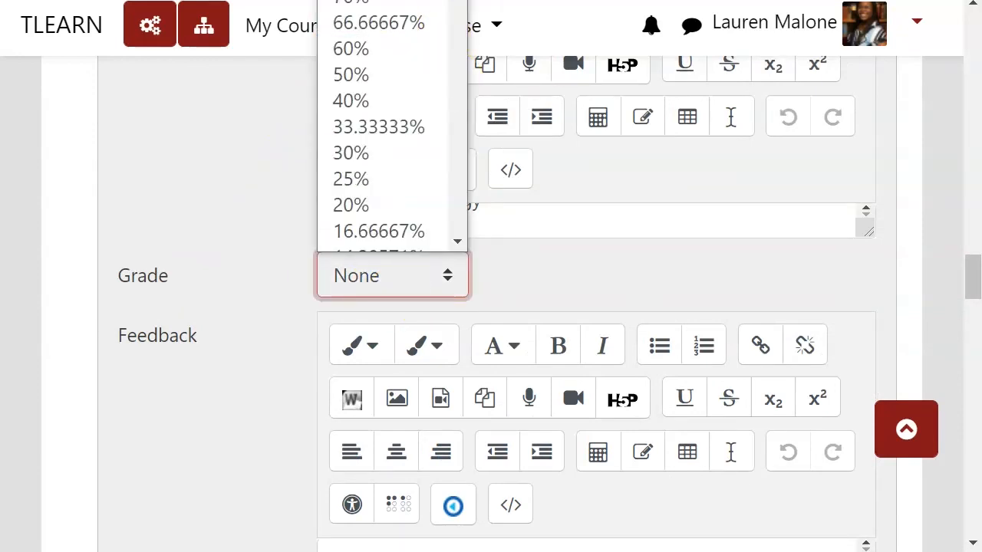
click(368, 1)
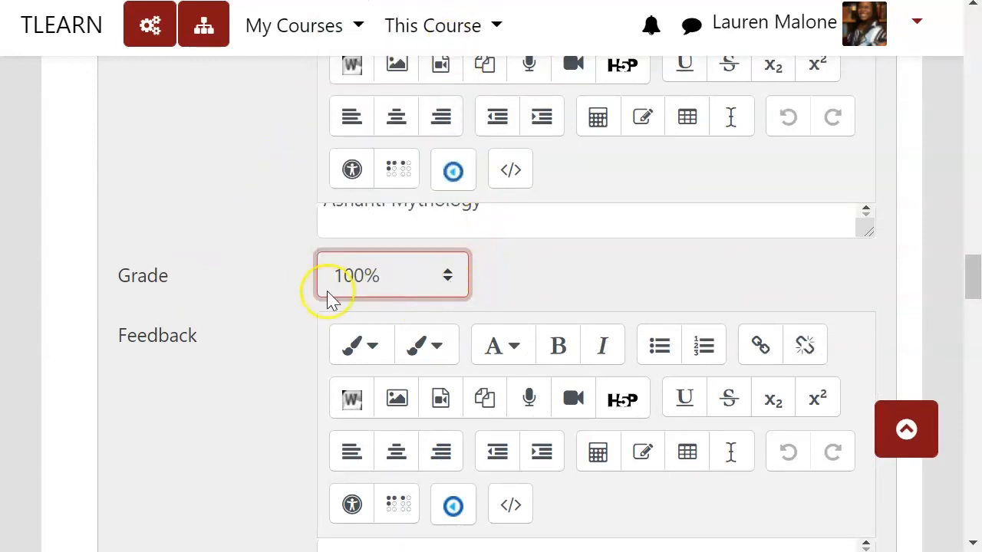
Step: Give the Yoruba Mythology choice a 50% grade and the feedback "Good try, but remember...."
scroll(583, 261, up, 6)
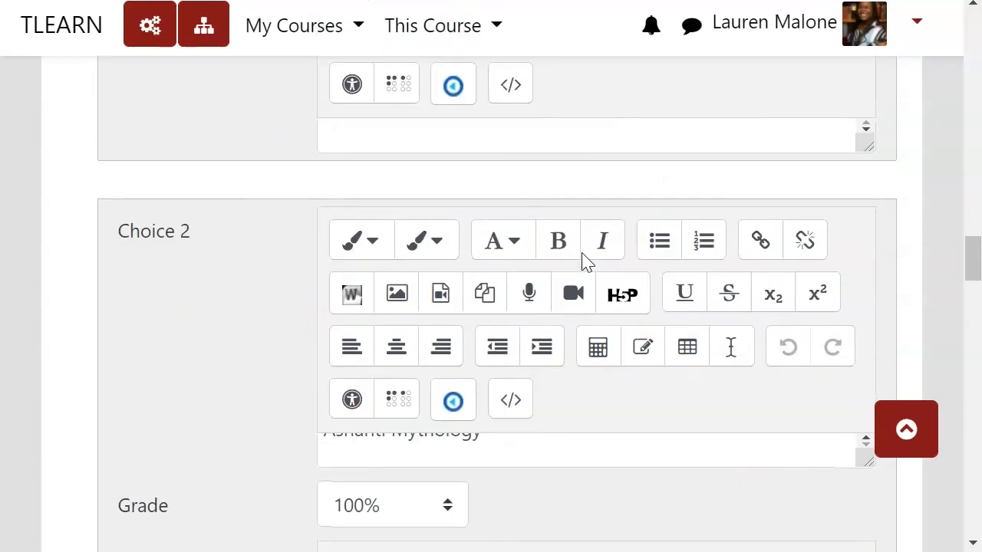
scroll(586, 261, up, 3)
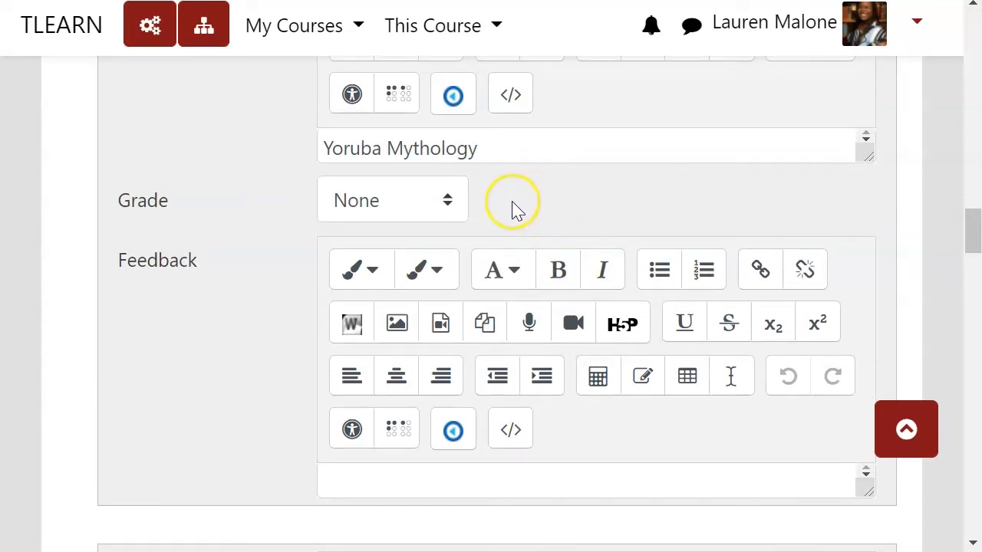
click(452, 204)
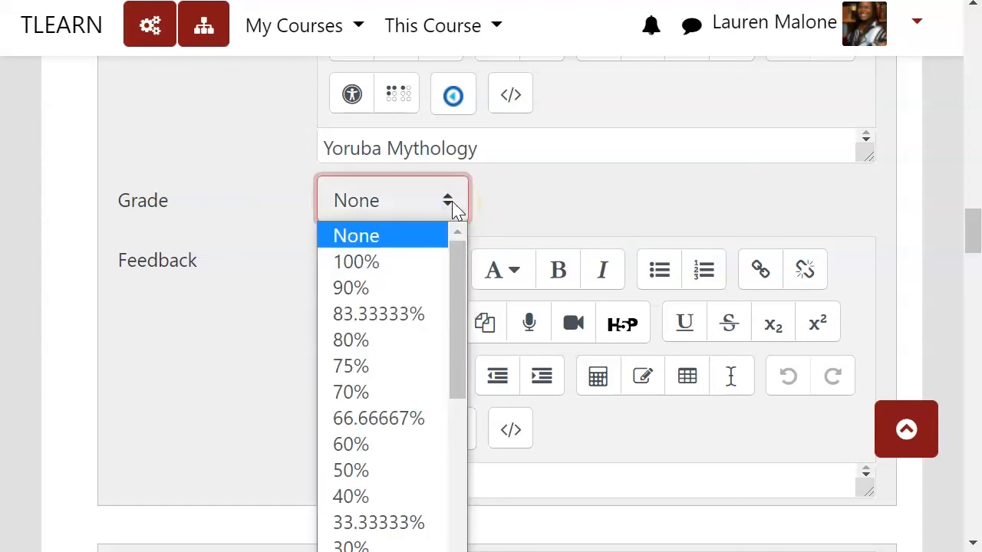
click(400, 468)
click(418, 485)
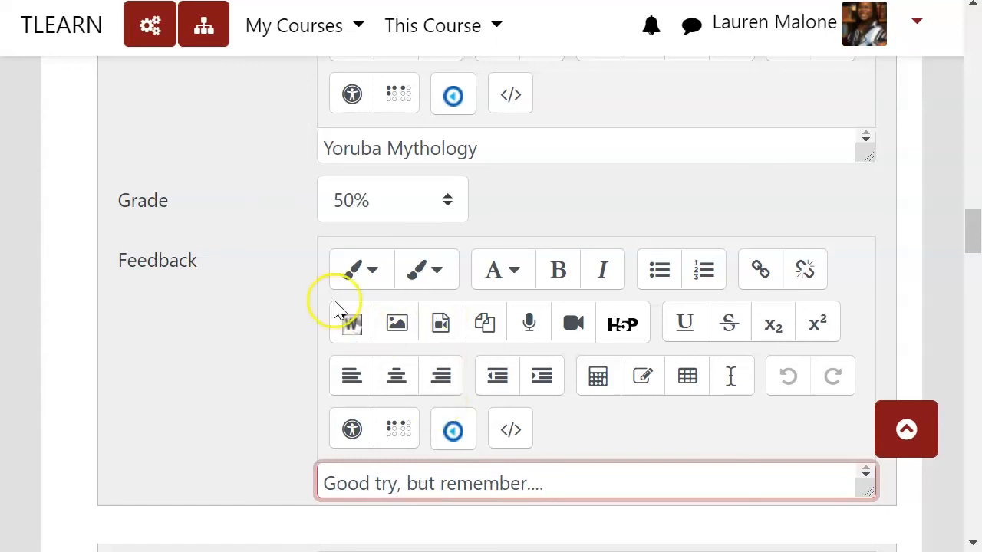
click(239, 227)
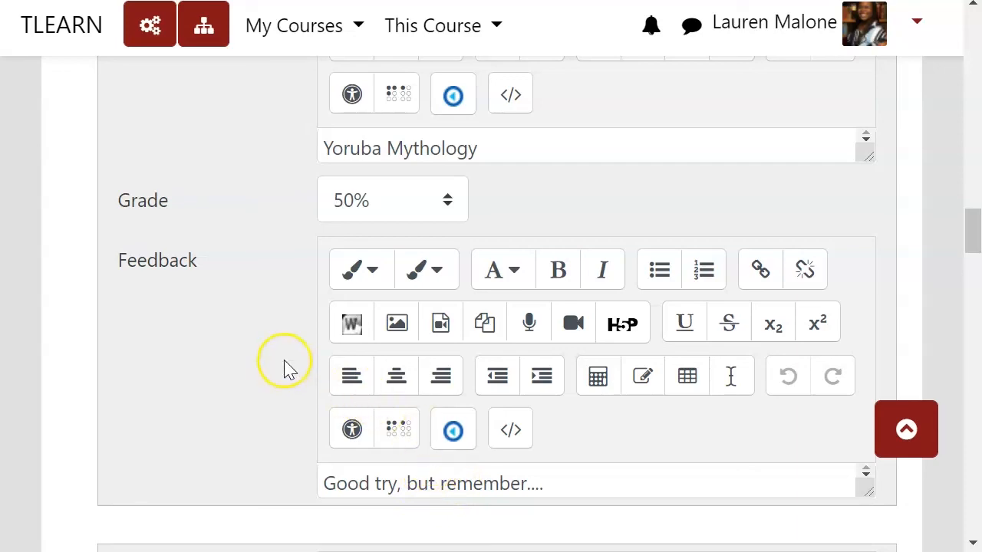
Step: Check the question's remaining option sections, including the penalty and hint settings for multiple tries
scroll(284, 353, down, 15)
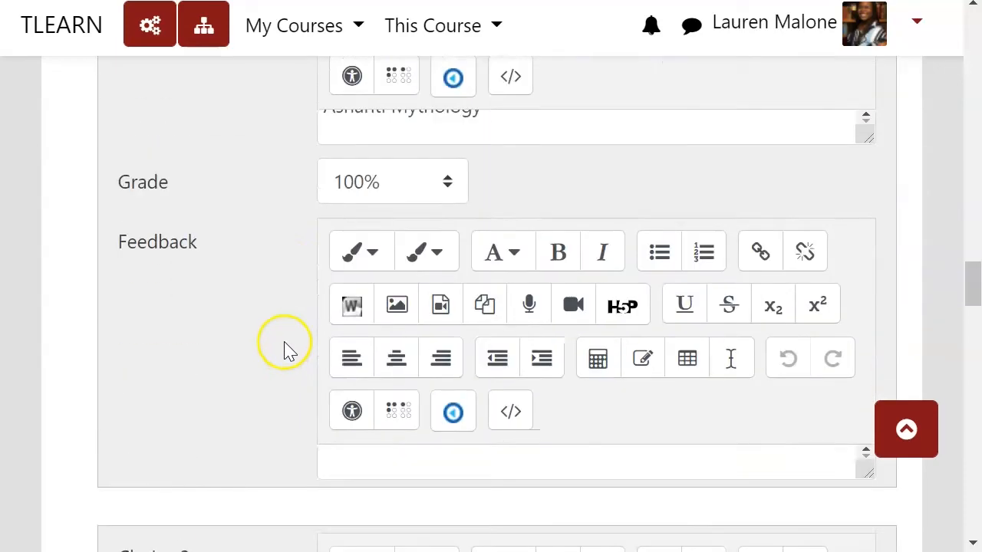
scroll(285, 353, down, 20)
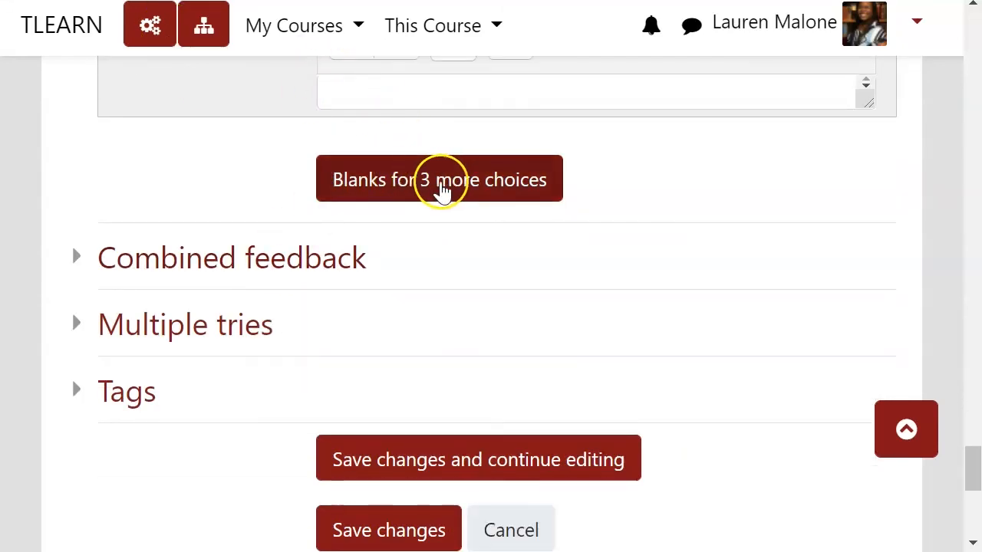
scroll(390, 331, down, 5)
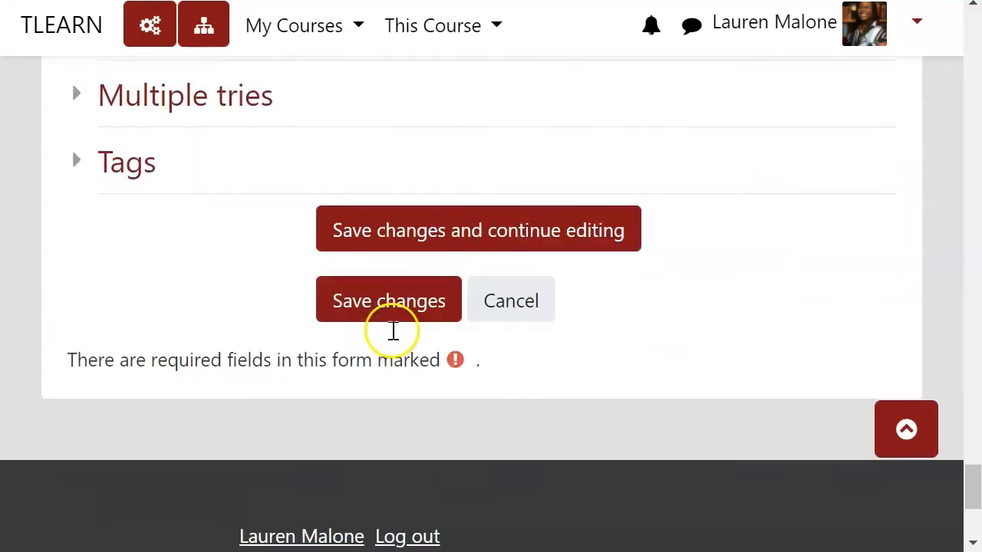
scroll(277, 219, up, 3)
click(238, 213)
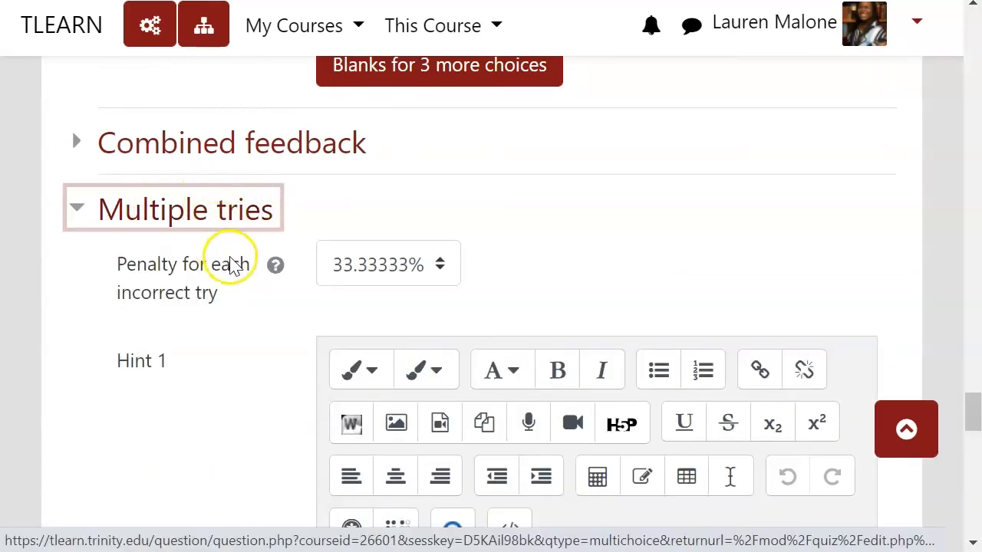
click(148, 207)
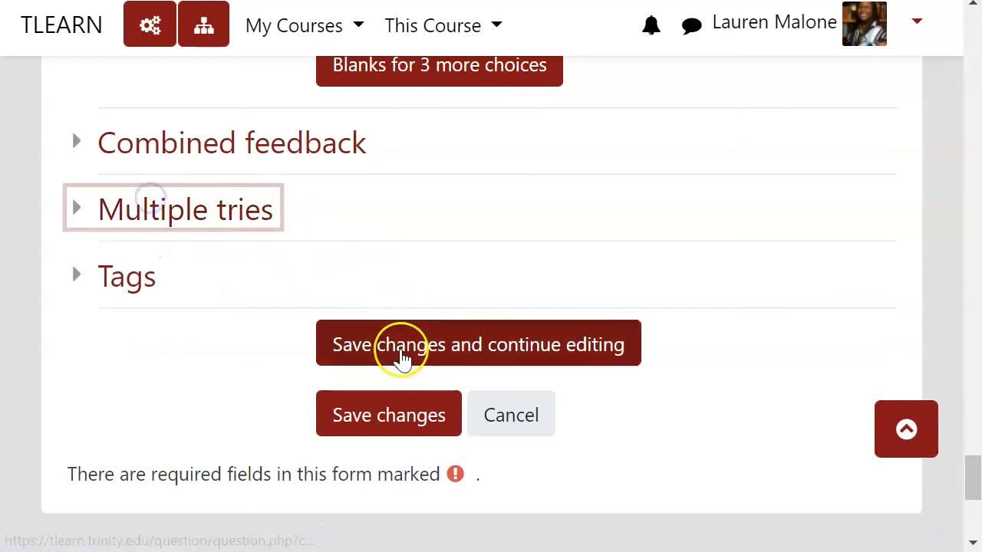
Step: Save the multiple choice question and review the Remix Quiz's question list
click(406, 410)
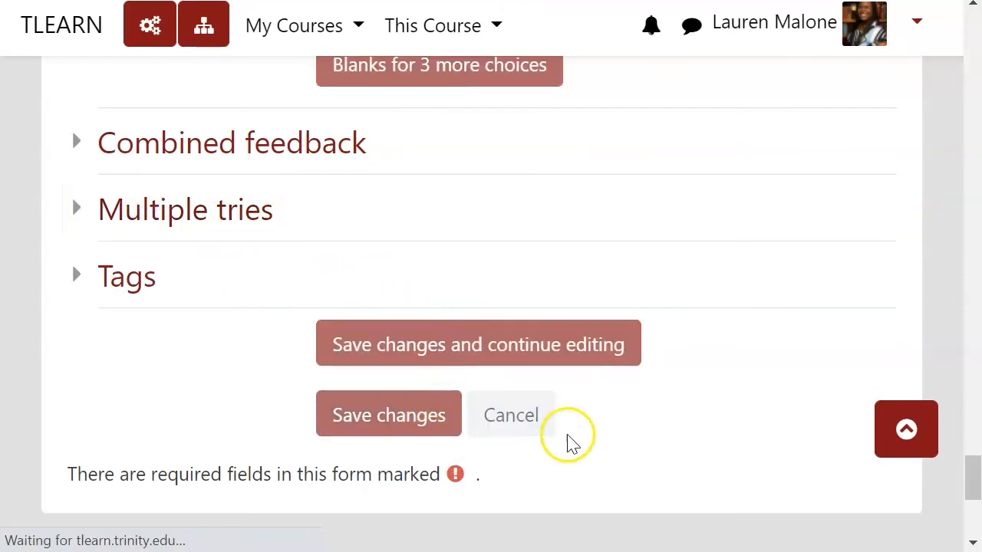
scroll(612, 428, down, 1)
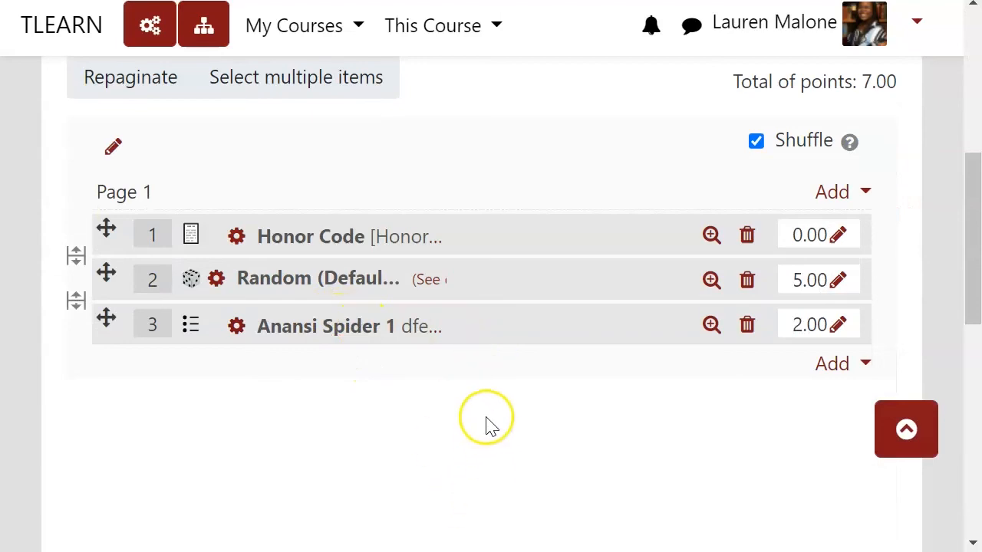
scroll(493, 418, up, 1)
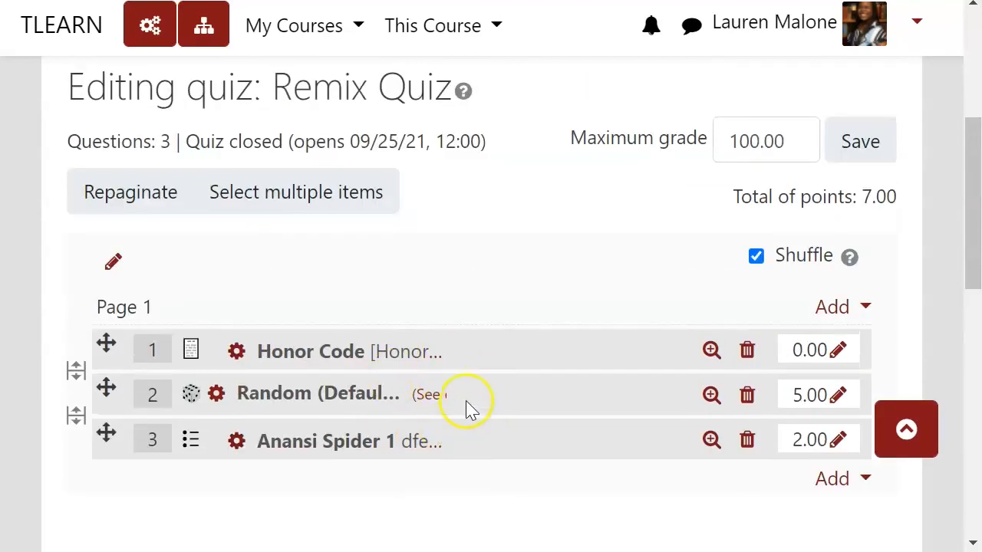
scroll(535, 430, down, 1)
scroll(535, 410, up, 3)
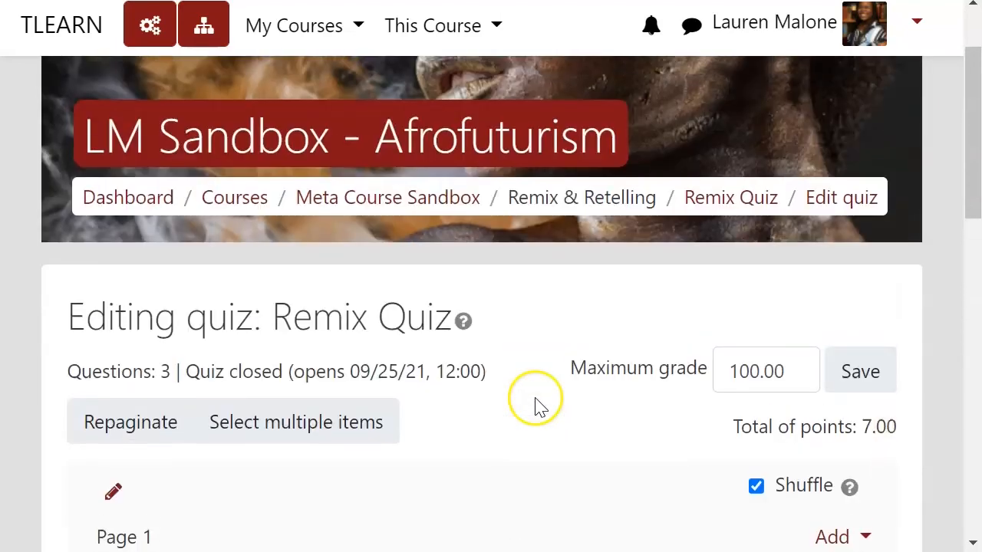
Step: Return to the Remix Quiz overview page and start a preview attempt of the quiz
click(717, 191)
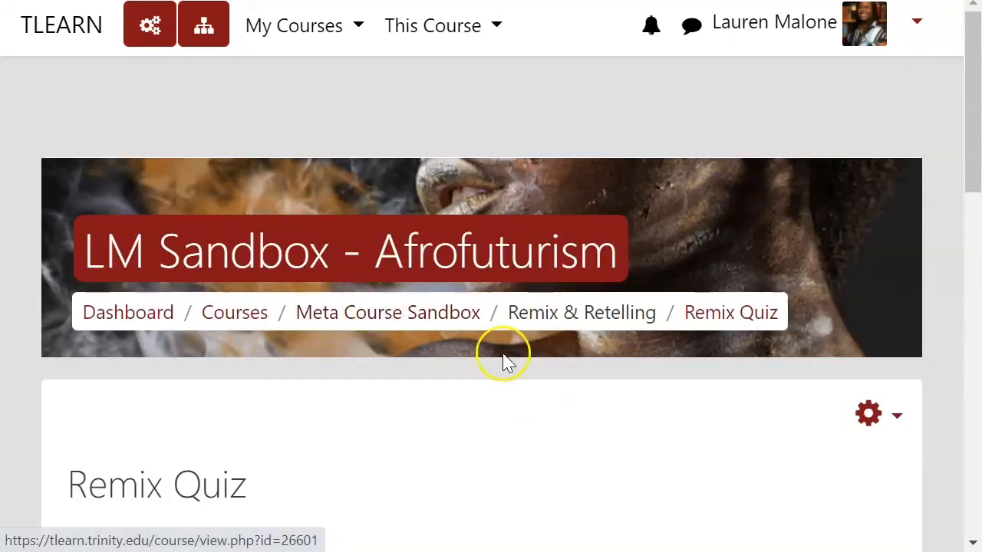
scroll(507, 361, down, 5)
scroll(520, 368, down, 2)
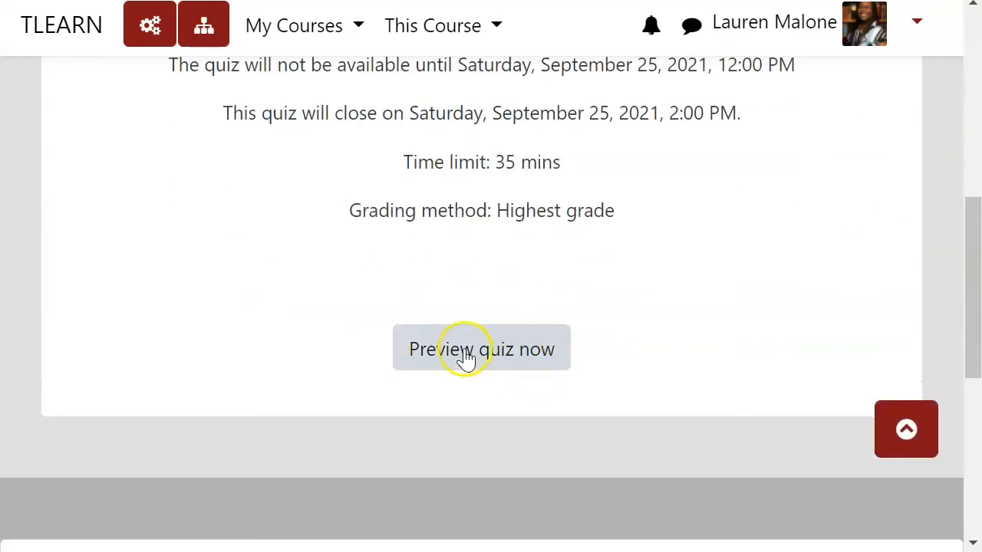
click(465, 355)
click(405, 330)
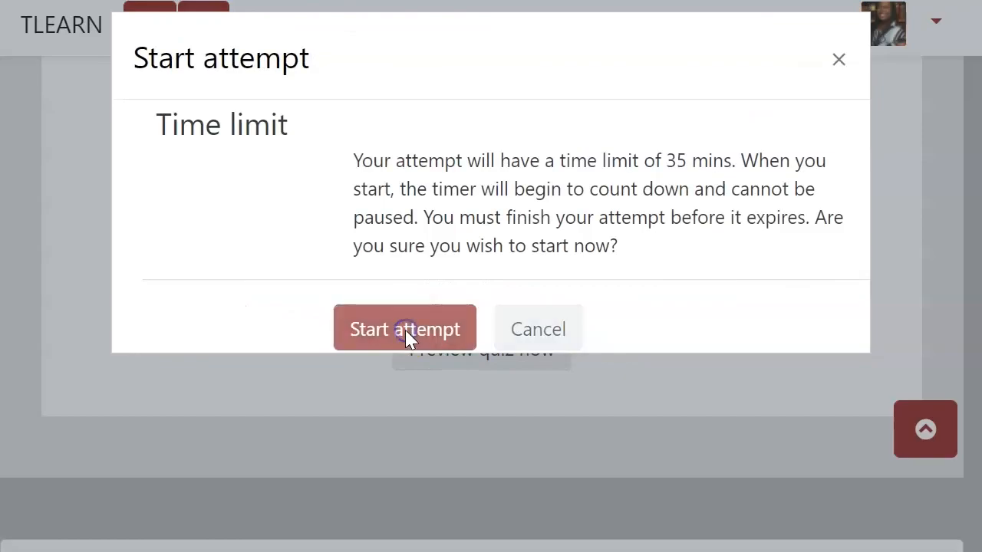
Step: Look over the first essay question of the preview and answer question 2 with Ashanti Mythology
scroll(471, 359, down, 7)
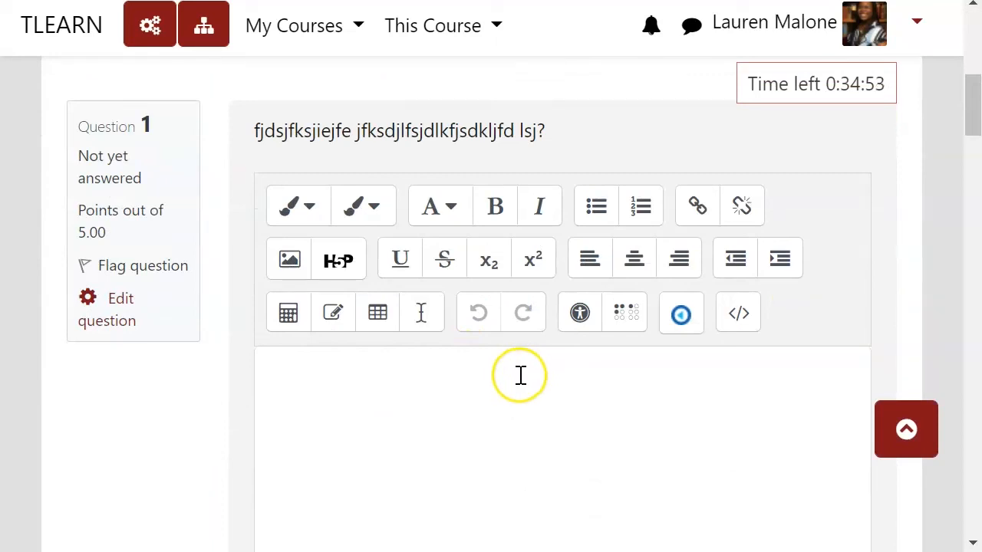
scroll(520, 375, up, 2)
scroll(520, 375, down, 5)
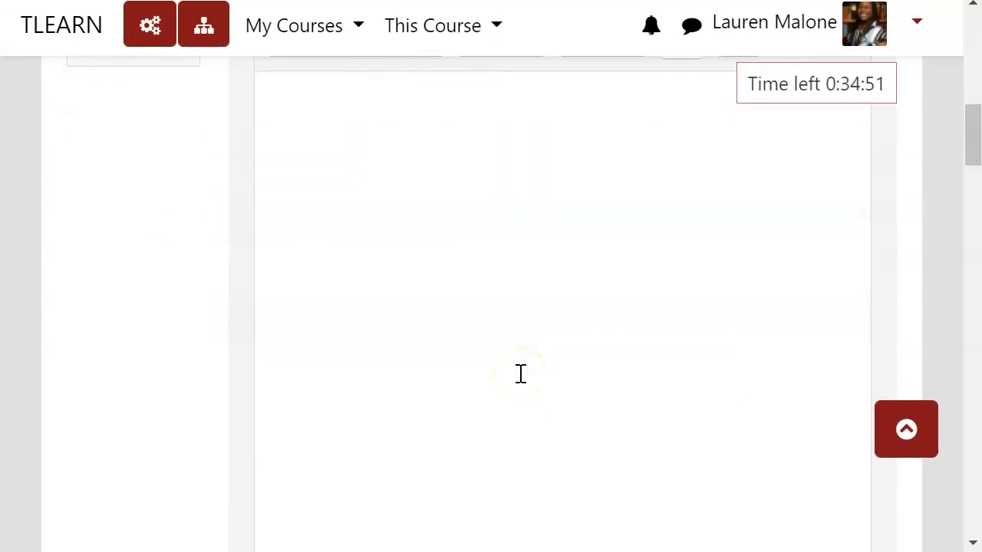
scroll(520, 374, up, 2)
scroll(504, 368, up, 3)
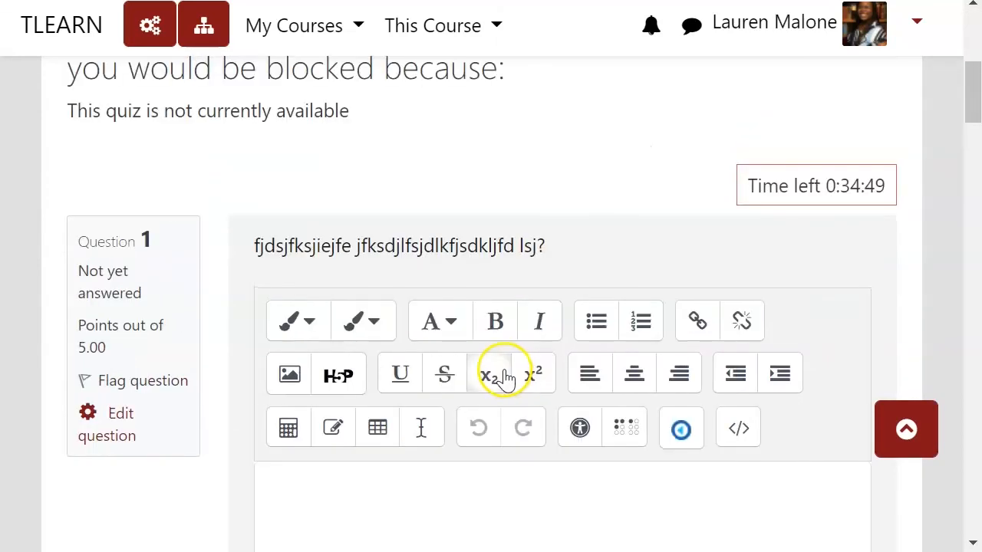
scroll(504, 372, down, 6)
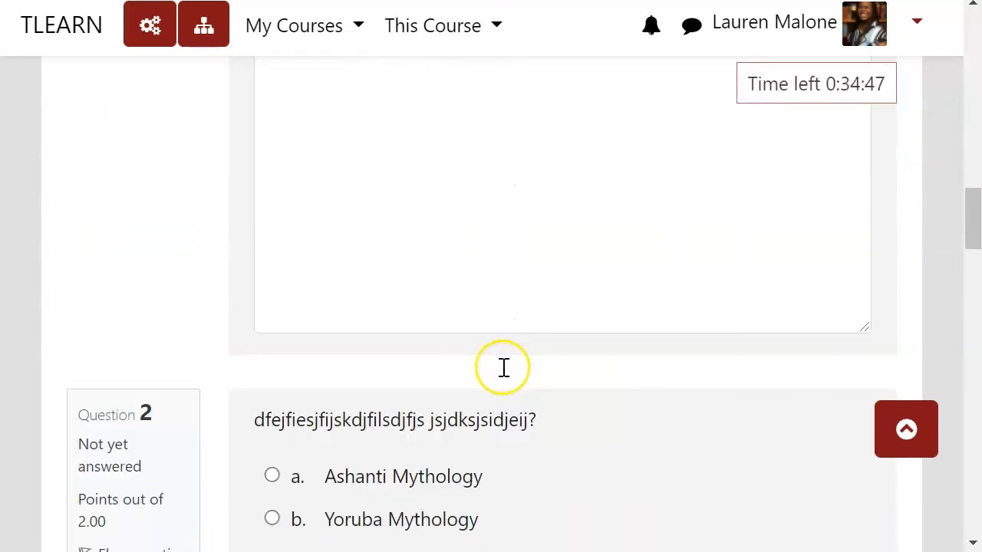
scroll(504, 375, down, 5)
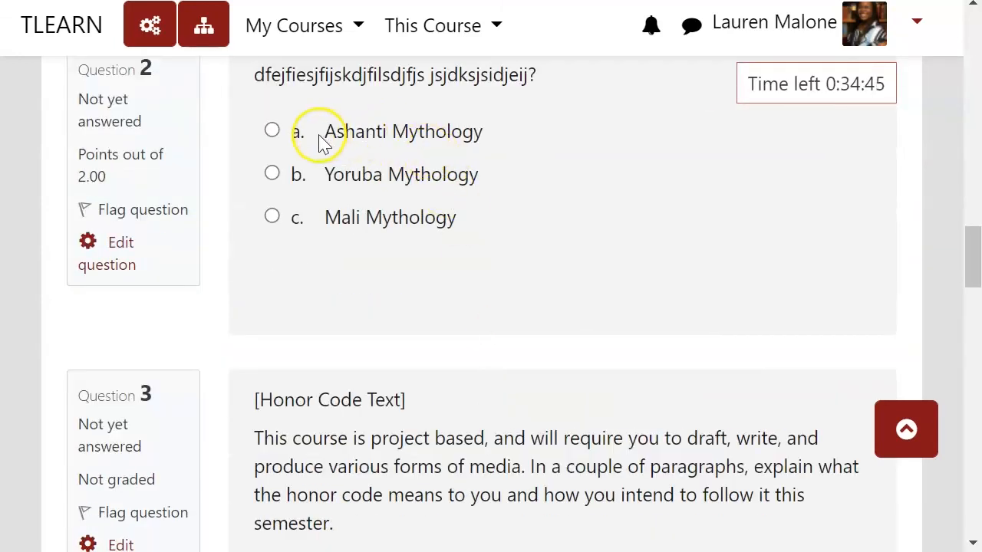
click(273, 132)
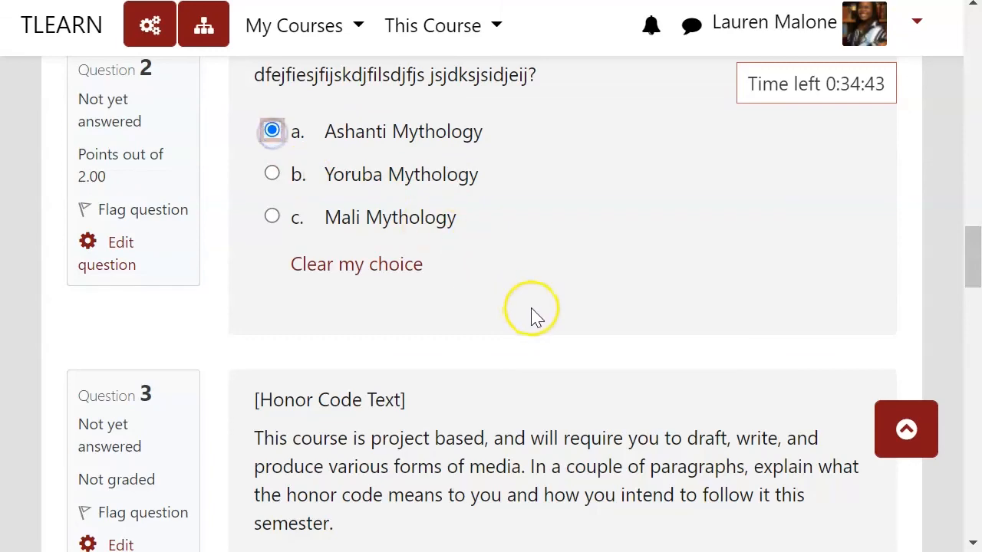
Step: Read the honor code prompt in question 3 and examine its answer editor
scroll(532, 315, down, 3)
scroll(531, 313, down, 3)
scroll(503, 314, up, 5)
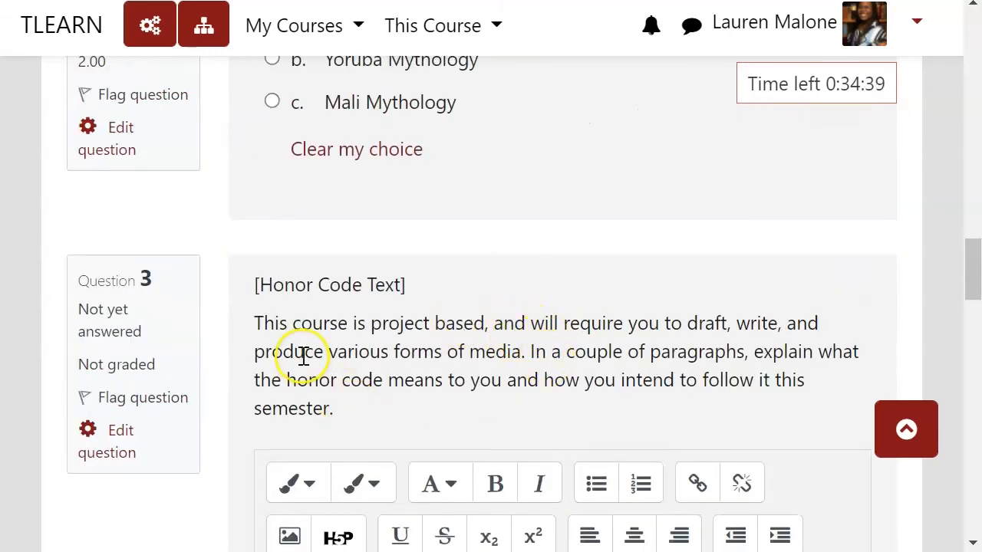
scroll(575, 368, down, 4)
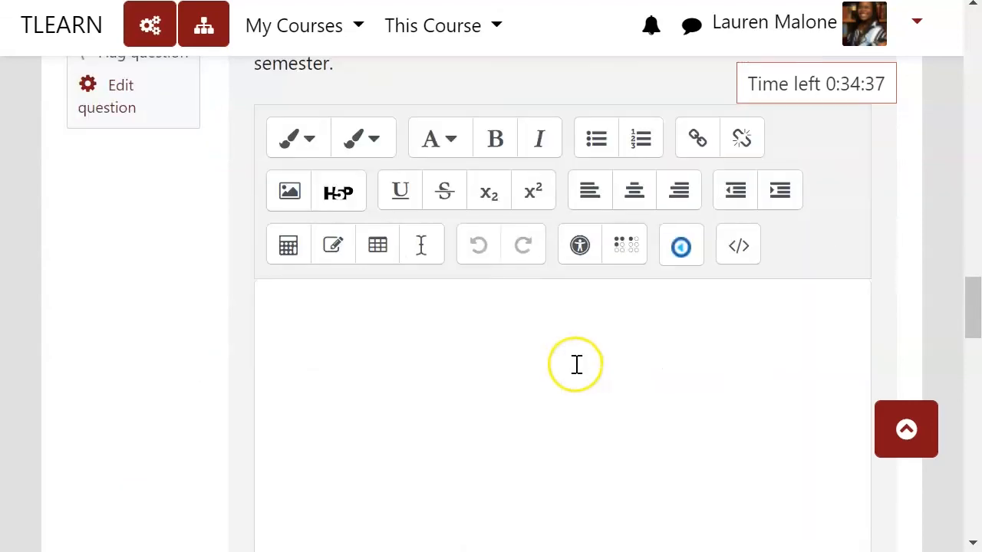
scroll(575, 366, up, 3)
scroll(575, 451, down, 4)
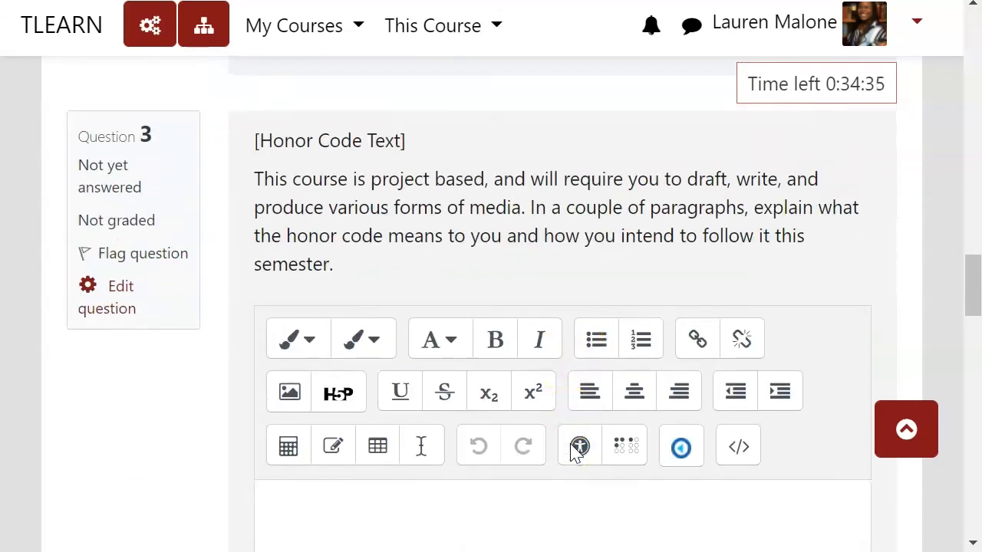
click(514, 331)
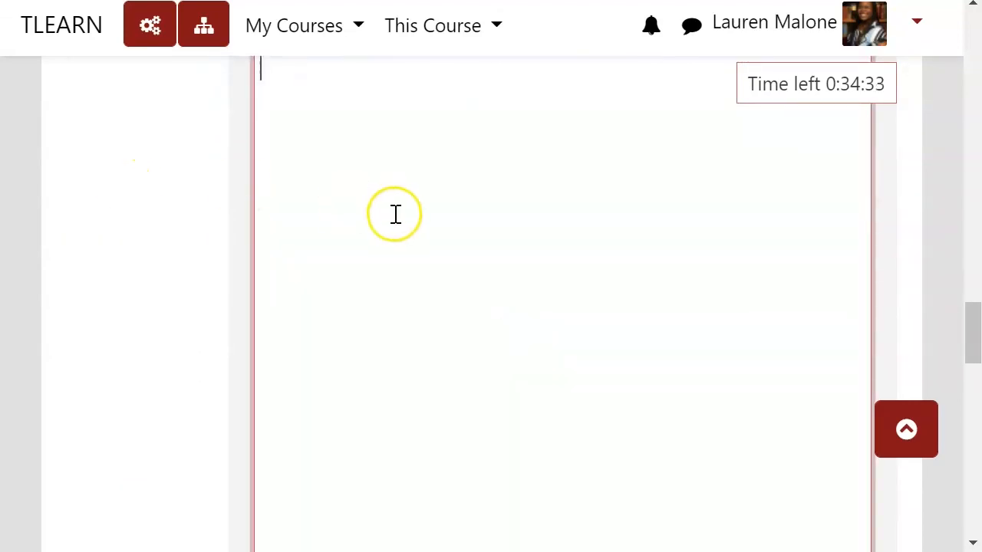
scroll(484, 259, down, 5)
scroll(482, 263, up, 10)
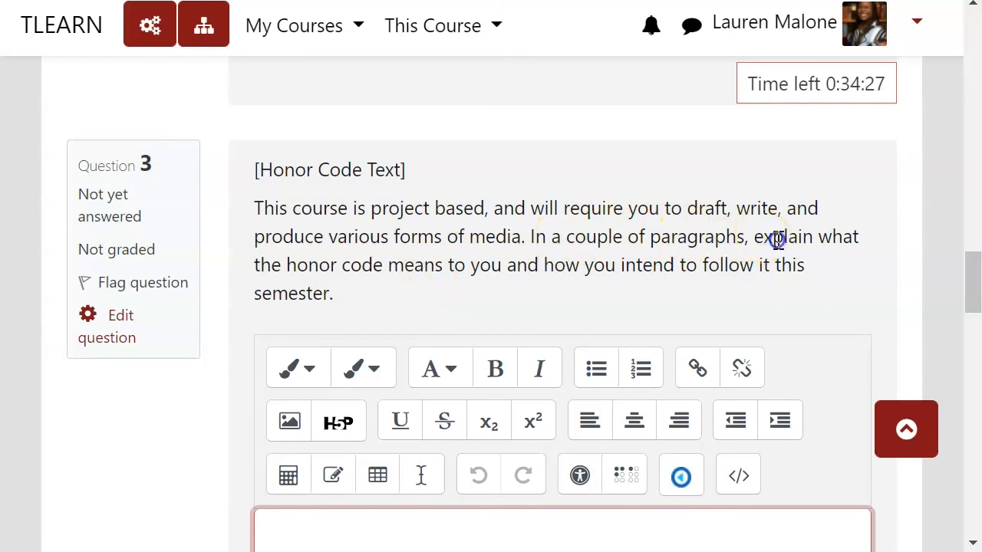
drag(777, 240, 799, 298)
click(799, 298)
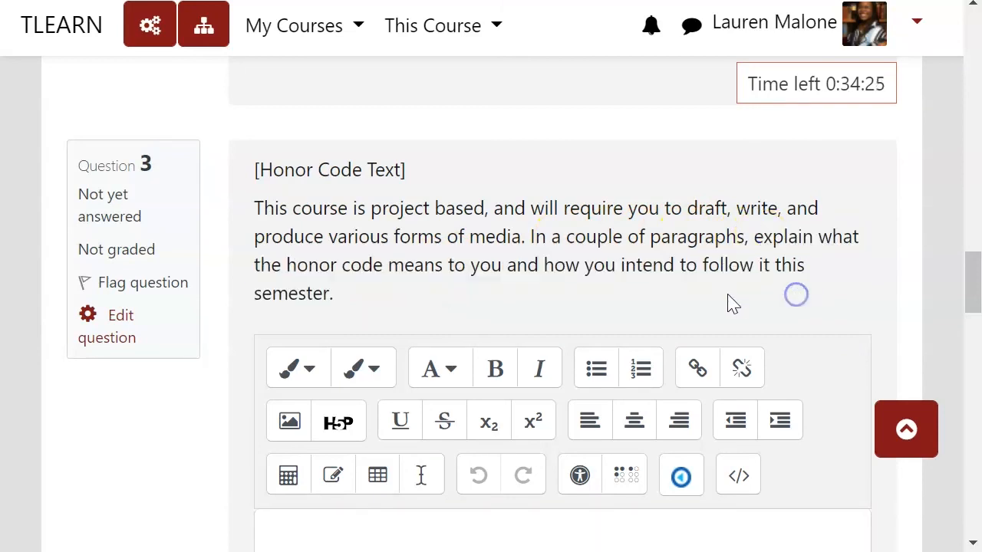
Step: Finish the preview attempt, submit all answers and confirm the submission
scroll(451, 292, down, 10)
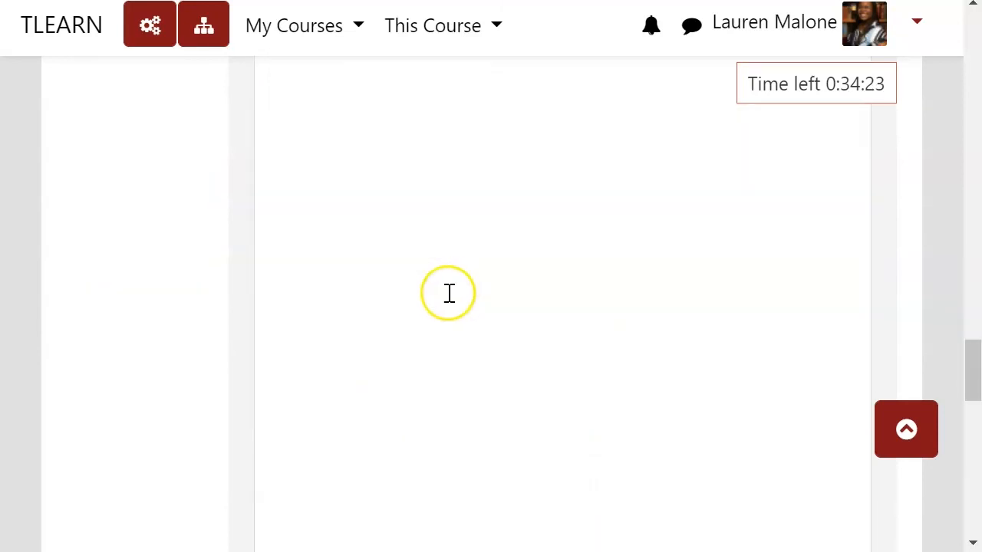
scroll(465, 283, down, 5)
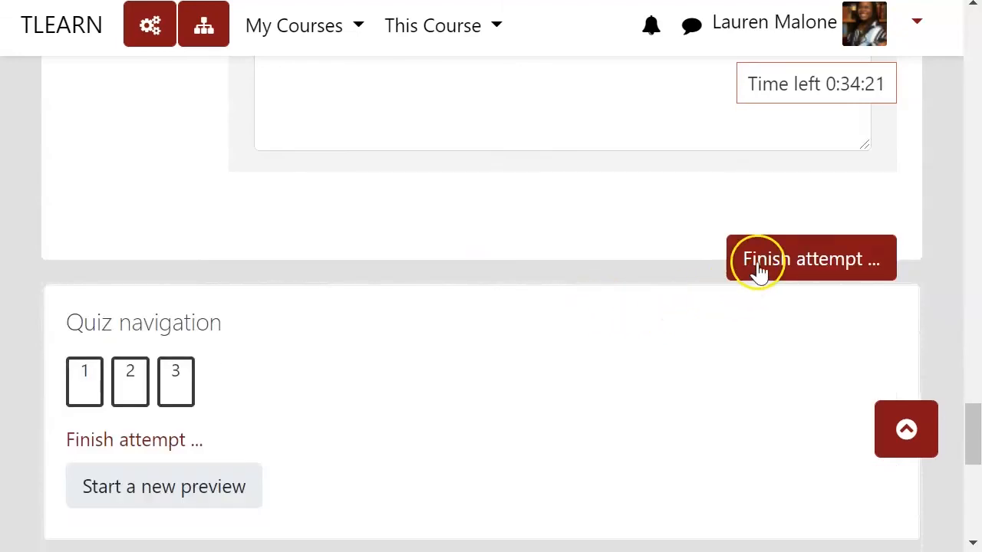
click(760, 269)
scroll(539, 438, down, 5)
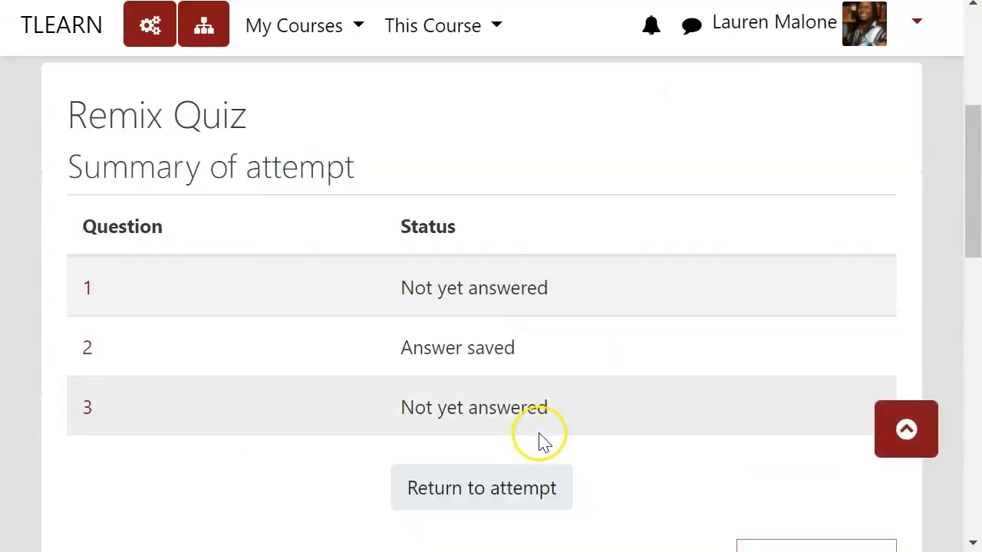
scroll(547, 432, down, 5)
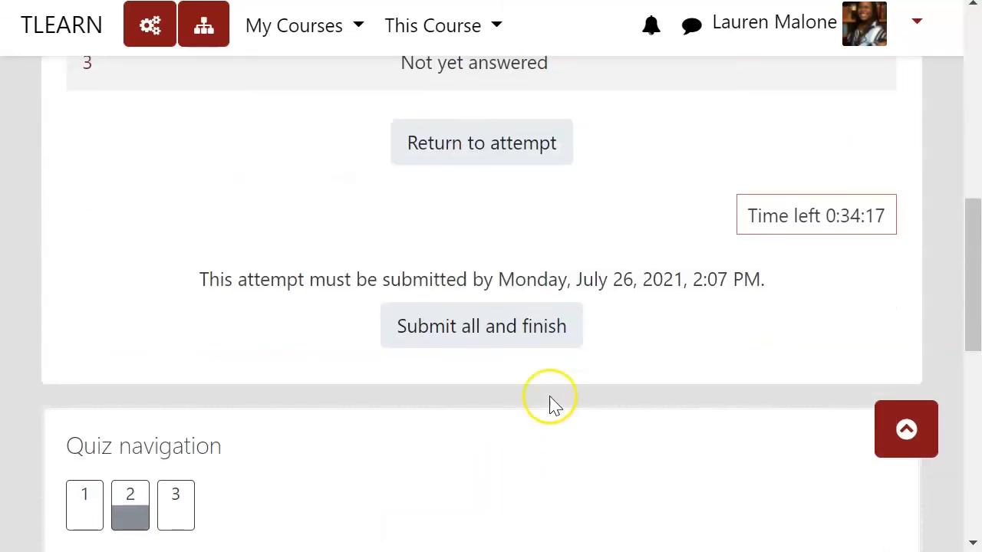
click(464, 342)
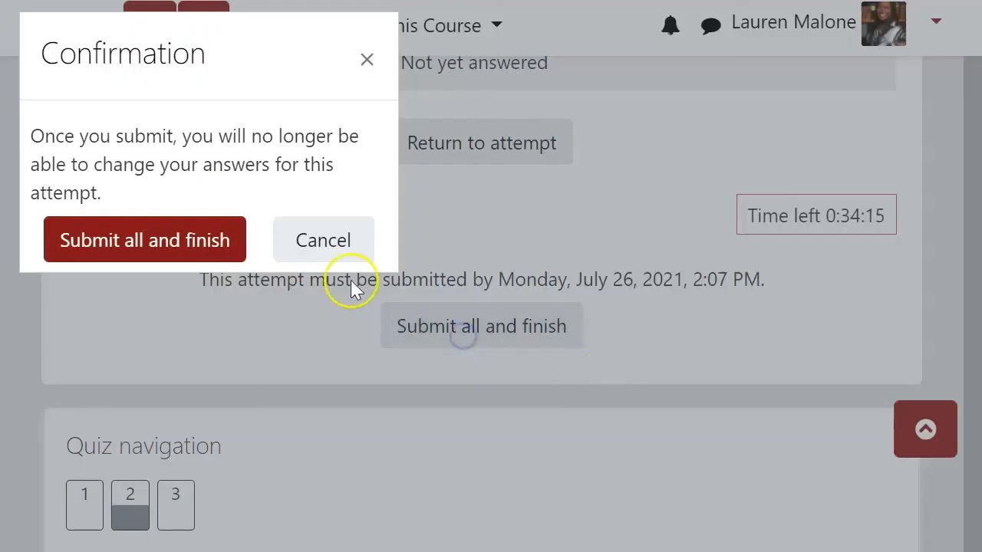
click(161, 240)
Step: Check the submitted attempt's review page and return to the Remix Quiz overview
scroll(575, 376, down, 5)
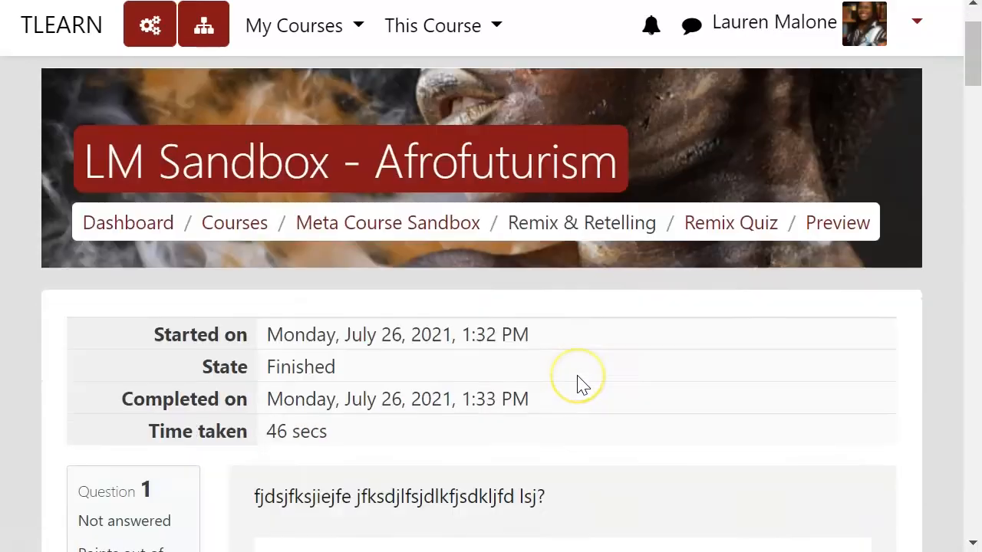
scroll(569, 367, up, 4)
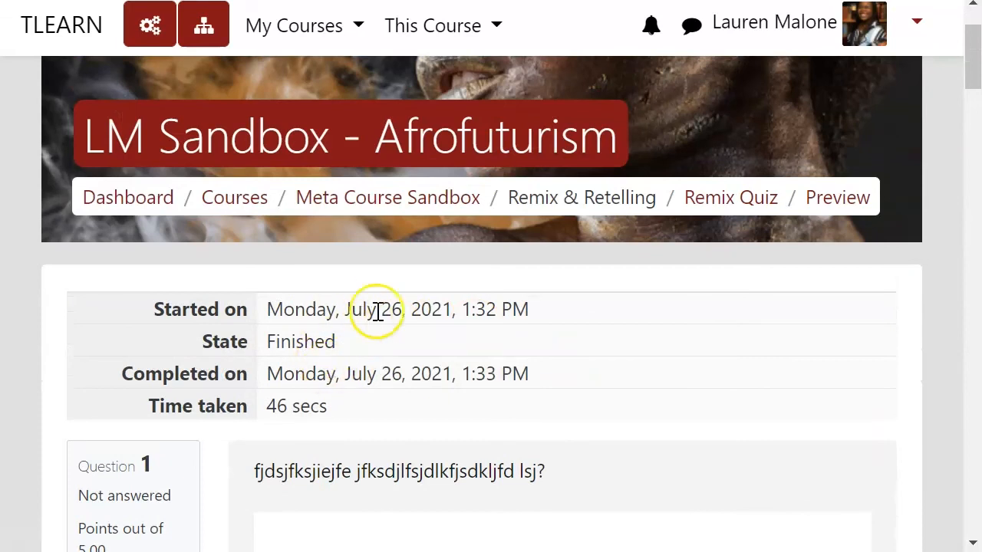
click(745, 201)
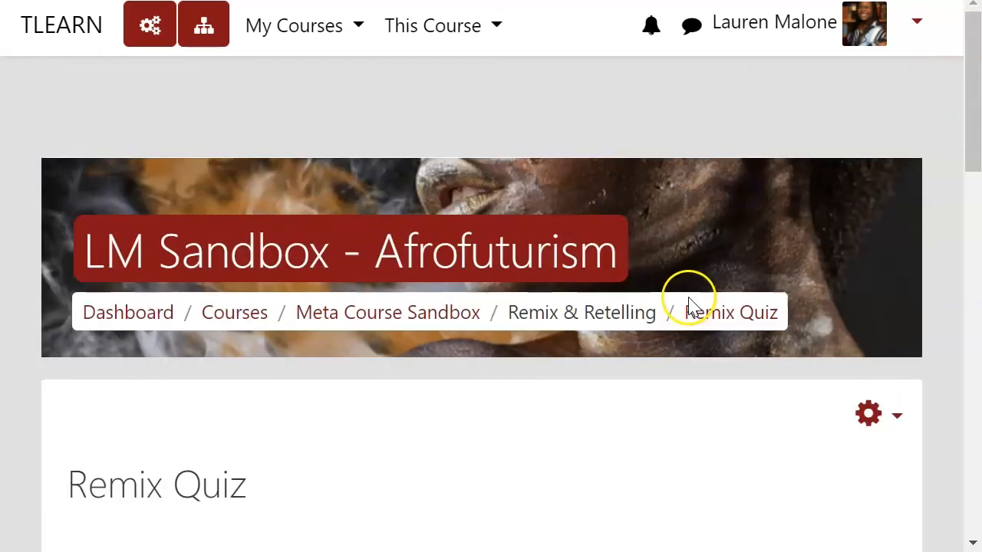